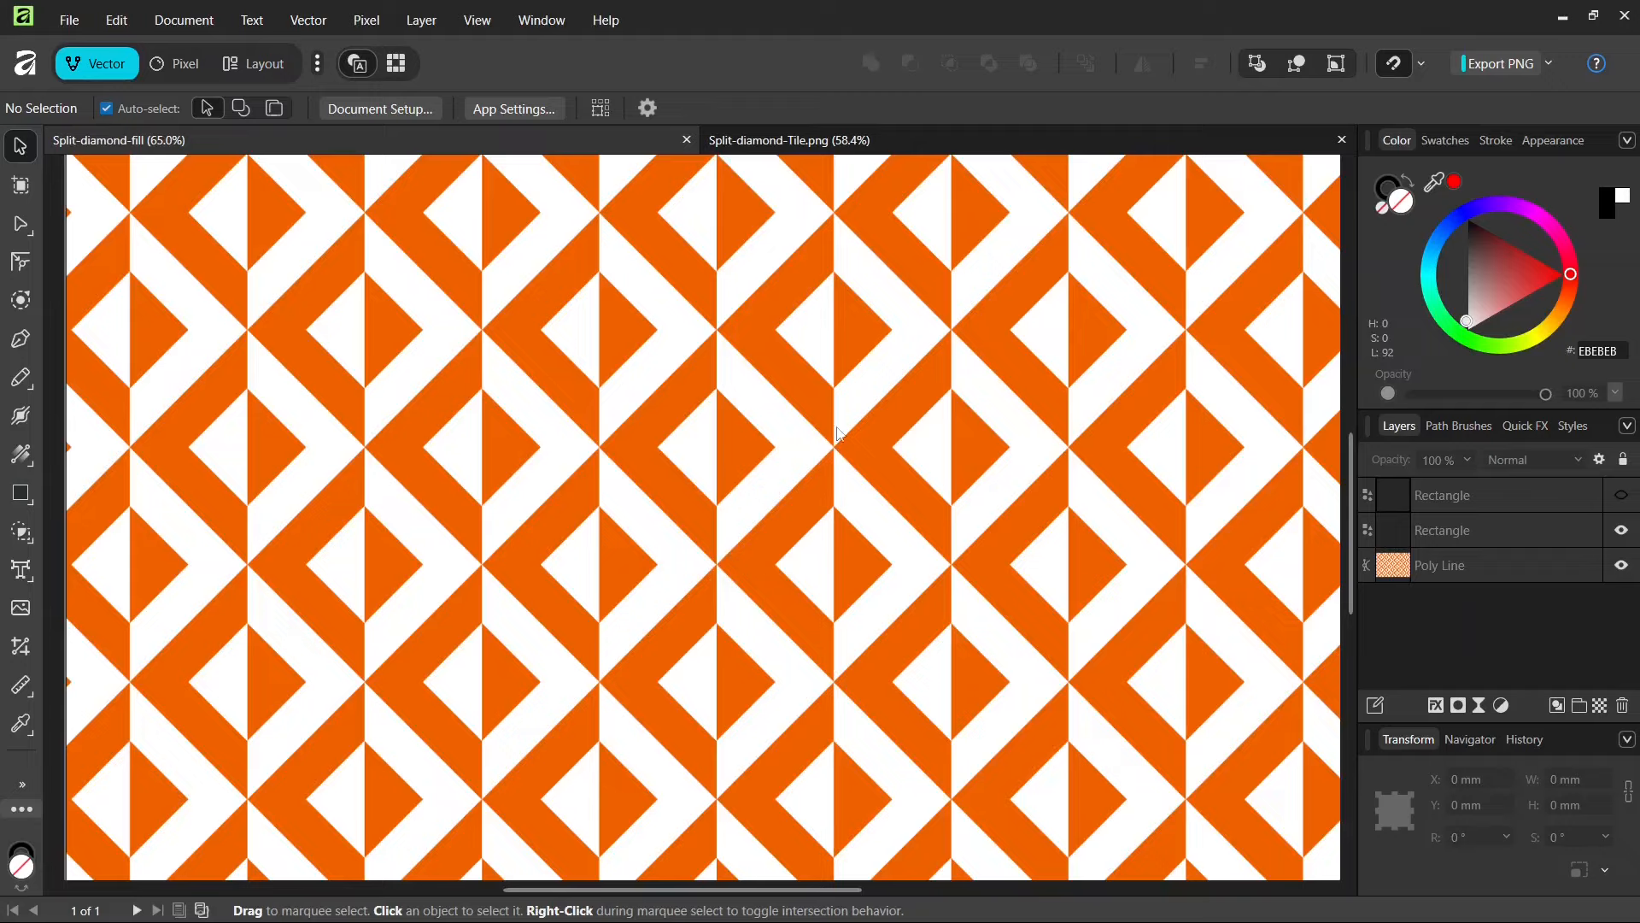
Show the hidden tile-outline rectangle on the pattern, examine the repeating unit it frames, and view it in Split-diamond-Tile.png.
left_click(1620, 495)
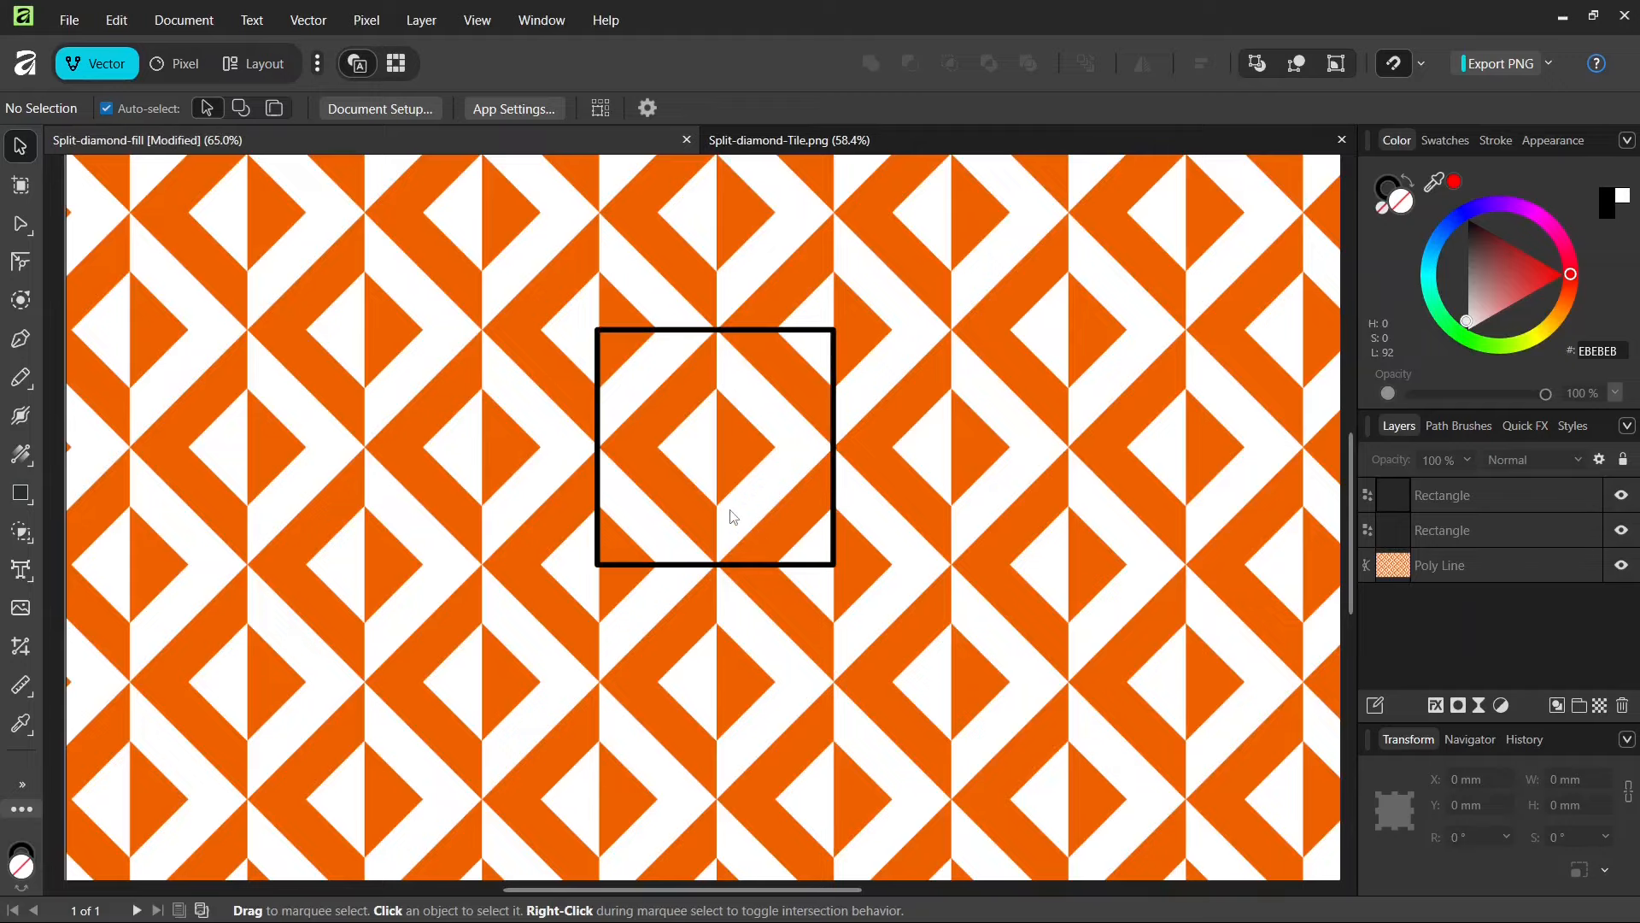
scroll(732, 516, "up", 1)
scroll(714, 513, "up", 1)
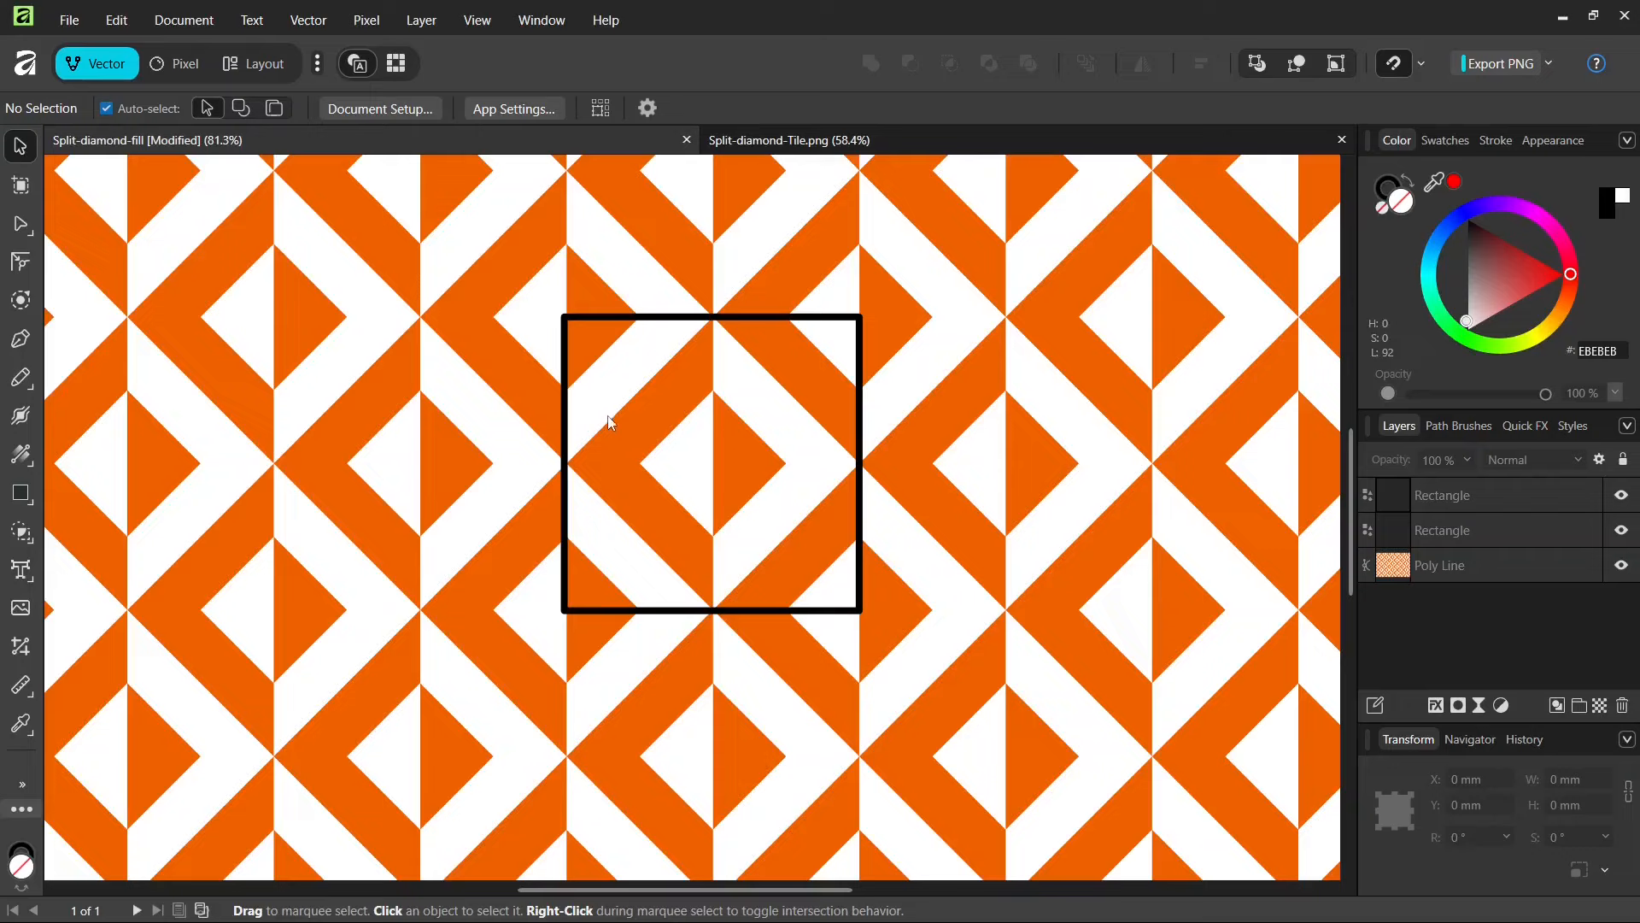
scroll(621, 408, "up", 1)
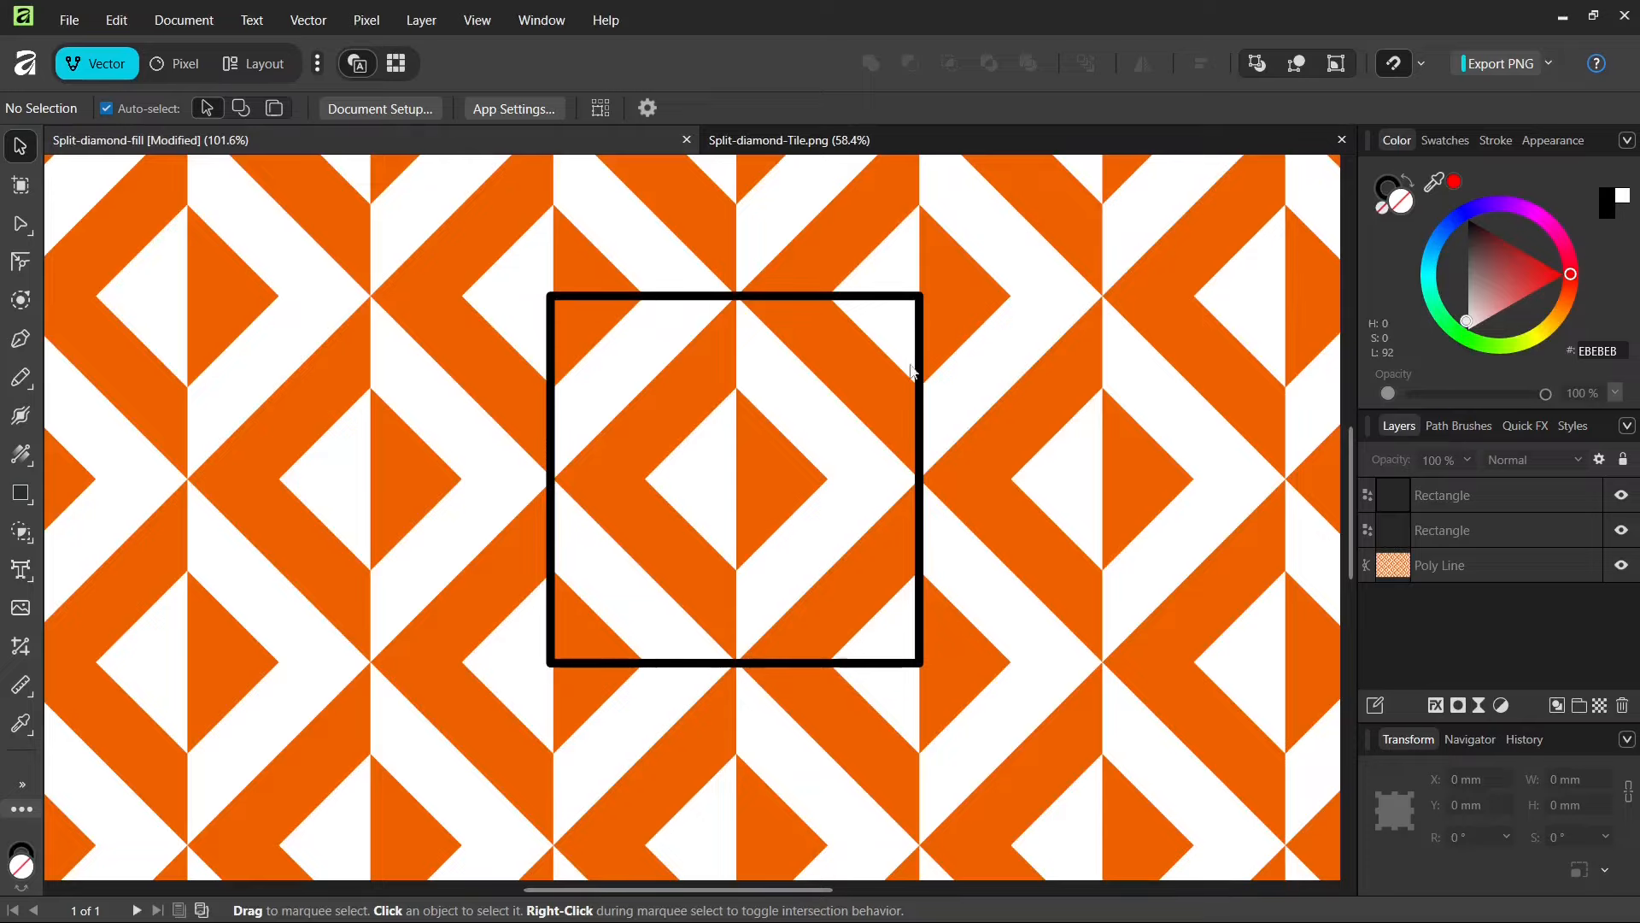
scroll(920, 690, "down", 4)
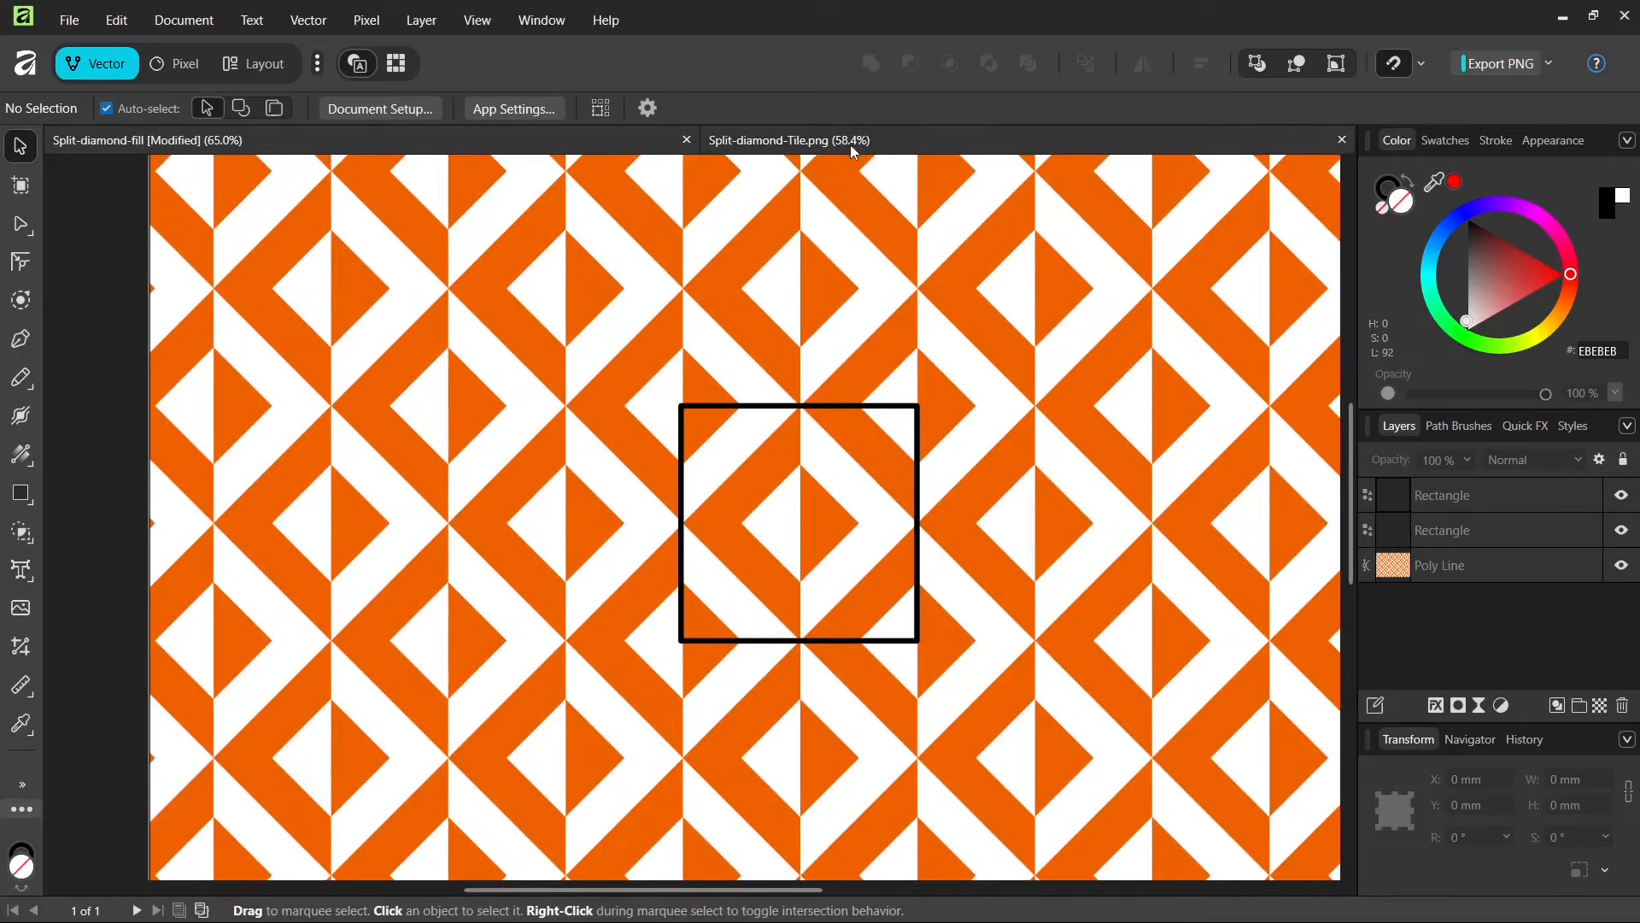
scroll(869, 372, "down", 3)
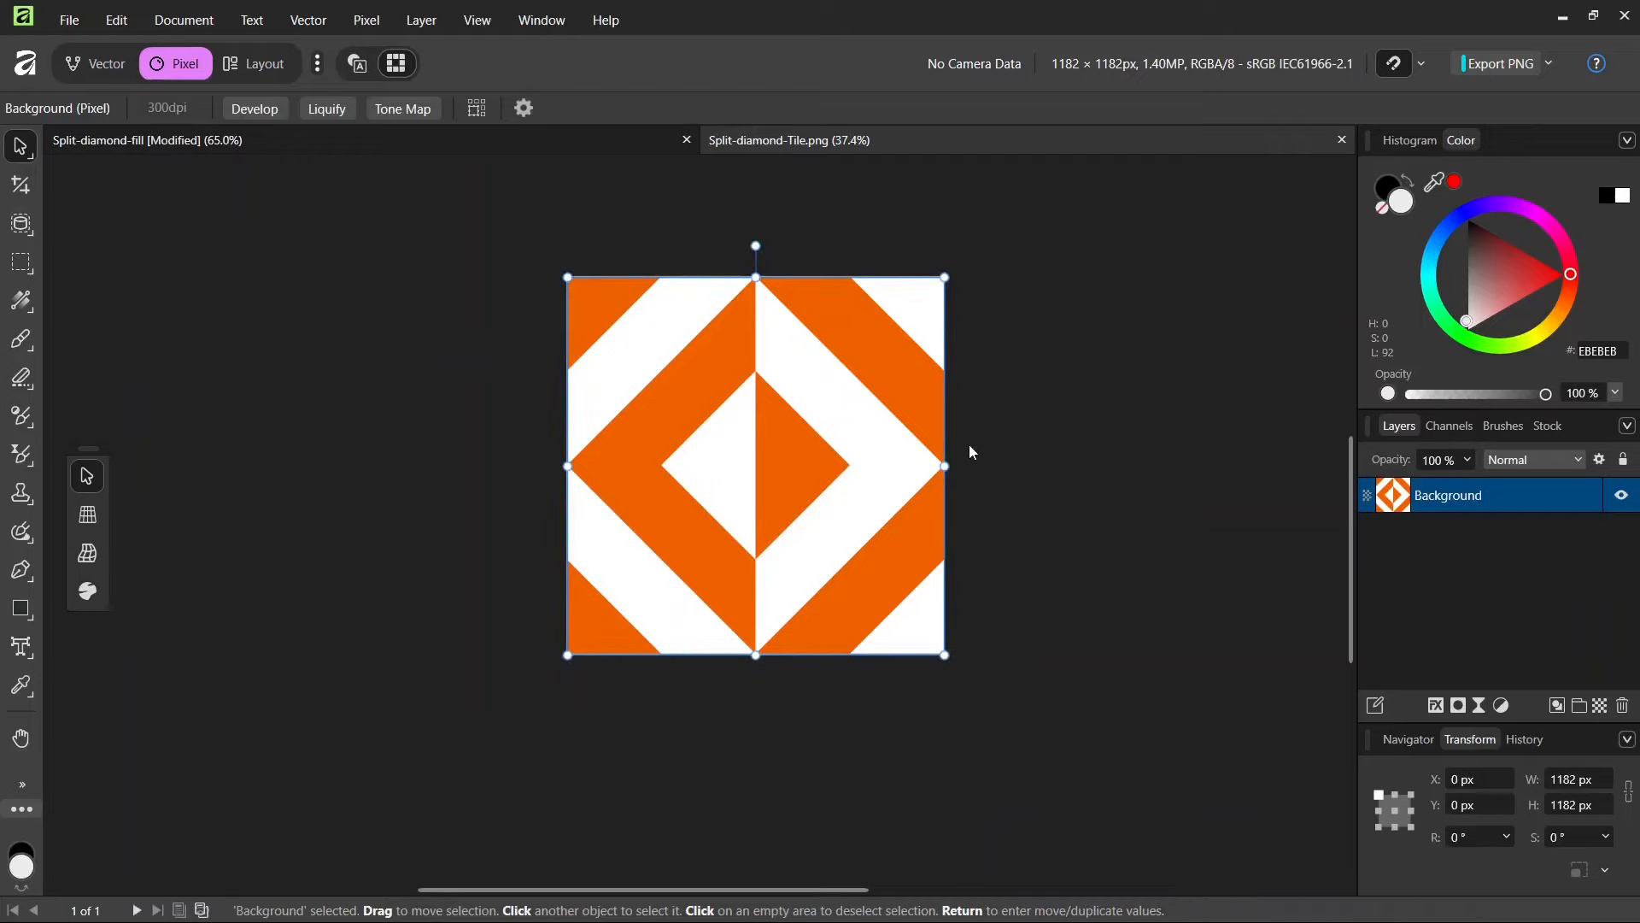
Create a new landscape A3 RGB document of 420 x 297 mm at 300 DPI.
left_click(70, 24)
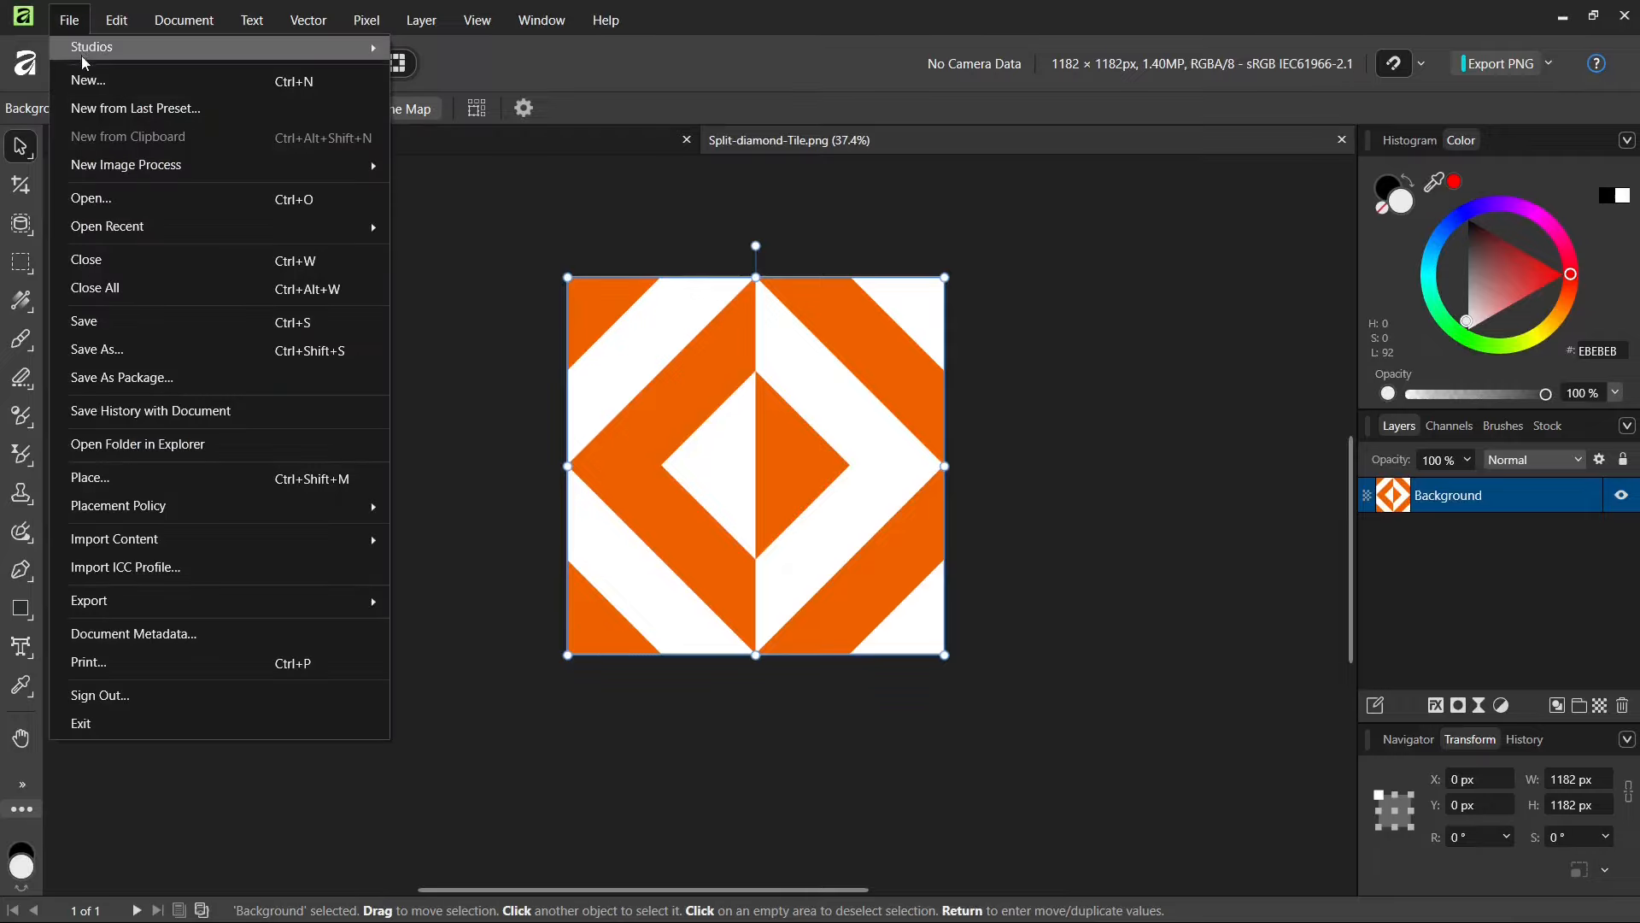
left_click(88, 82)
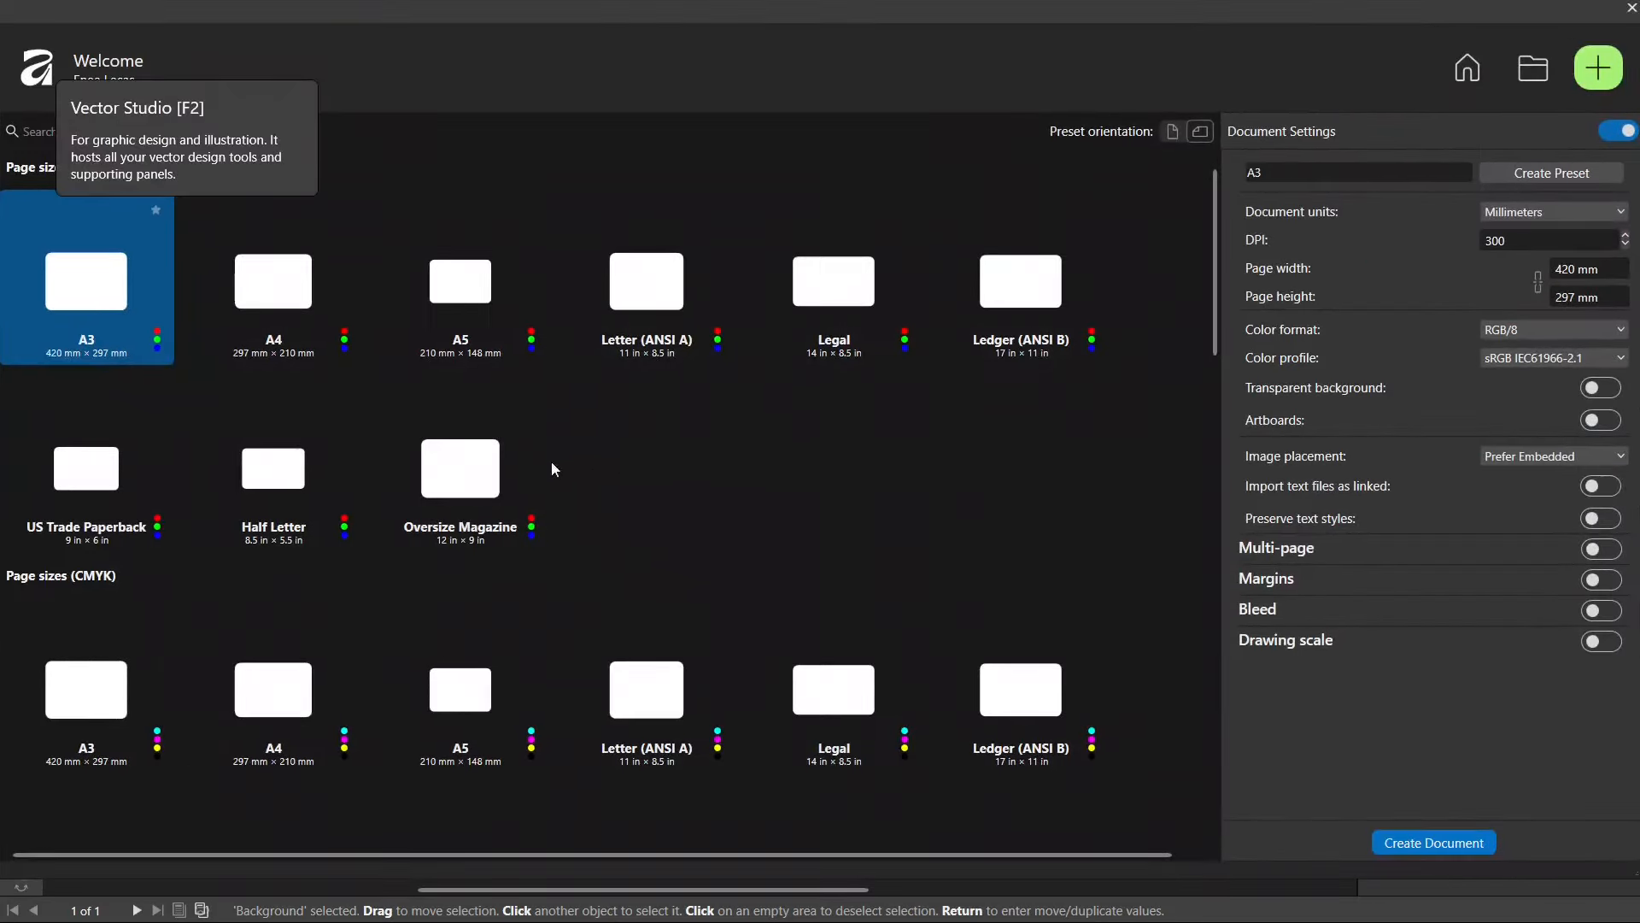
left_click(1439, 846)
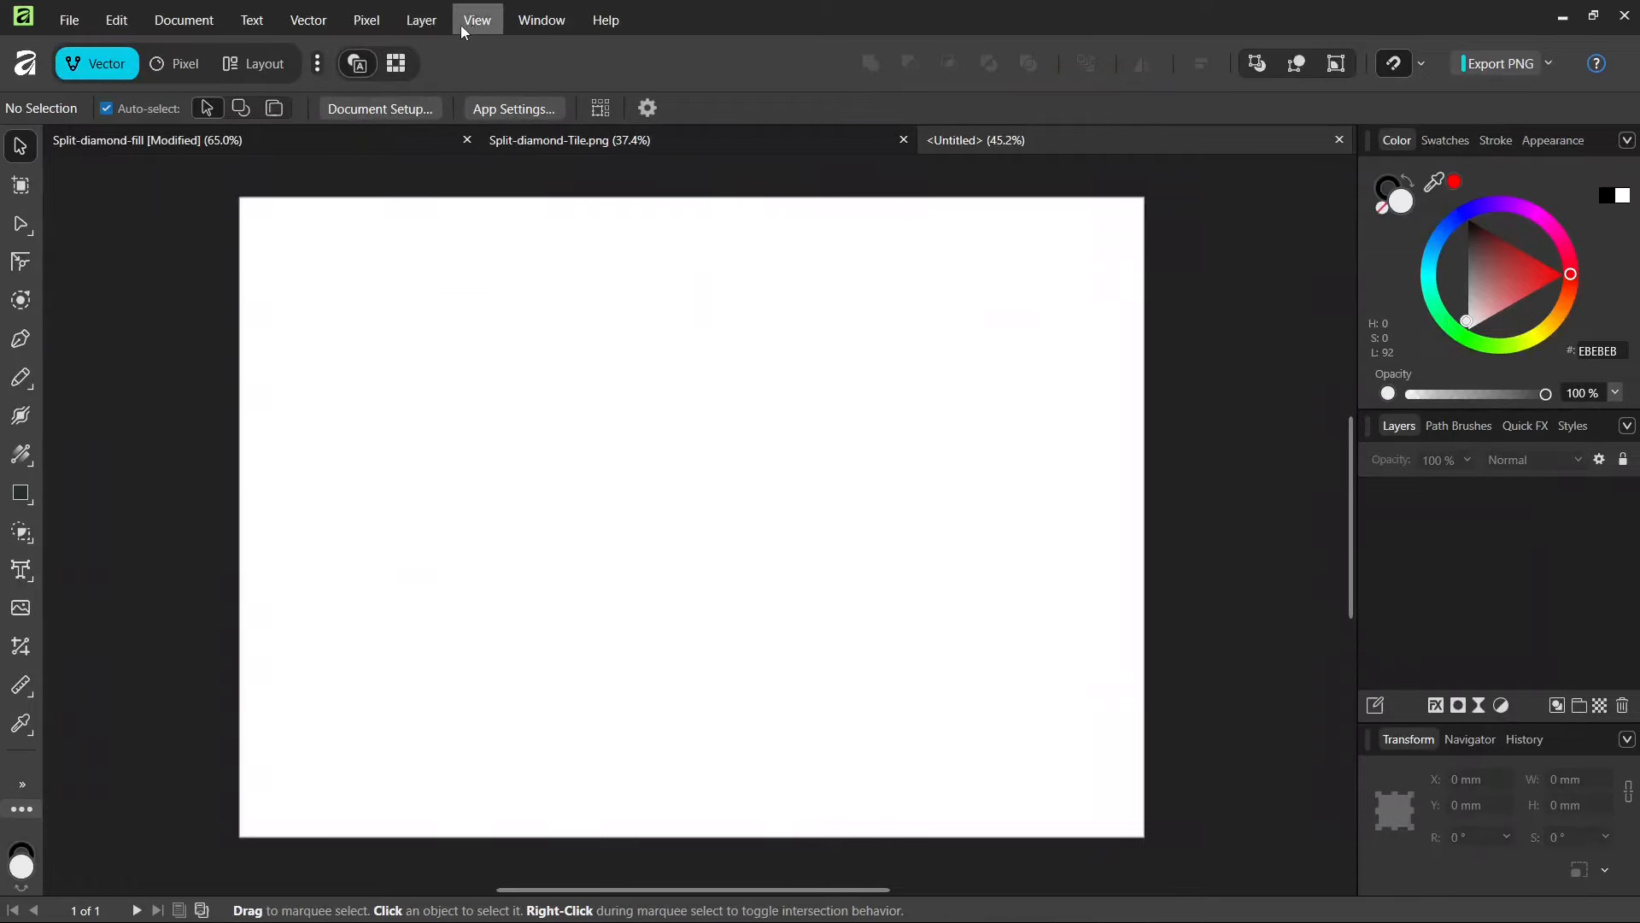
Add a horizontal guide at 148.5 mm and a vertical guide at 210 mm through the page centre.
left_click(462, 26)
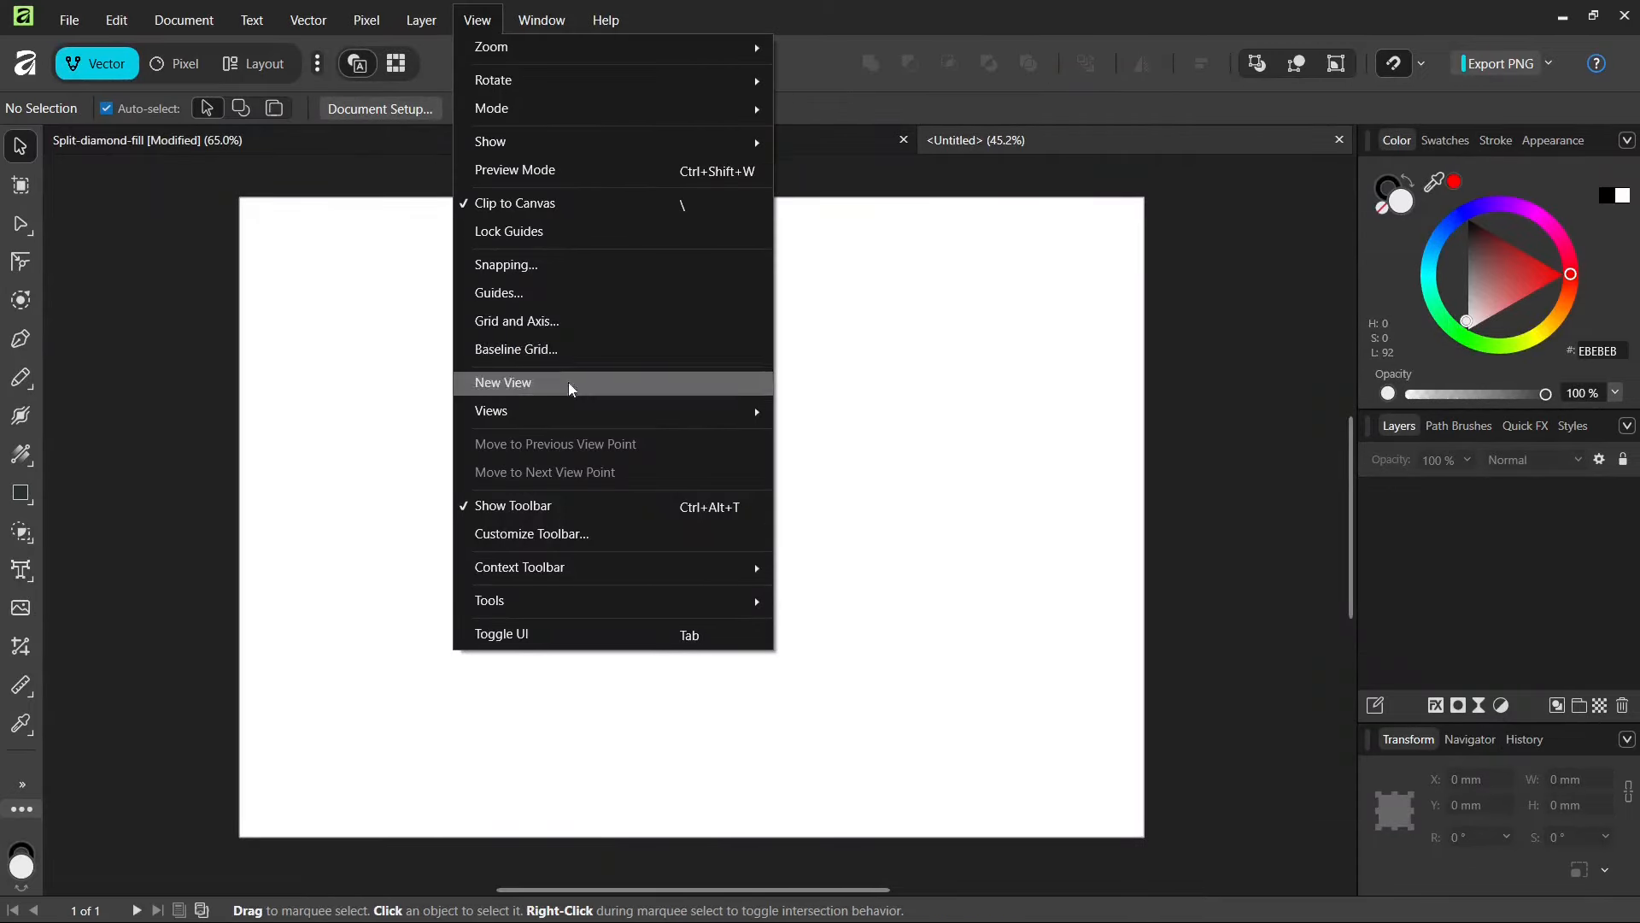
left_click(554, 297)
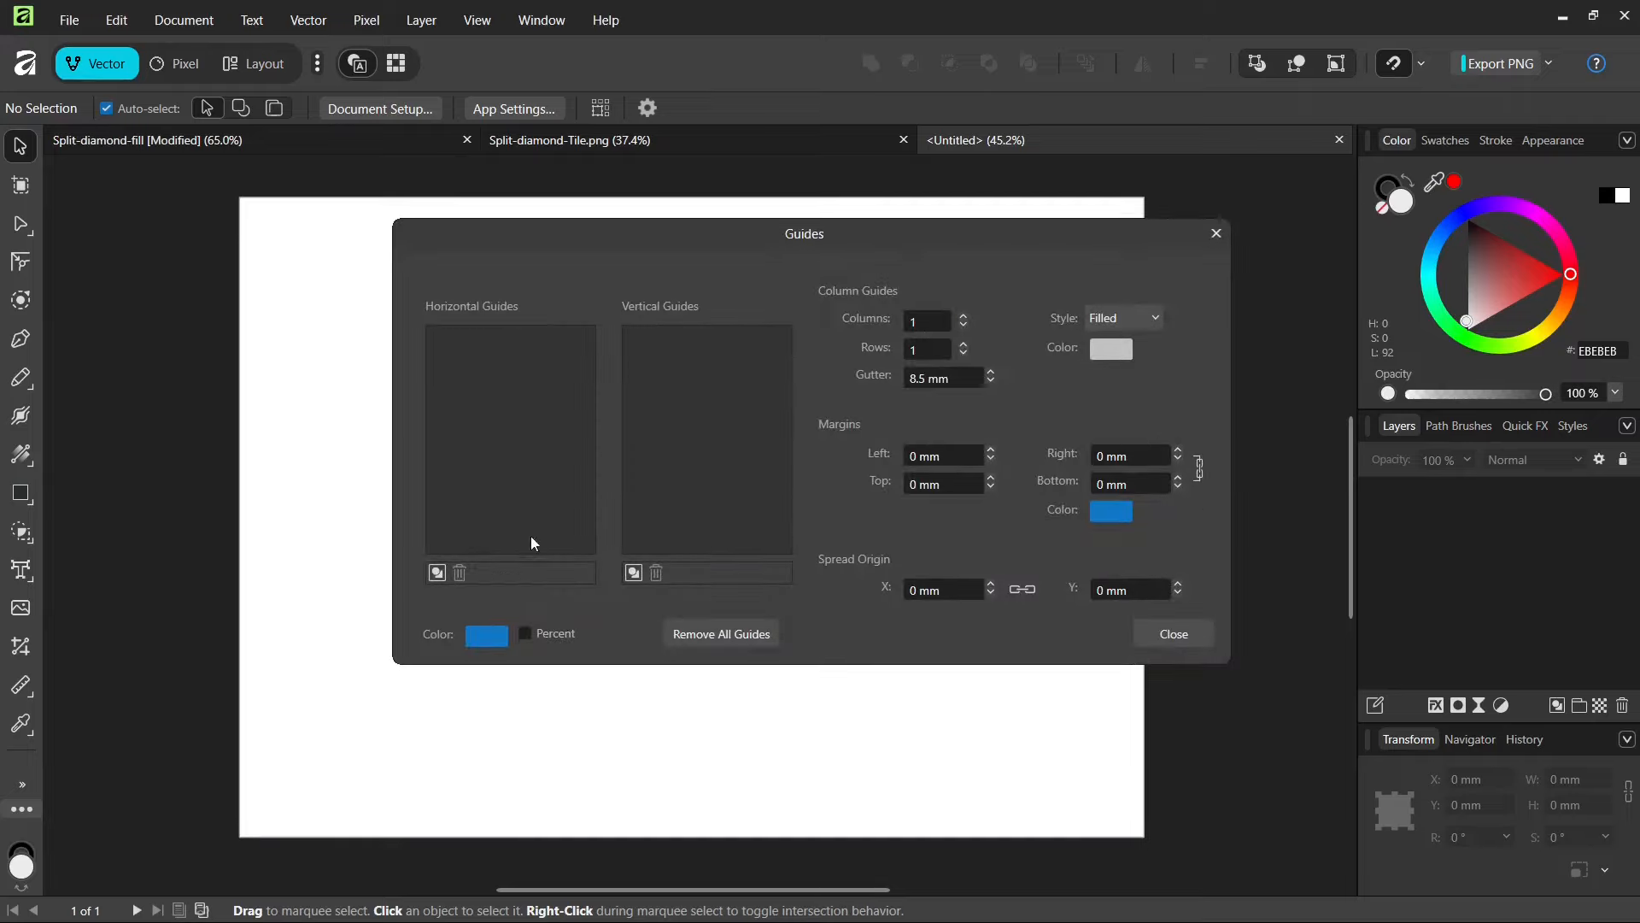
left_click(440, 573)
left_click(634, 572)
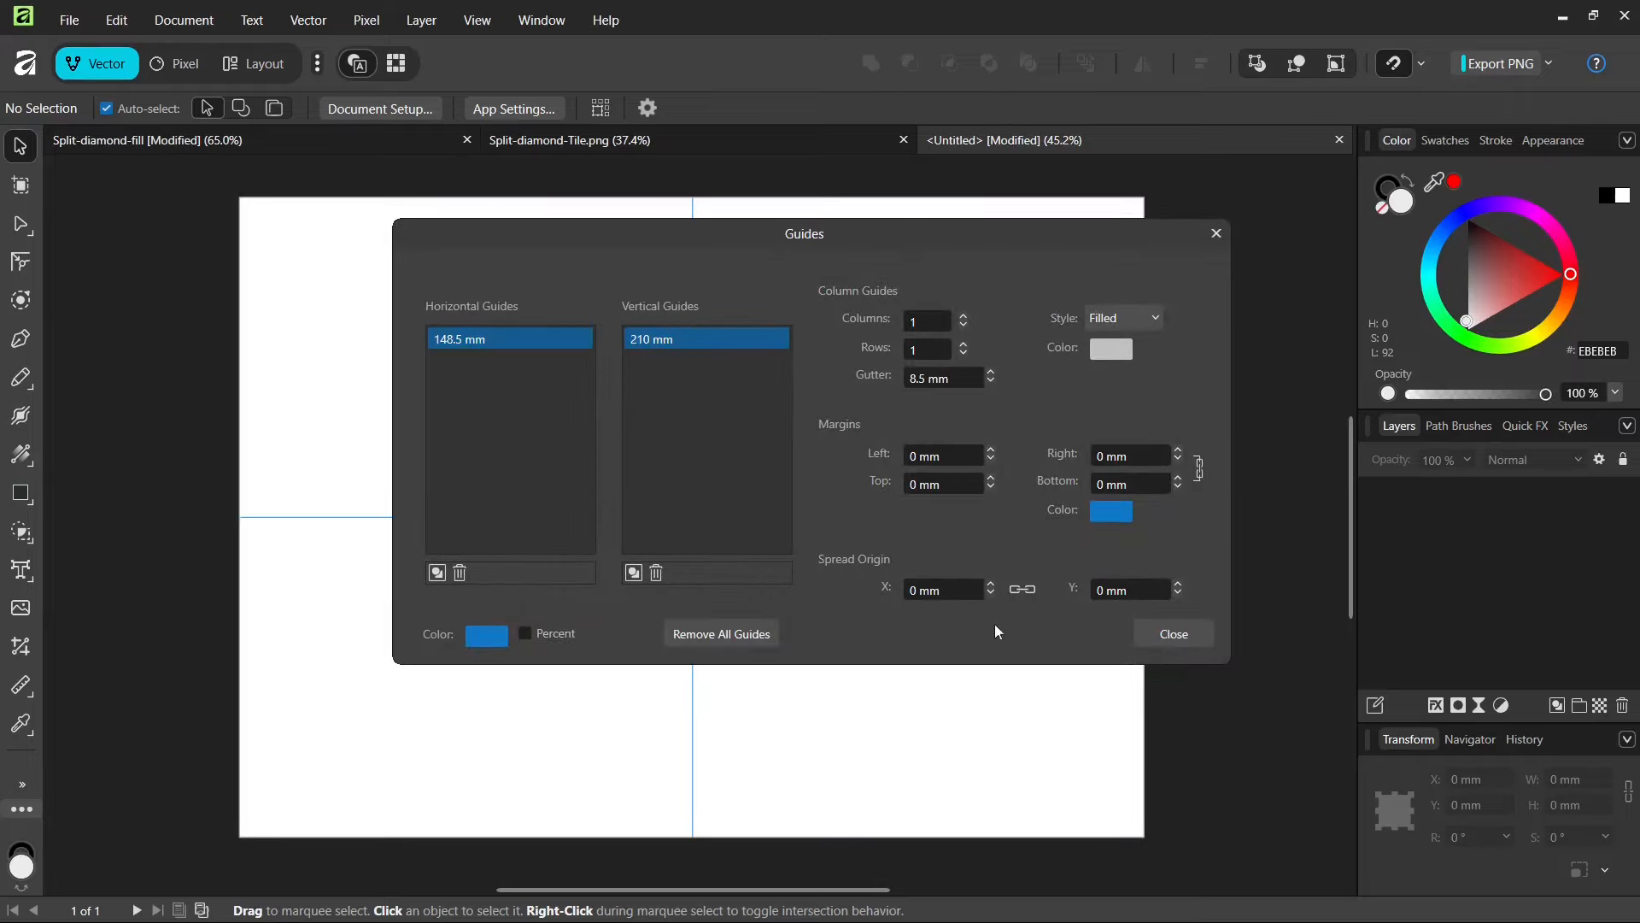
left_click(1164, 633)
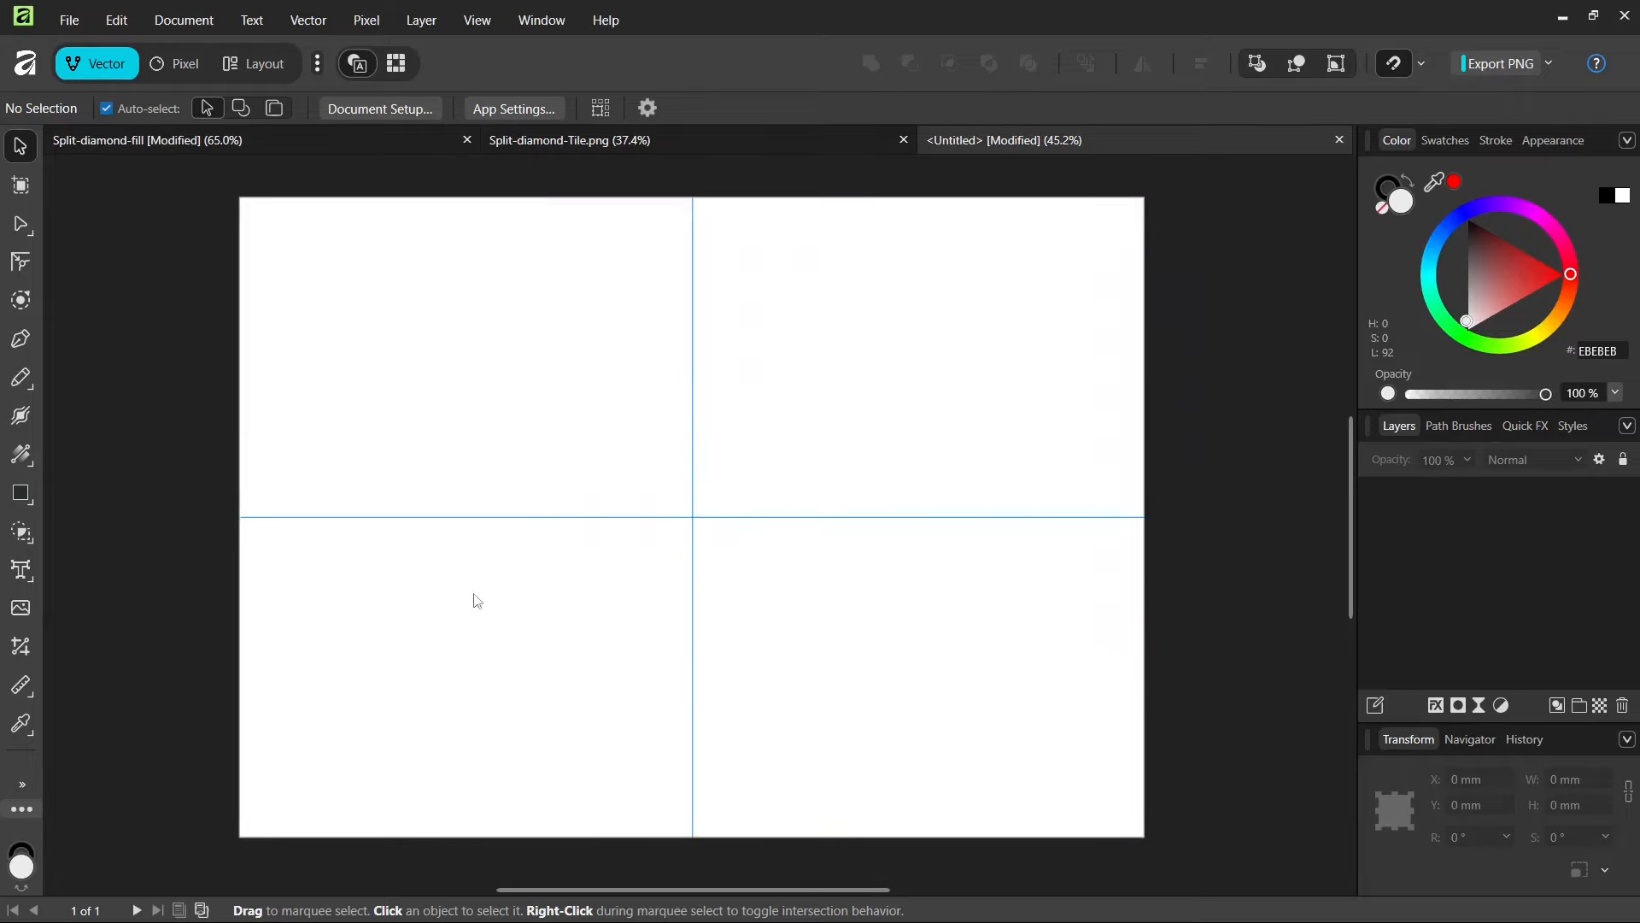
Draw a diamond about 92 mm wide and high from the guide intersection, with no stroke and orange fill FF8603.
left_click(32, 506)
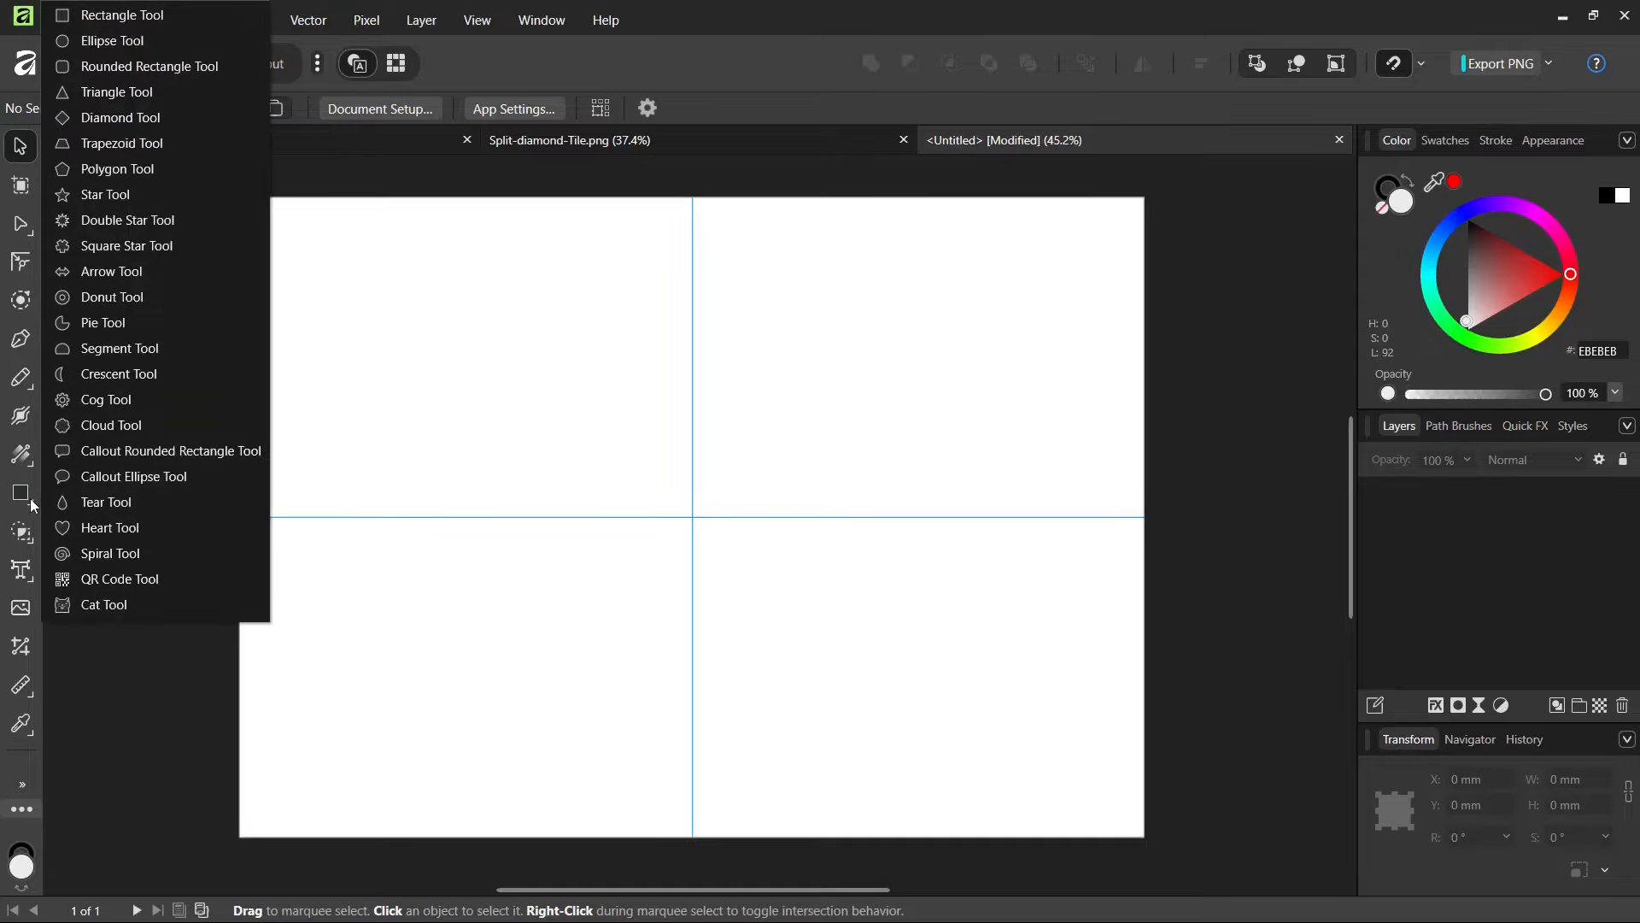
left_click(126, 120)
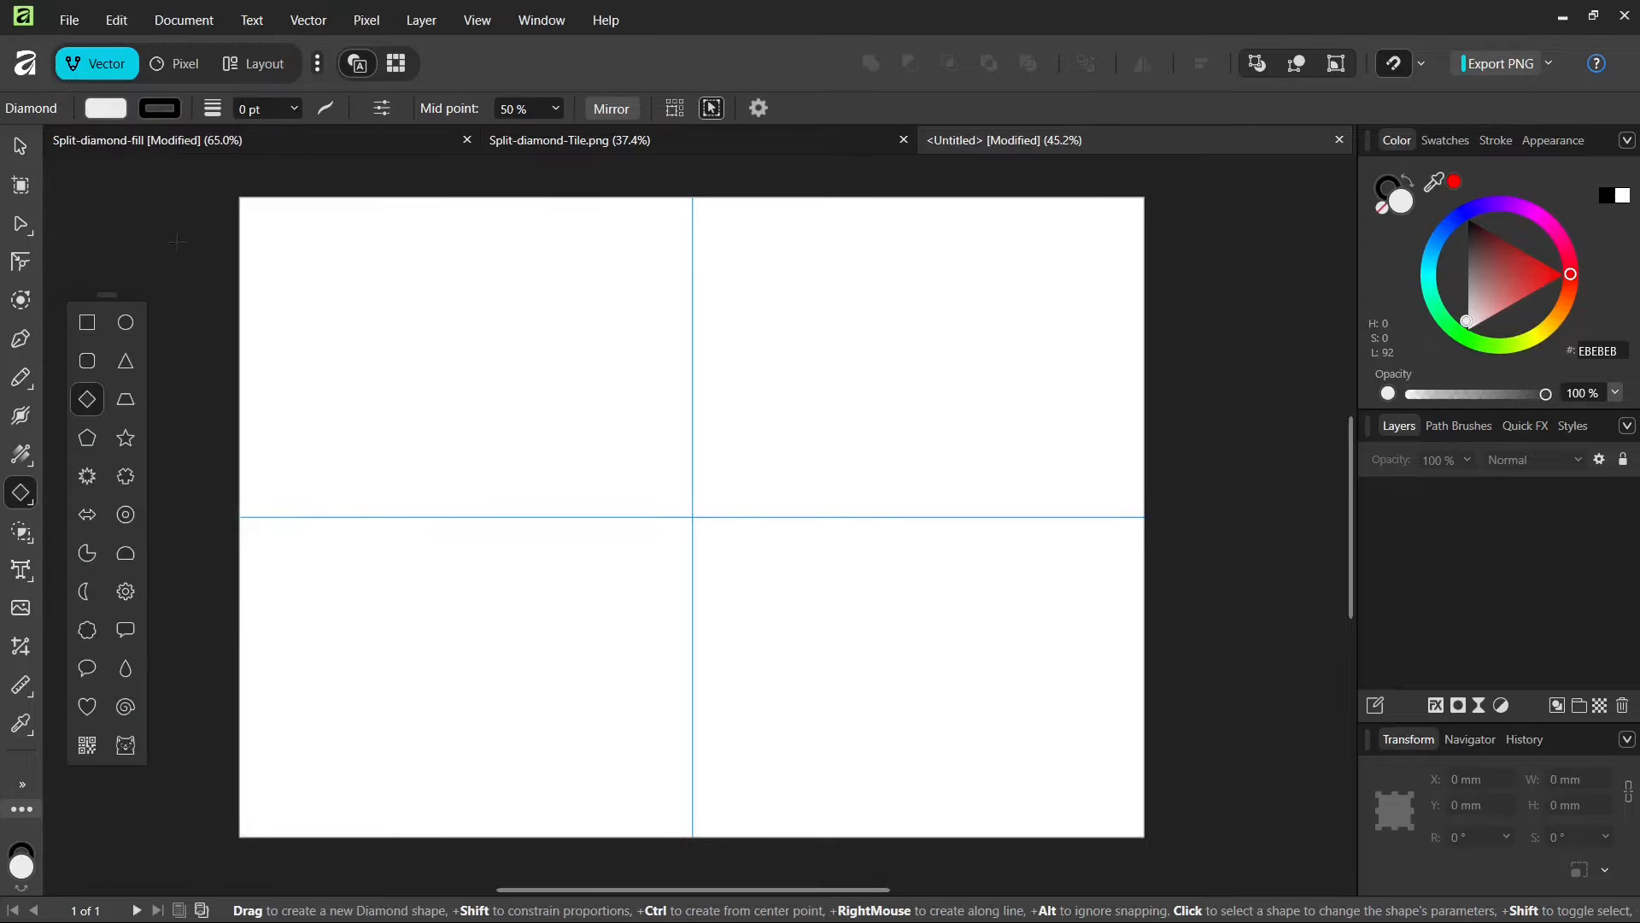
left_click(157, 111)
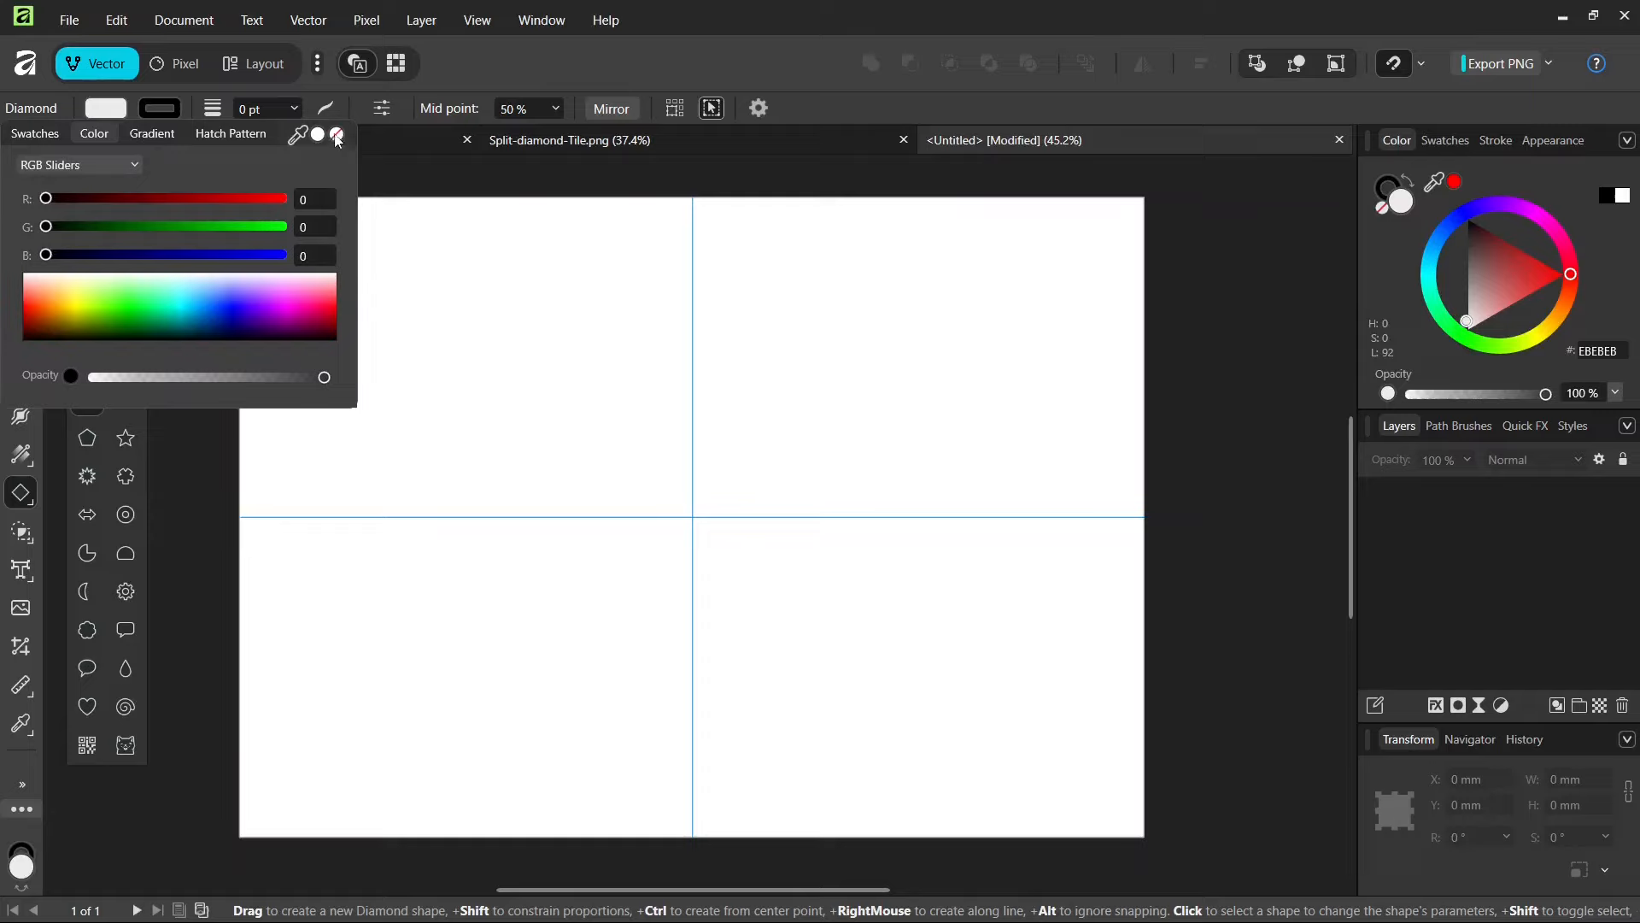
left_click(337, 134)
left_click(103, 110)
left_click(102, 110)
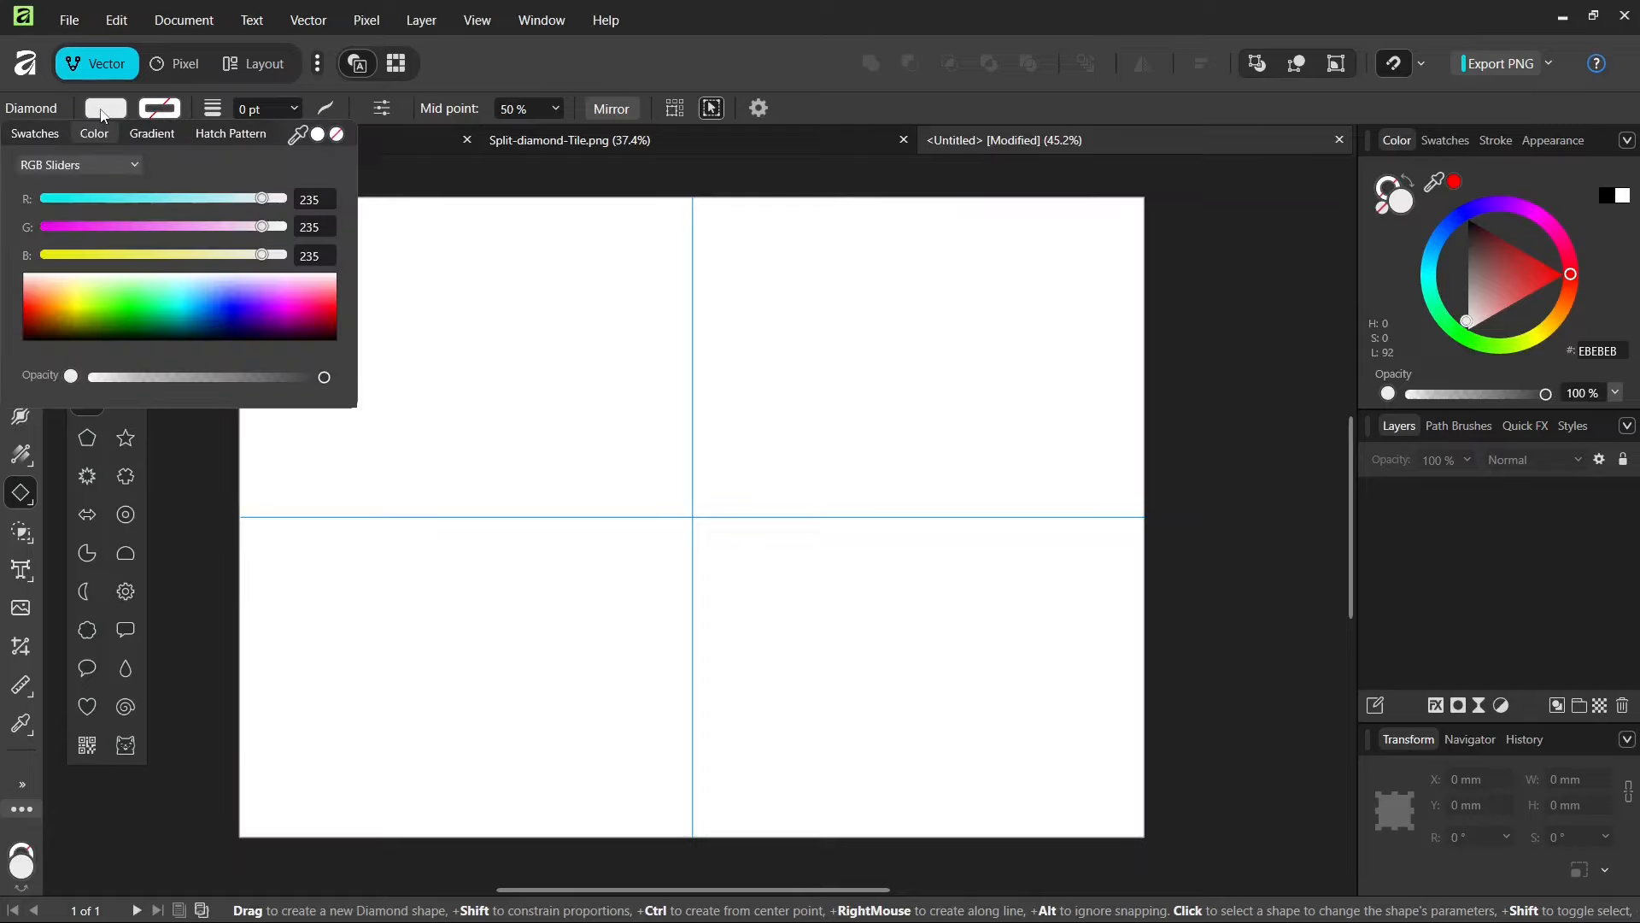
left_click(53, 315)
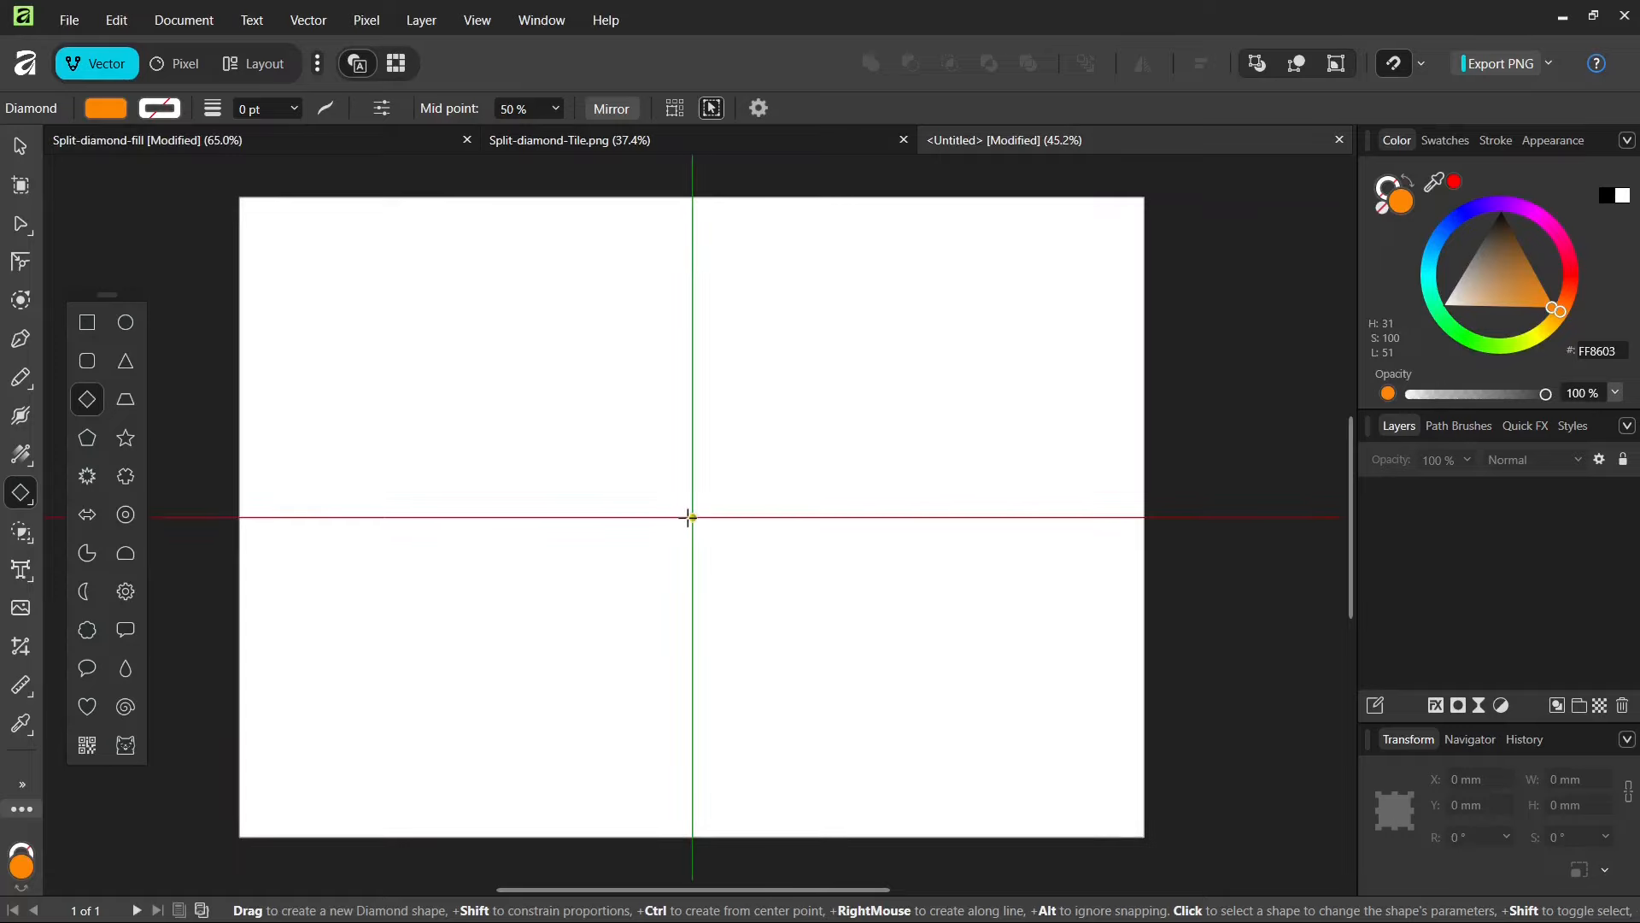
left_click_drag(693, 518, 803, 598)
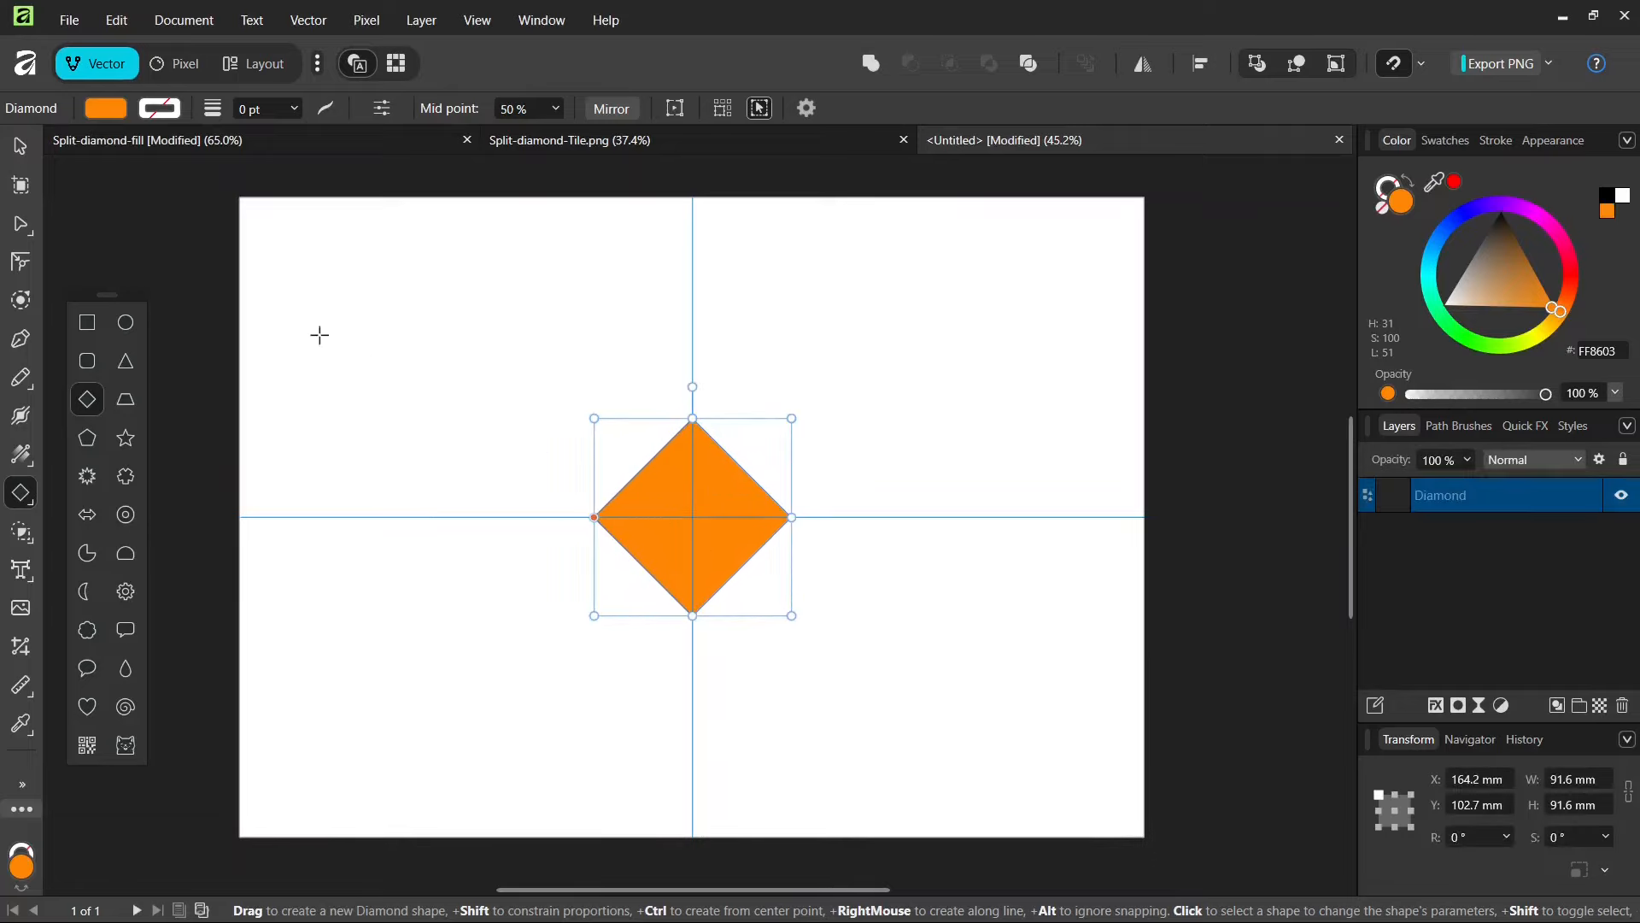
key("v")
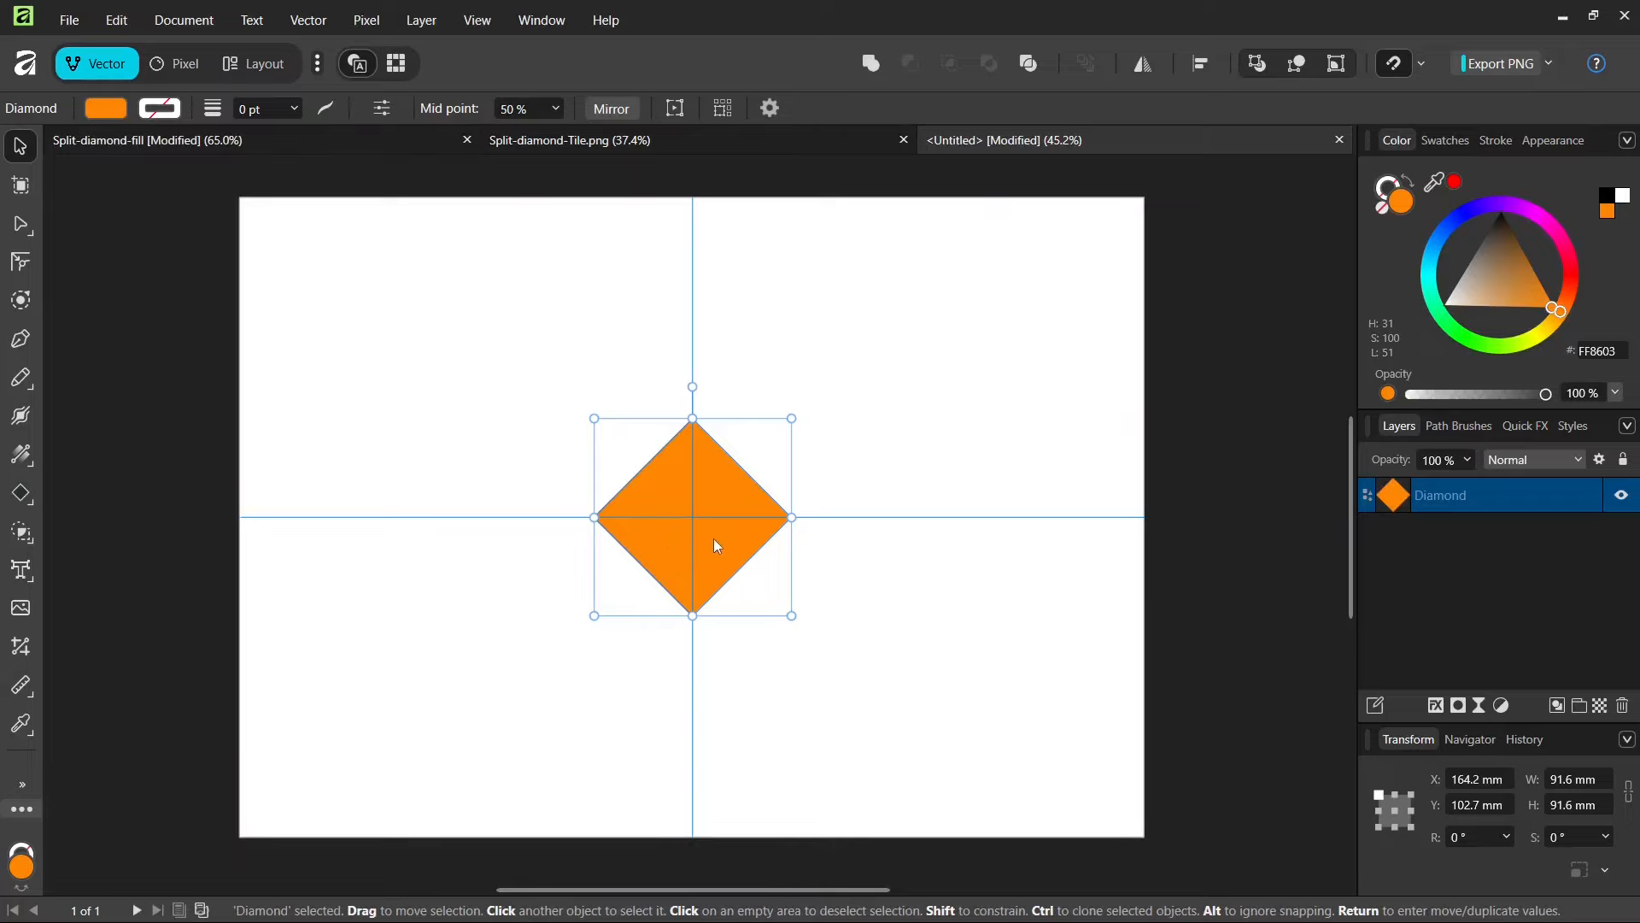
Resize the diamond proportionally about its centre to a width of 100 mm.
left_click(1396, 812)
left_click(1628, 793)
left_click(1578, 779)
type("1")
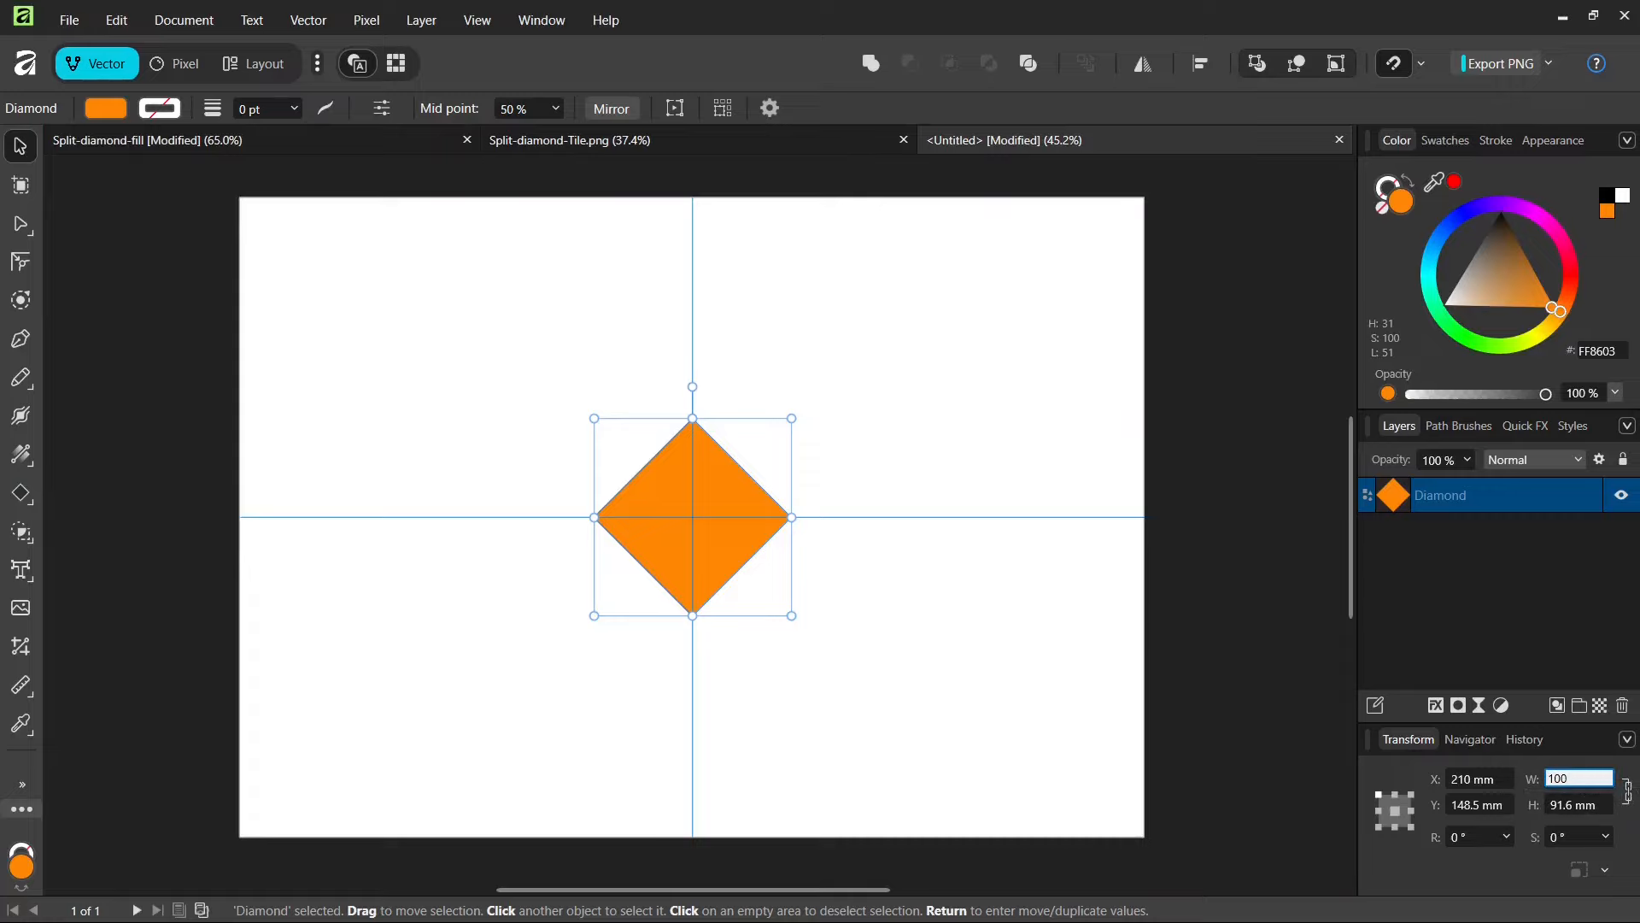
type("00")
key("Return")
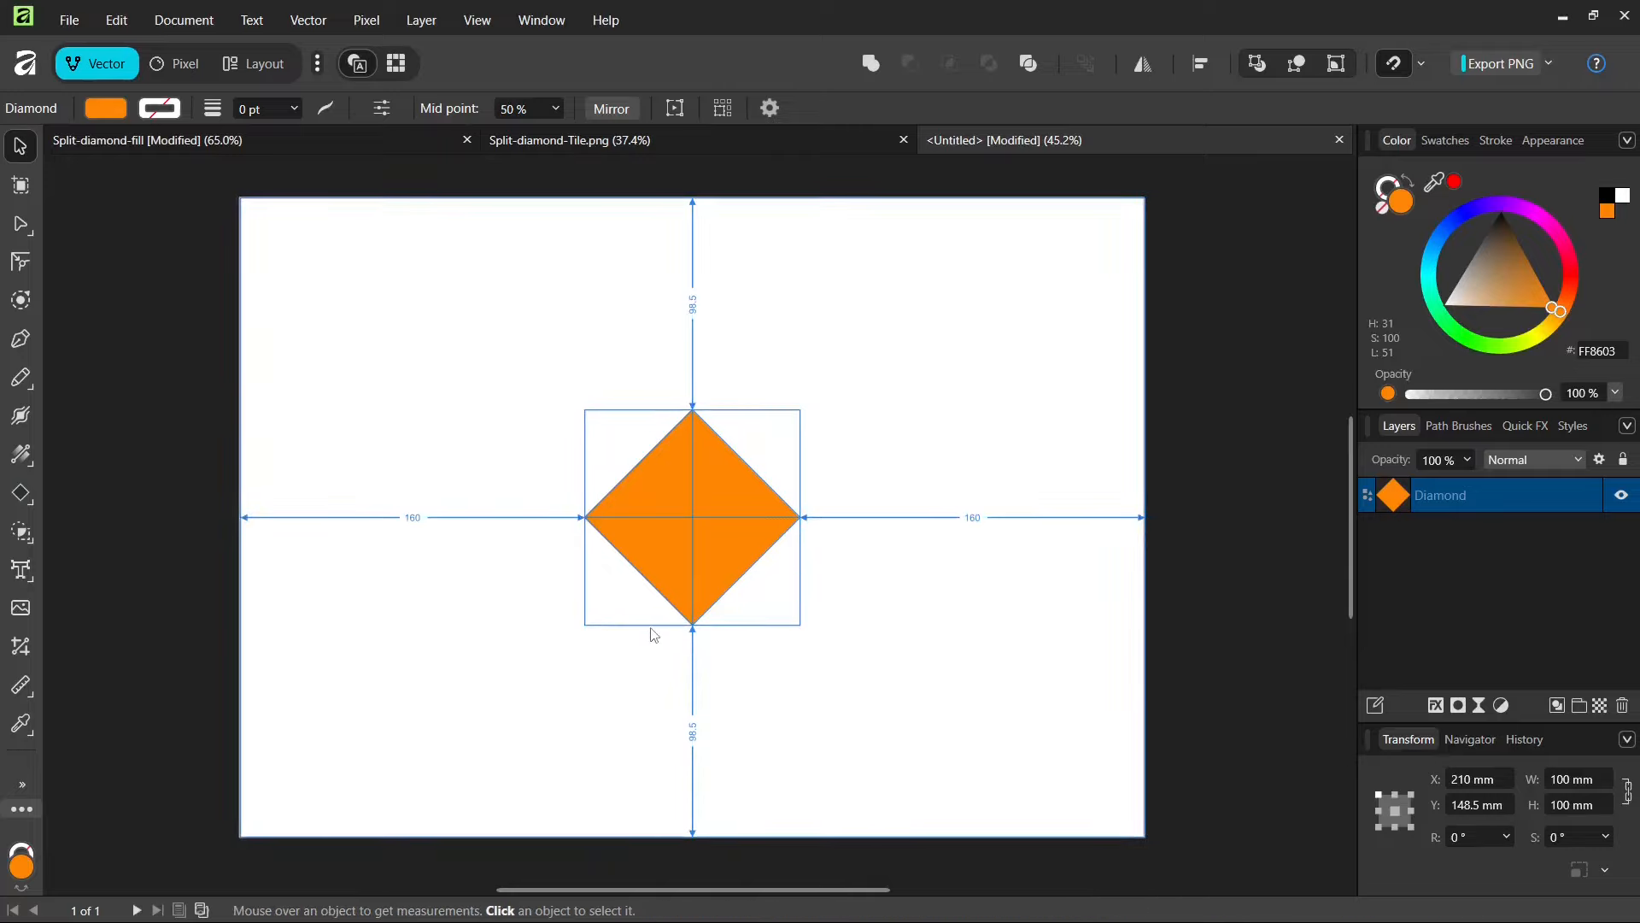
scroll(652, 630, "up", 1)
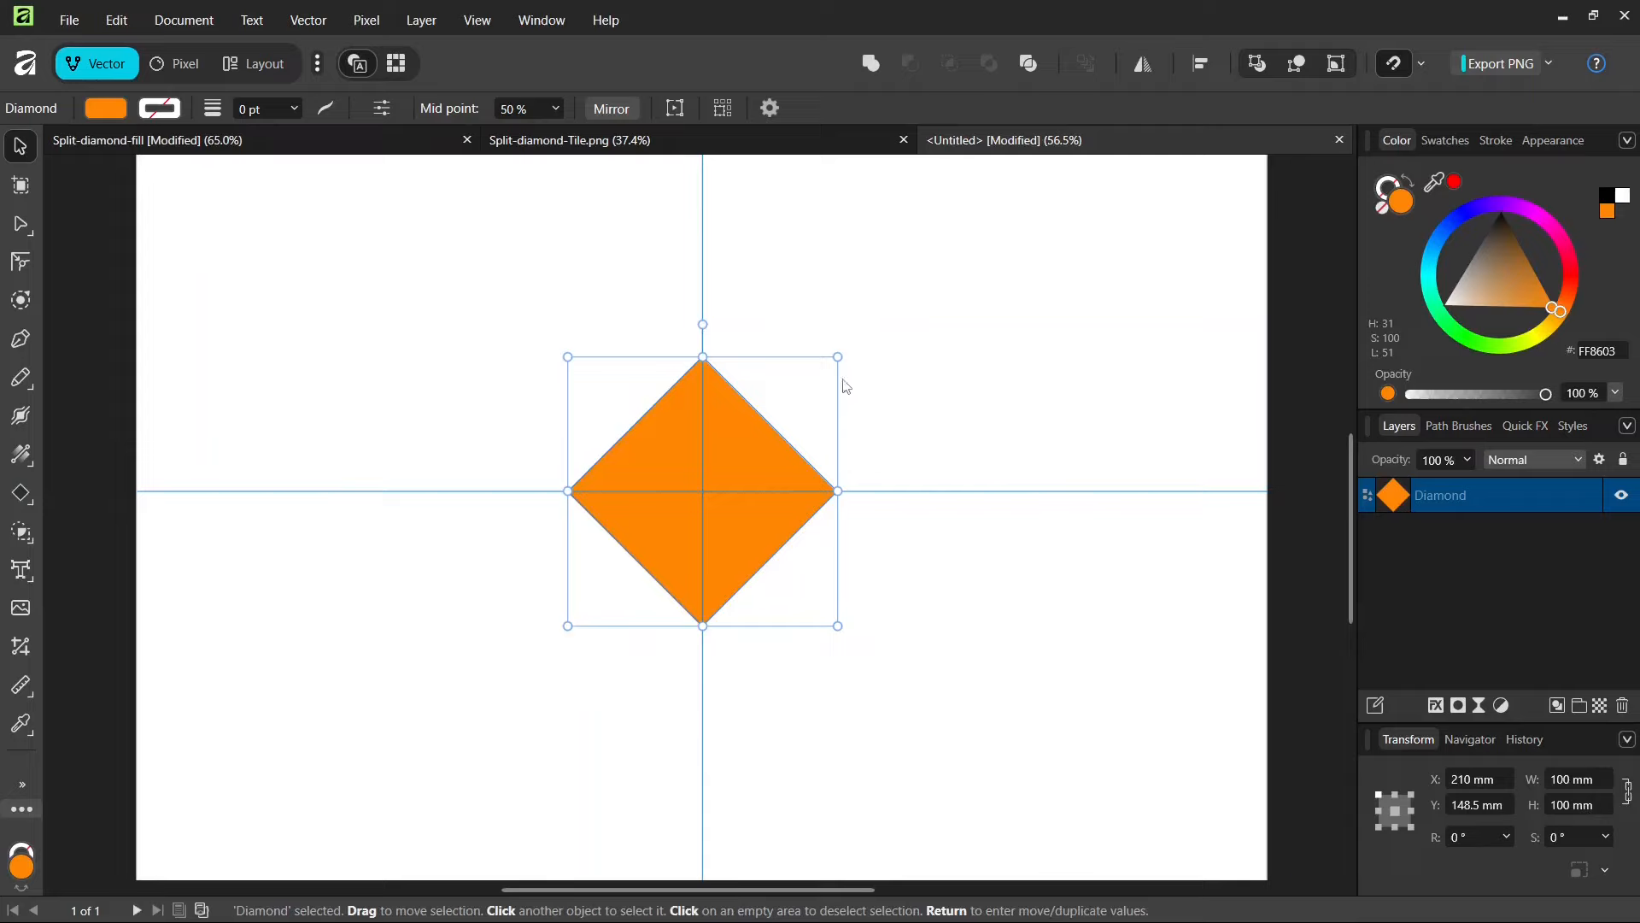
scroll(839, 378, "down", 1)
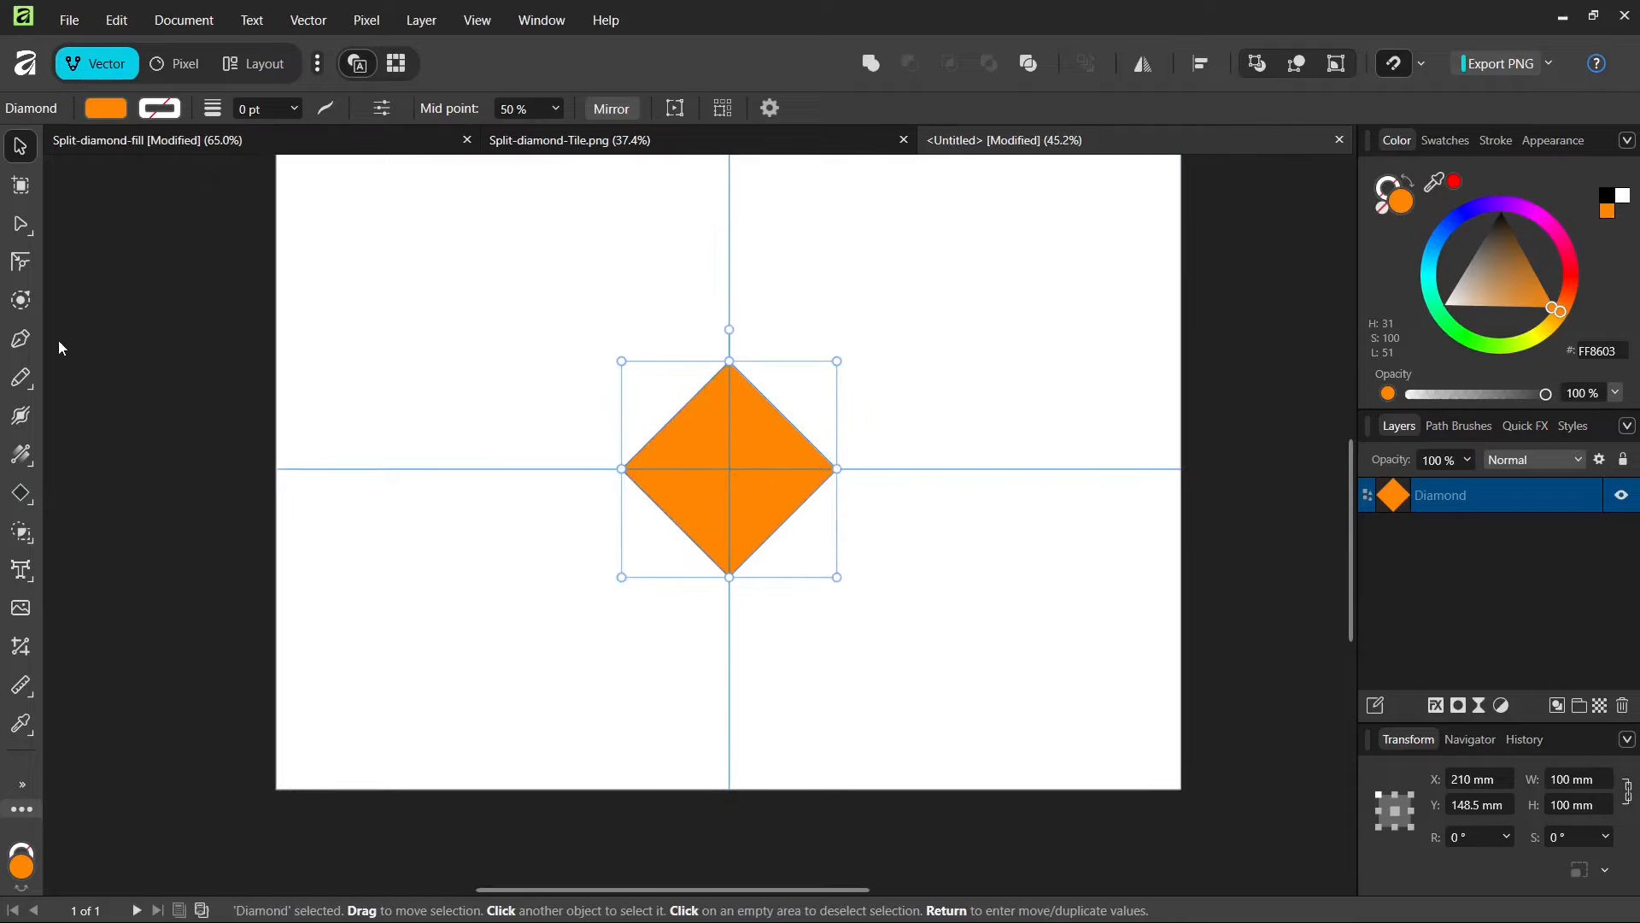
Draw a straight vertical line with the Pen tool from the diamond's top corner to its bottom corner.
left_click(21, 339)
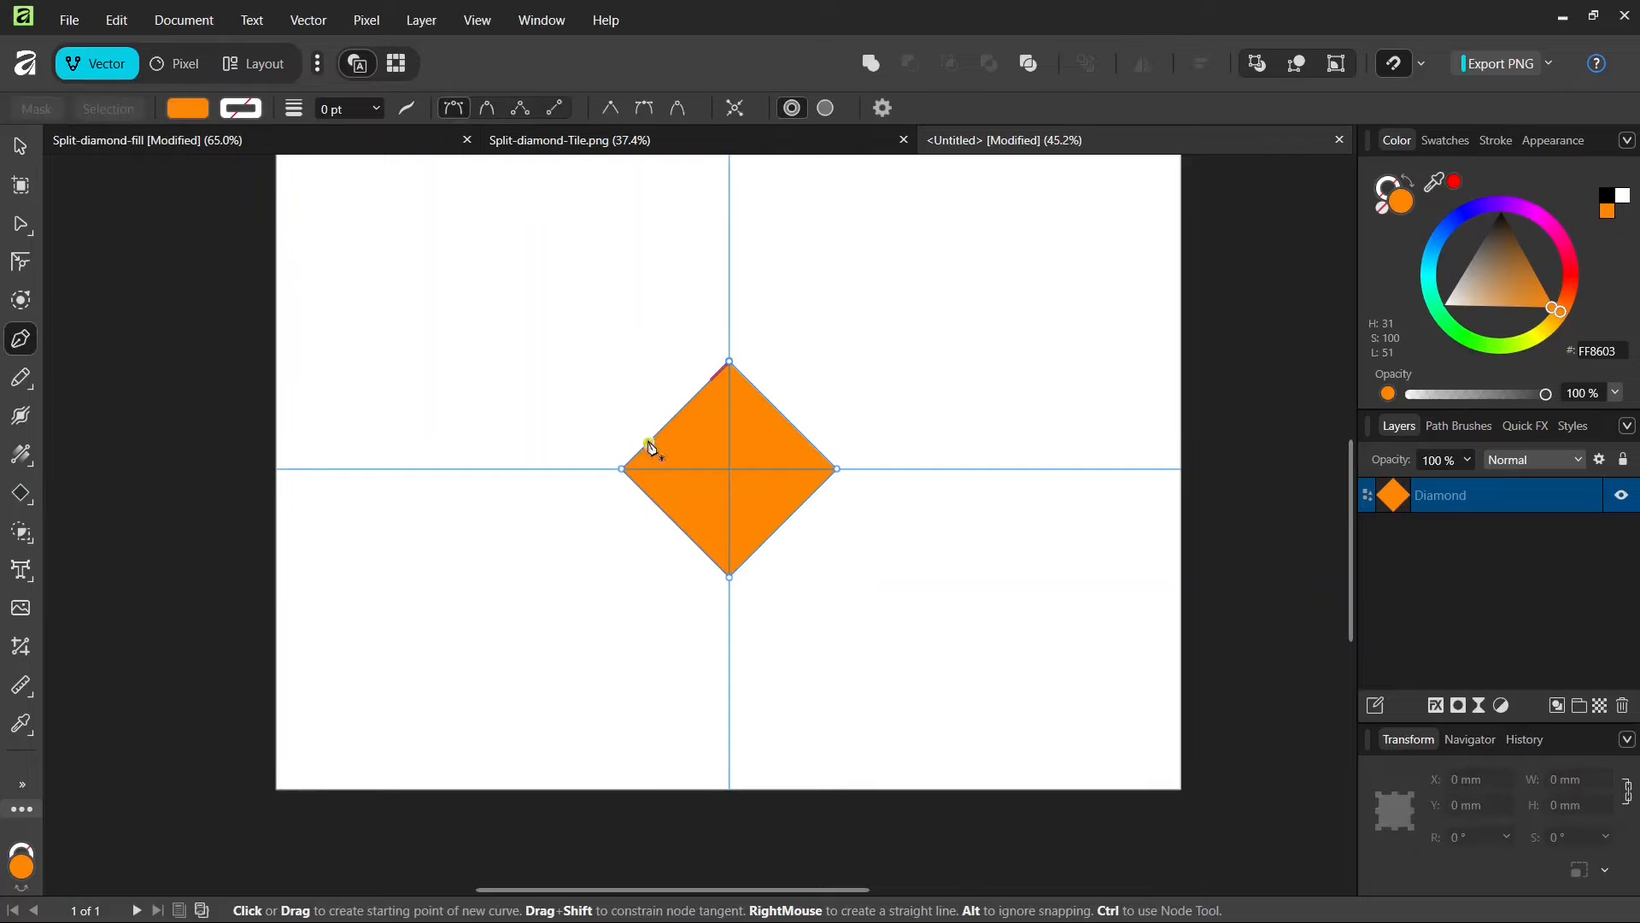
scroll(732, 479, "up", 1)
left_click(731, 330)
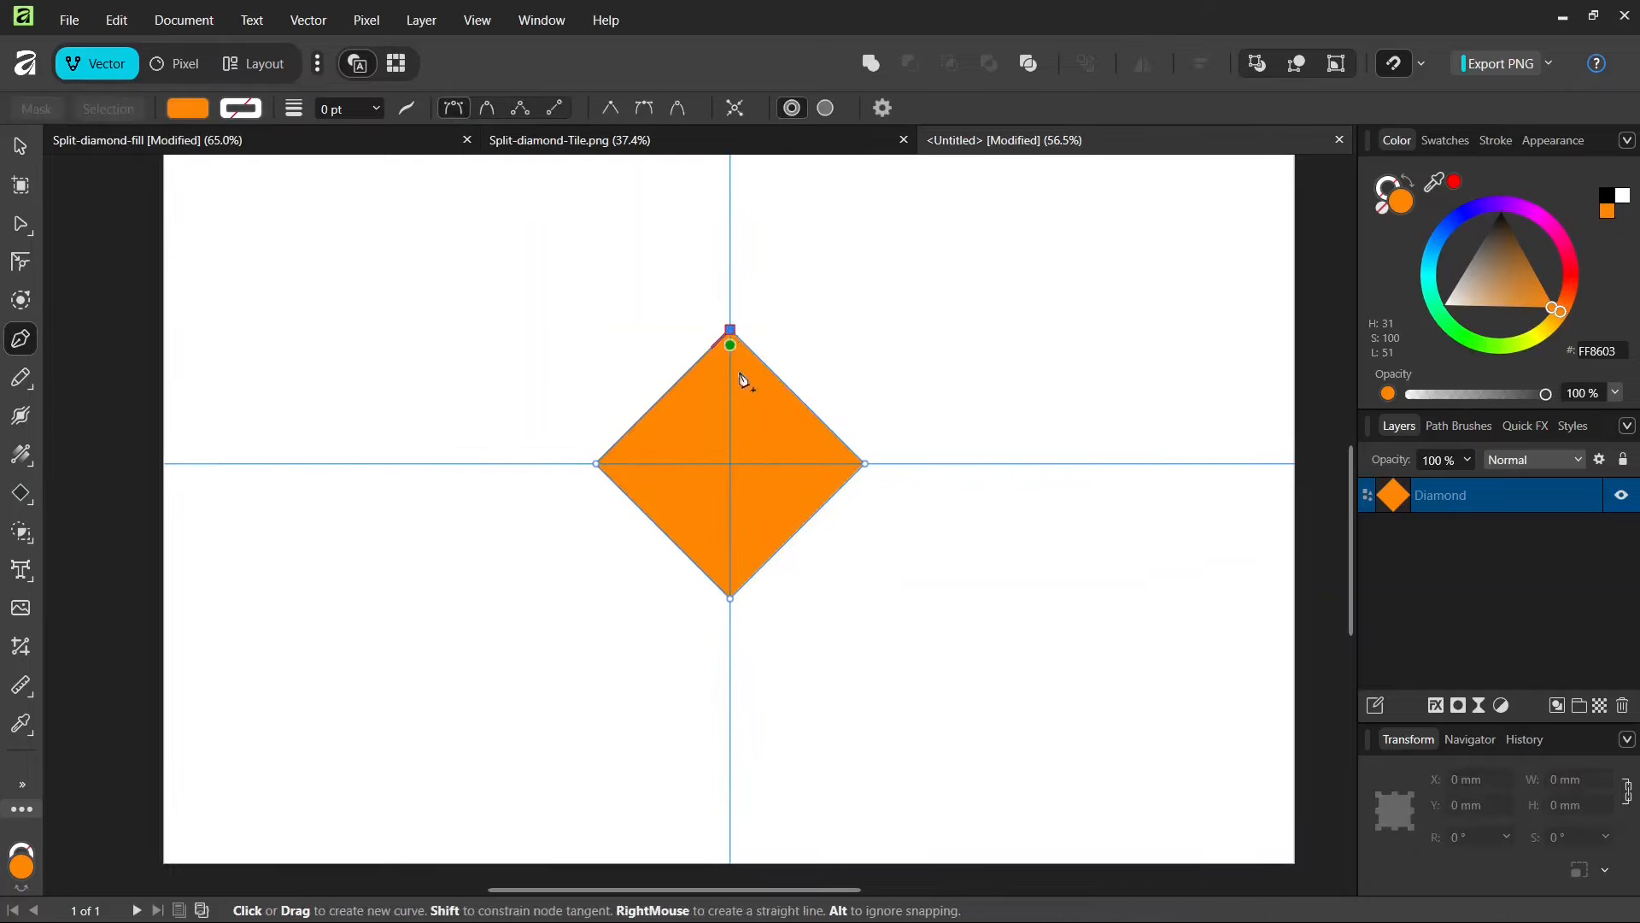
left_click(731, 599)
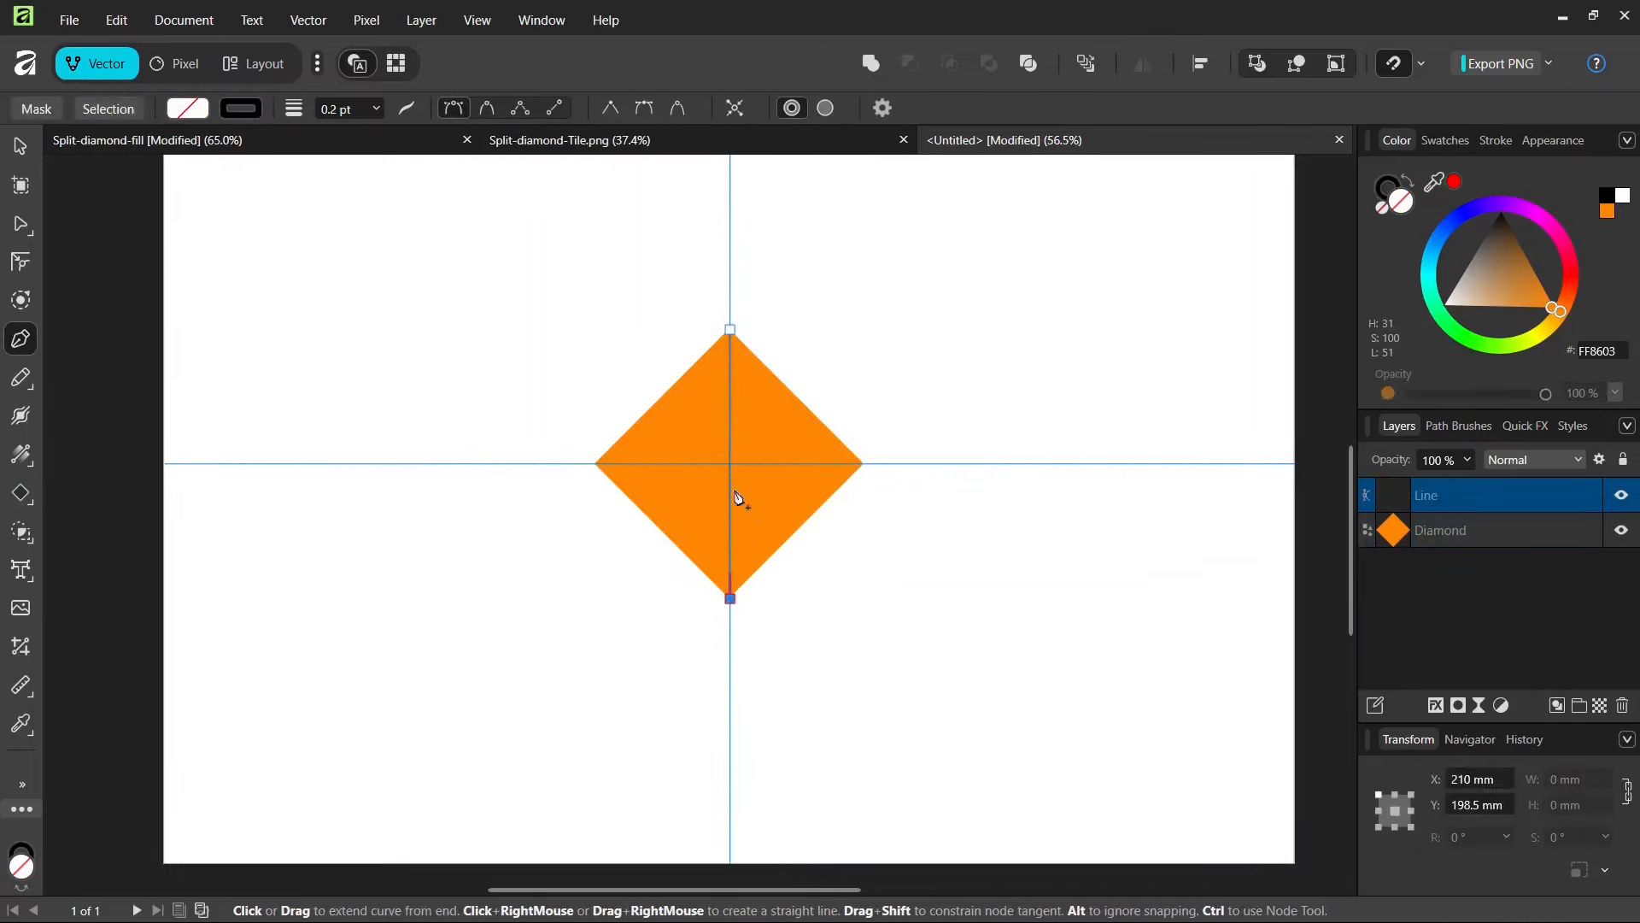
left_click(22, 149)
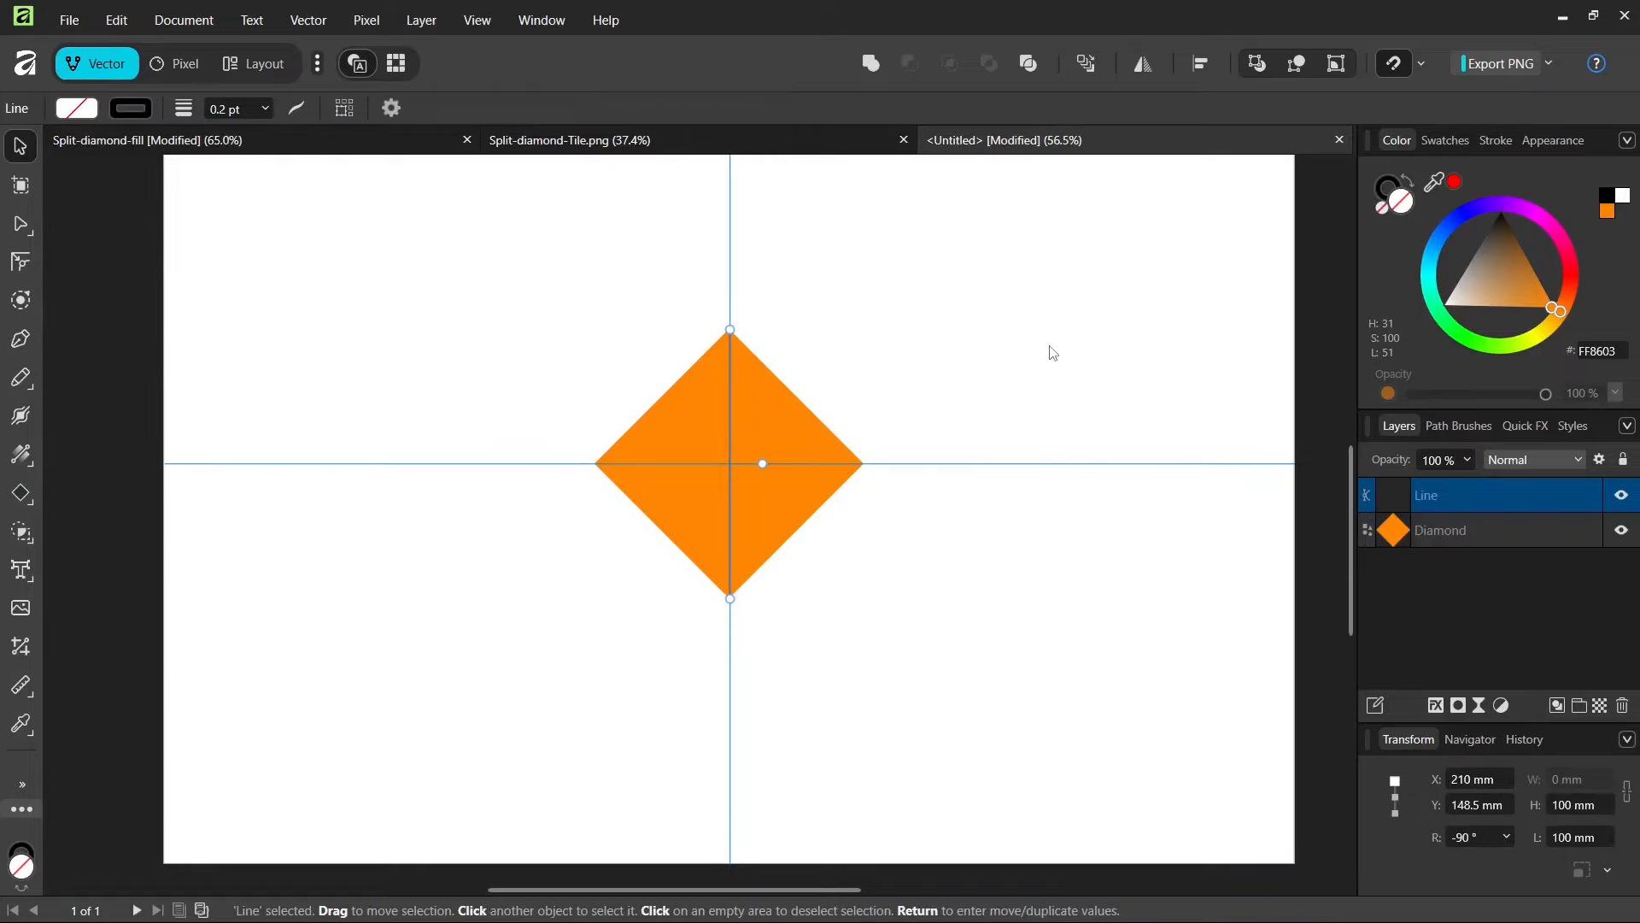
Divide the diamond along the vertical line into two separate triangular halves.
left_click(1044, 258)
left_click_drag(1068, 258, 496, 684)
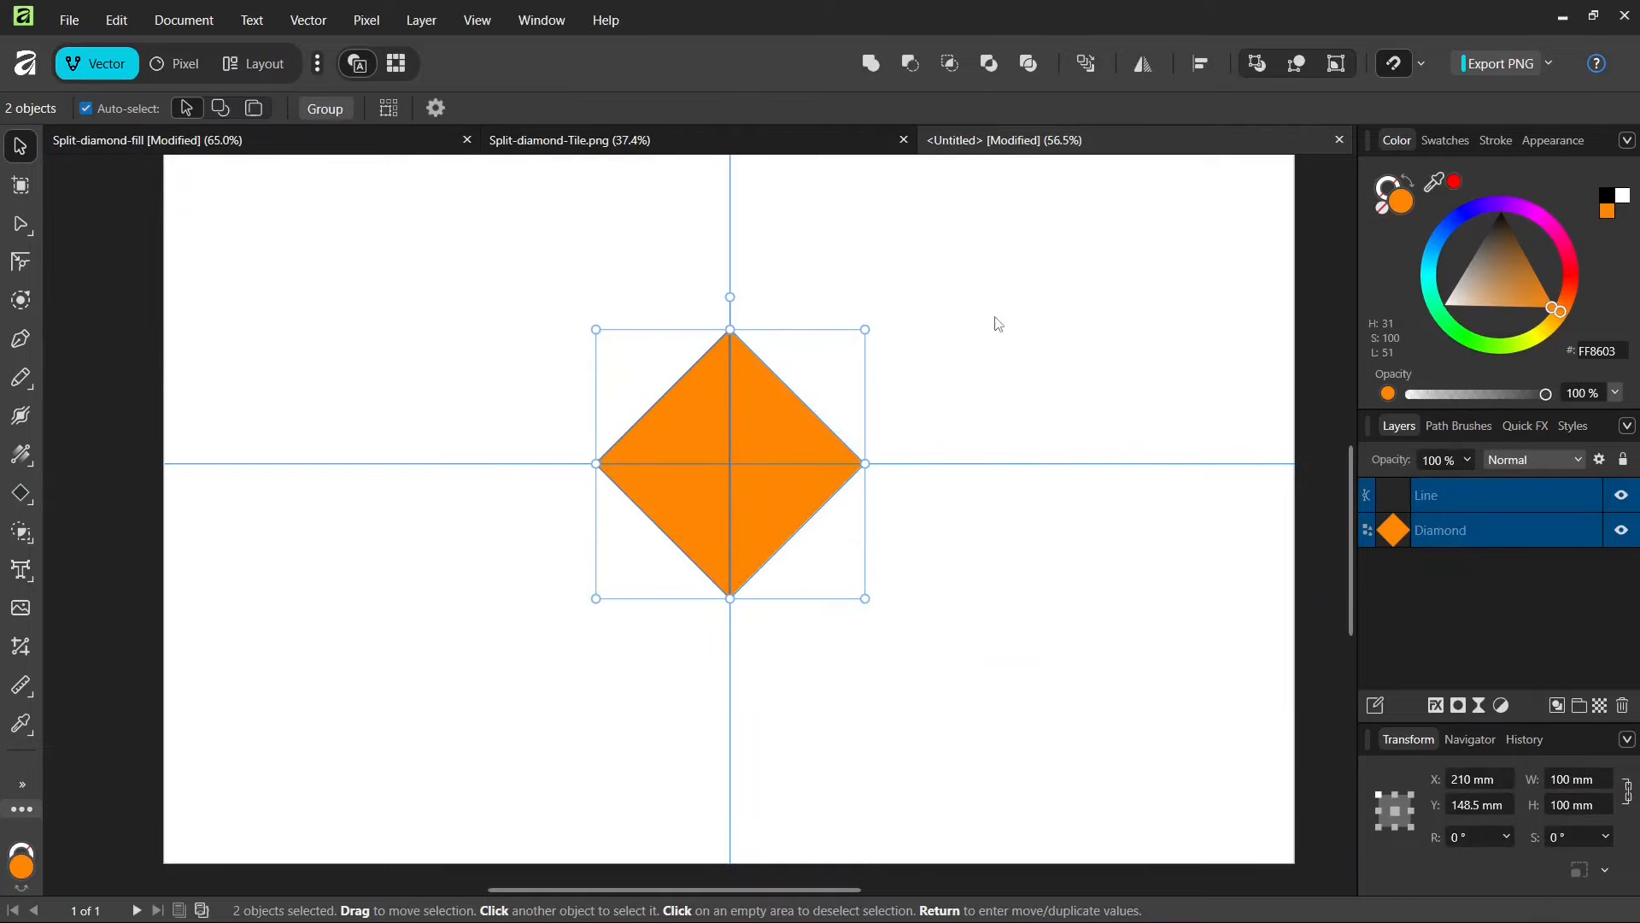
left_click(1030, 62)
scroll(770, 464, "up", 2)
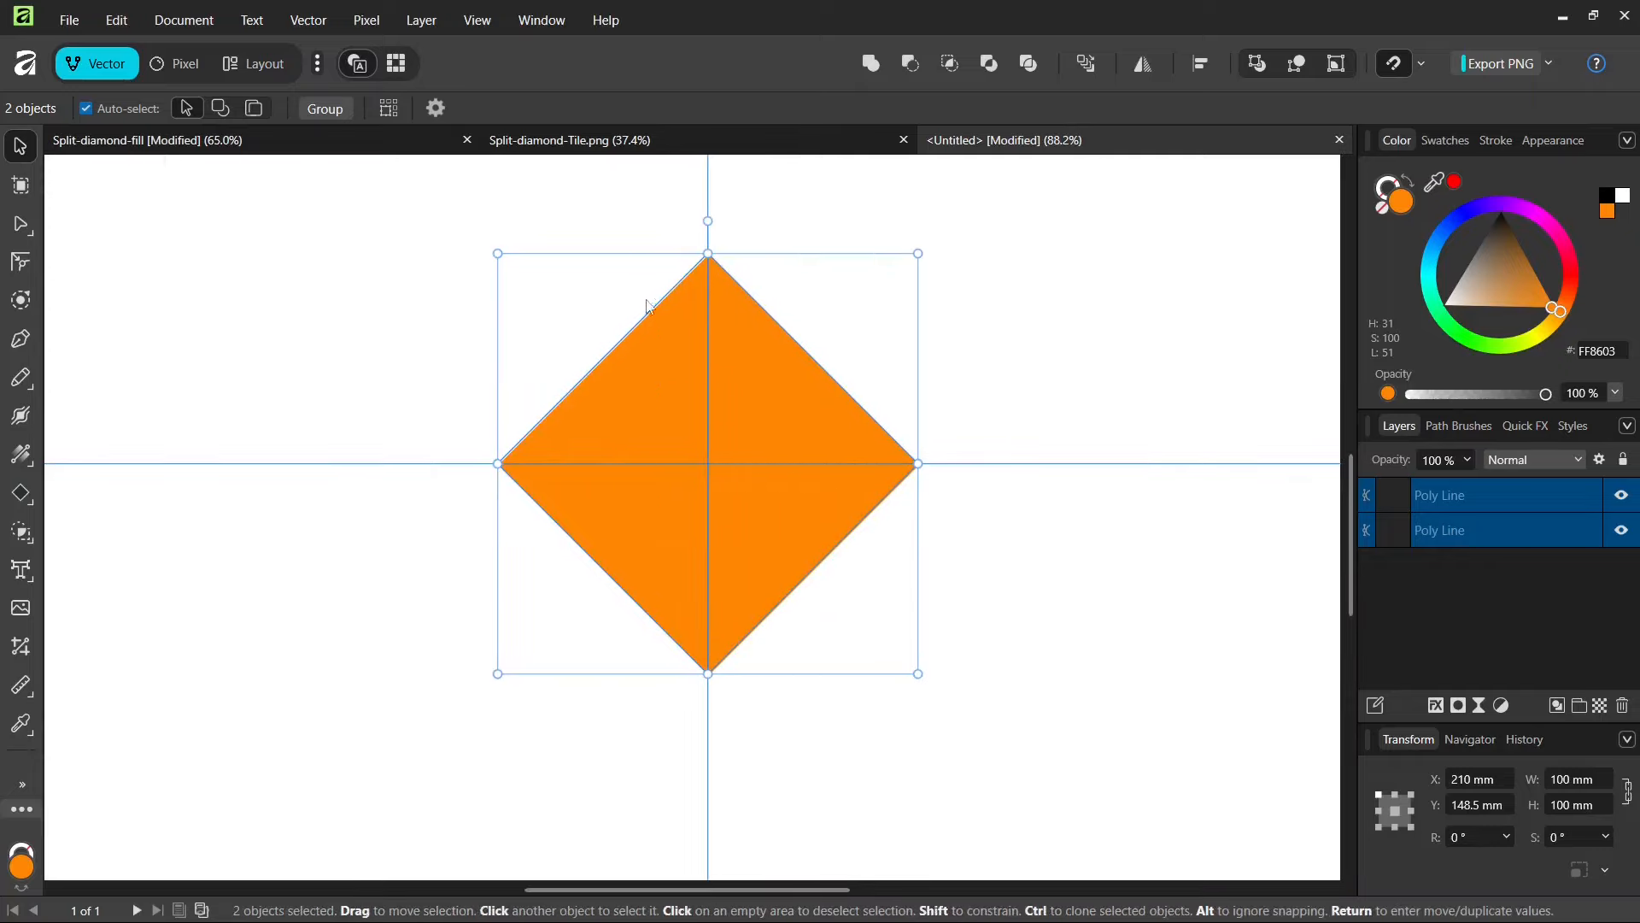
scroll(608, 381, "down", 4)
left_click(861, 341)
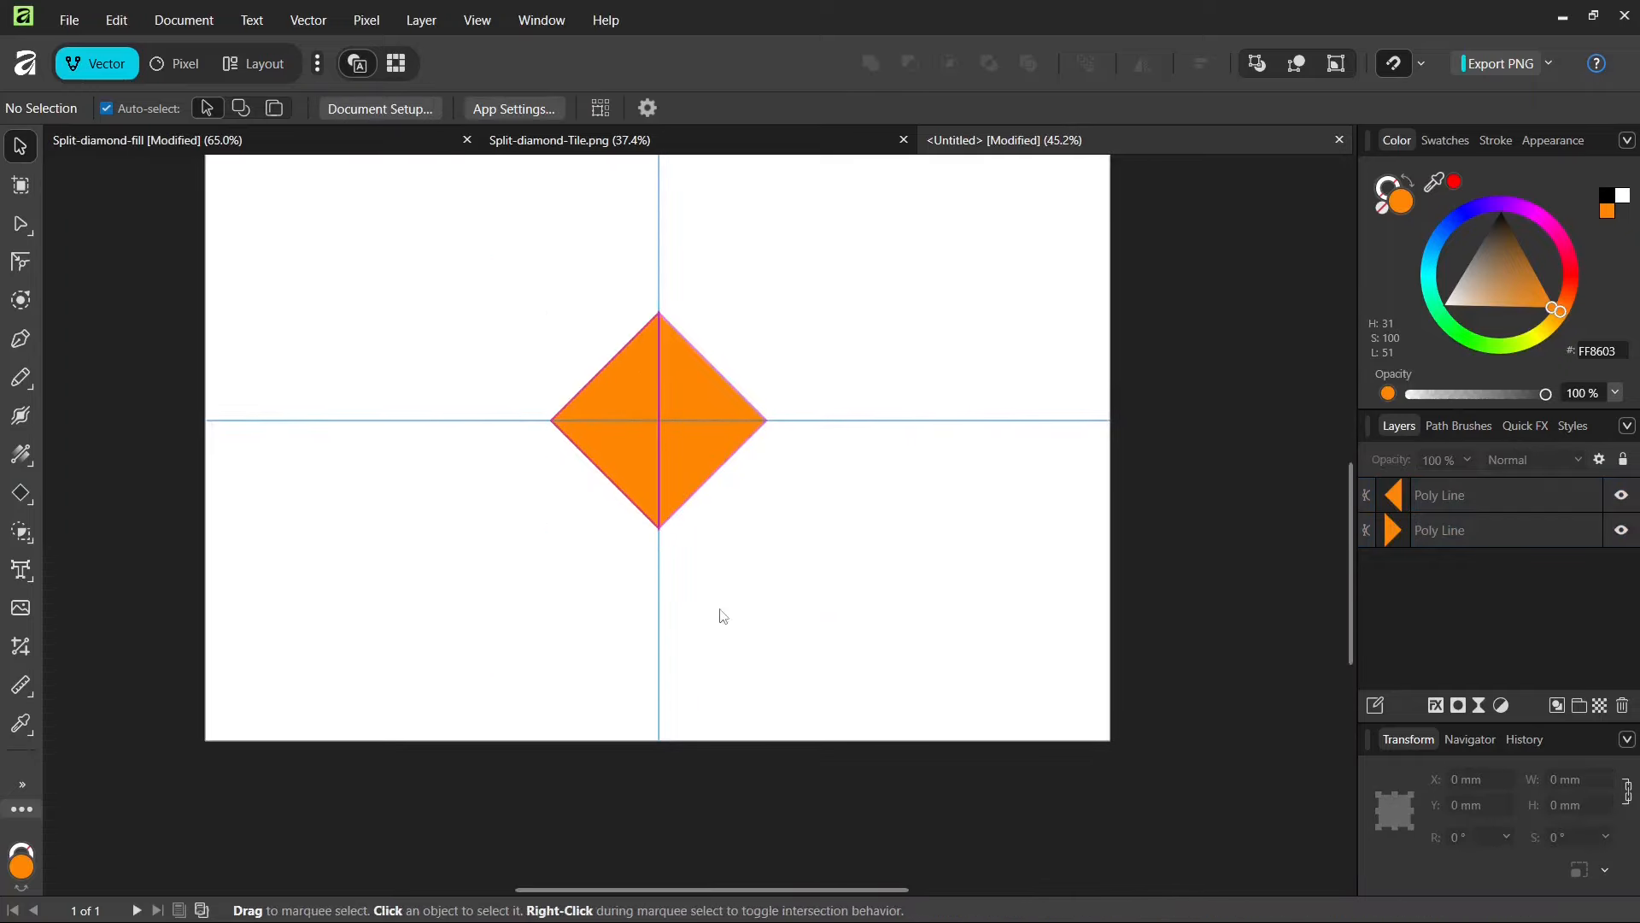
Change the fill of the diamond's right half to white (FFFFFF).
left_click_drag(690, 889, 664, 889)
scroll(828, 444, "up", 3)
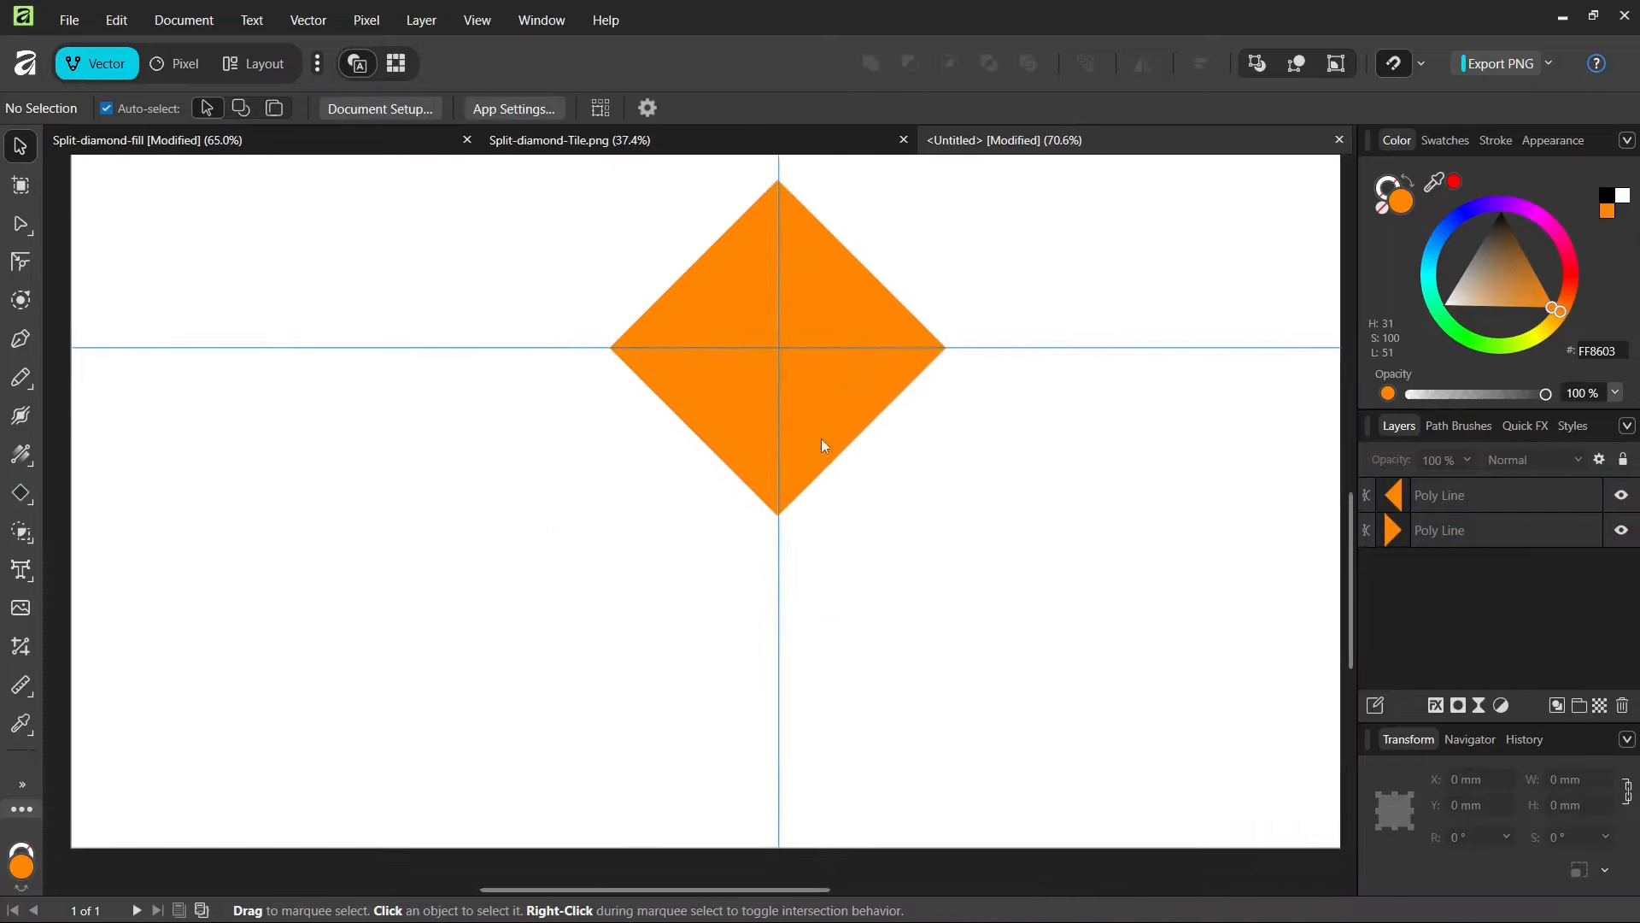
left_click(868, 415)
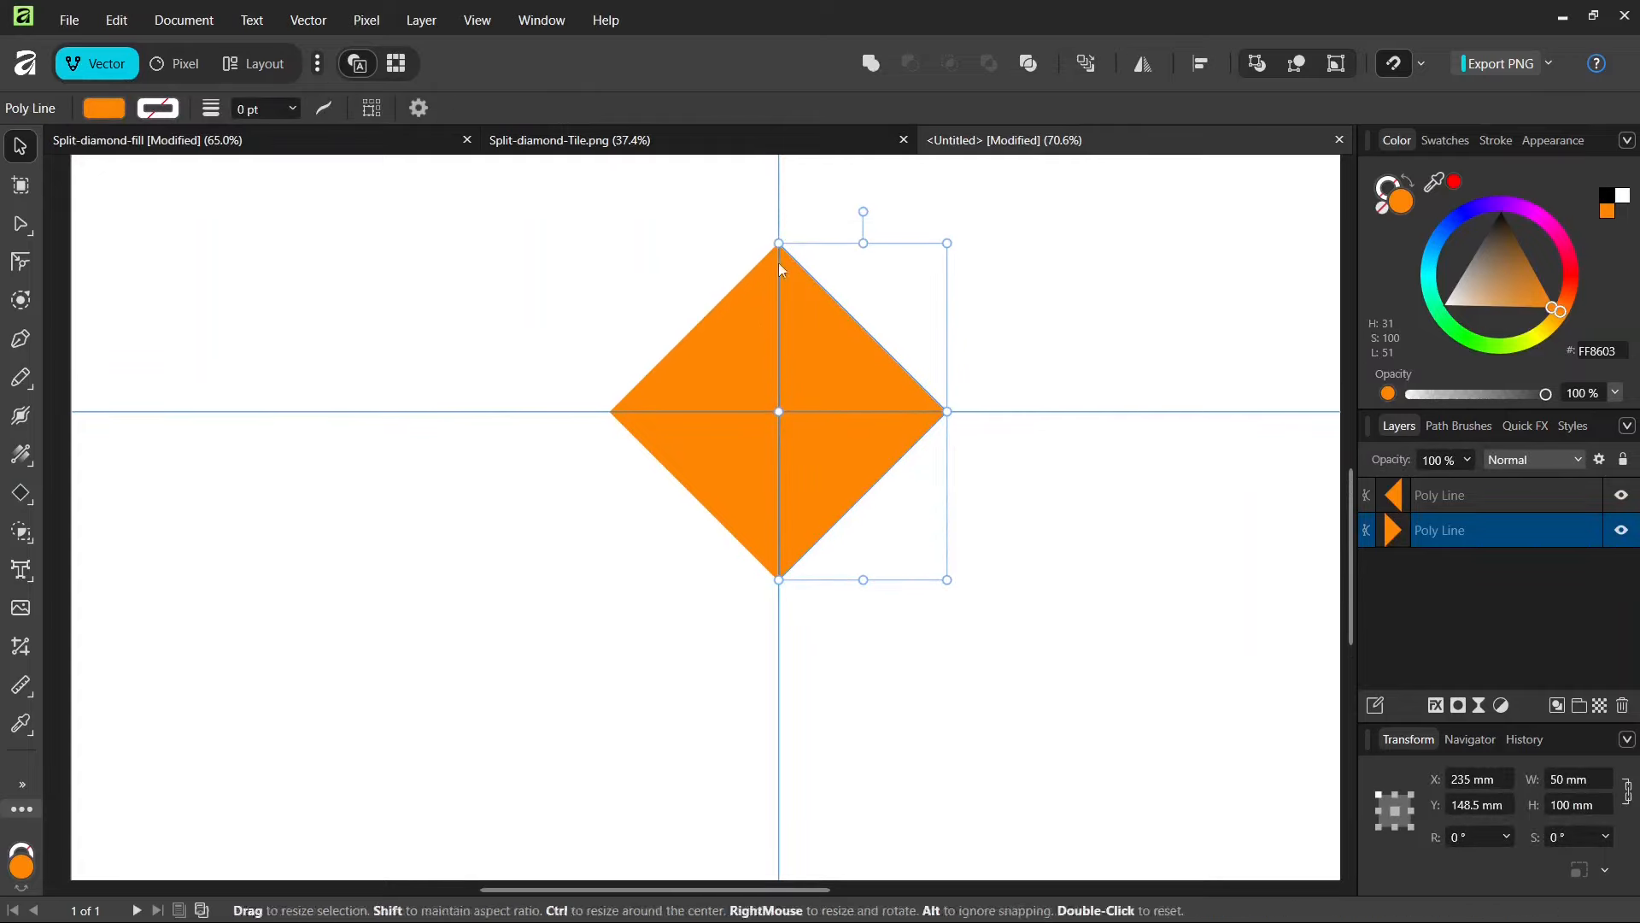
left_click(106, 109)
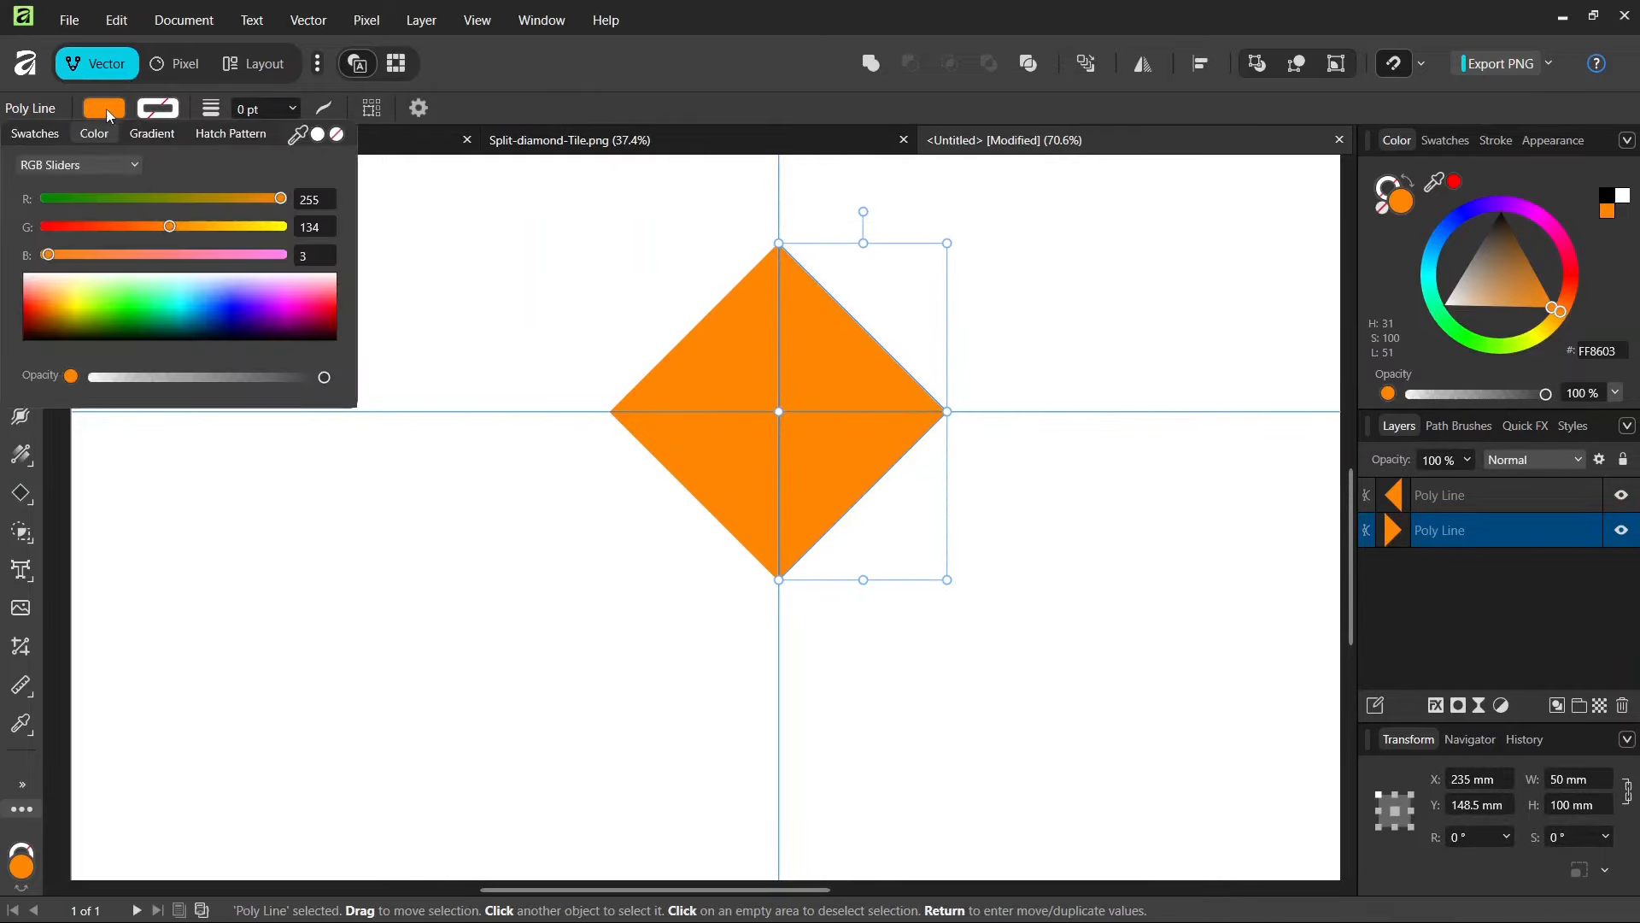
left_click_drag(45, 280, 3, 261)
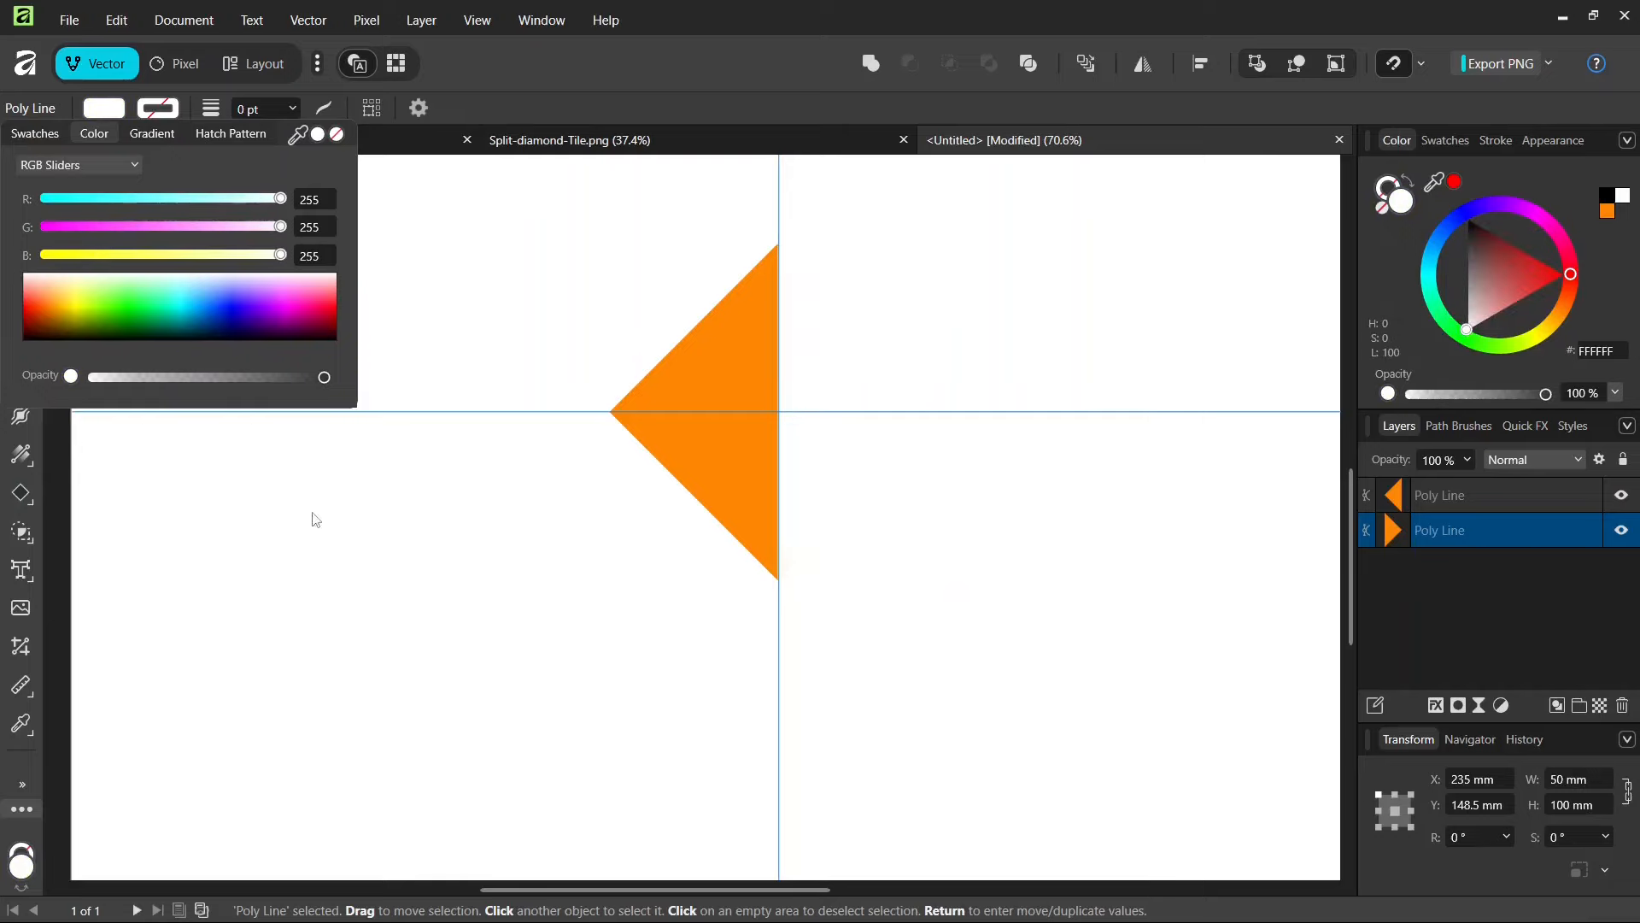
left_click(355, 568)
left_click(369, 586)
scroll(402, 580, "down", 3)
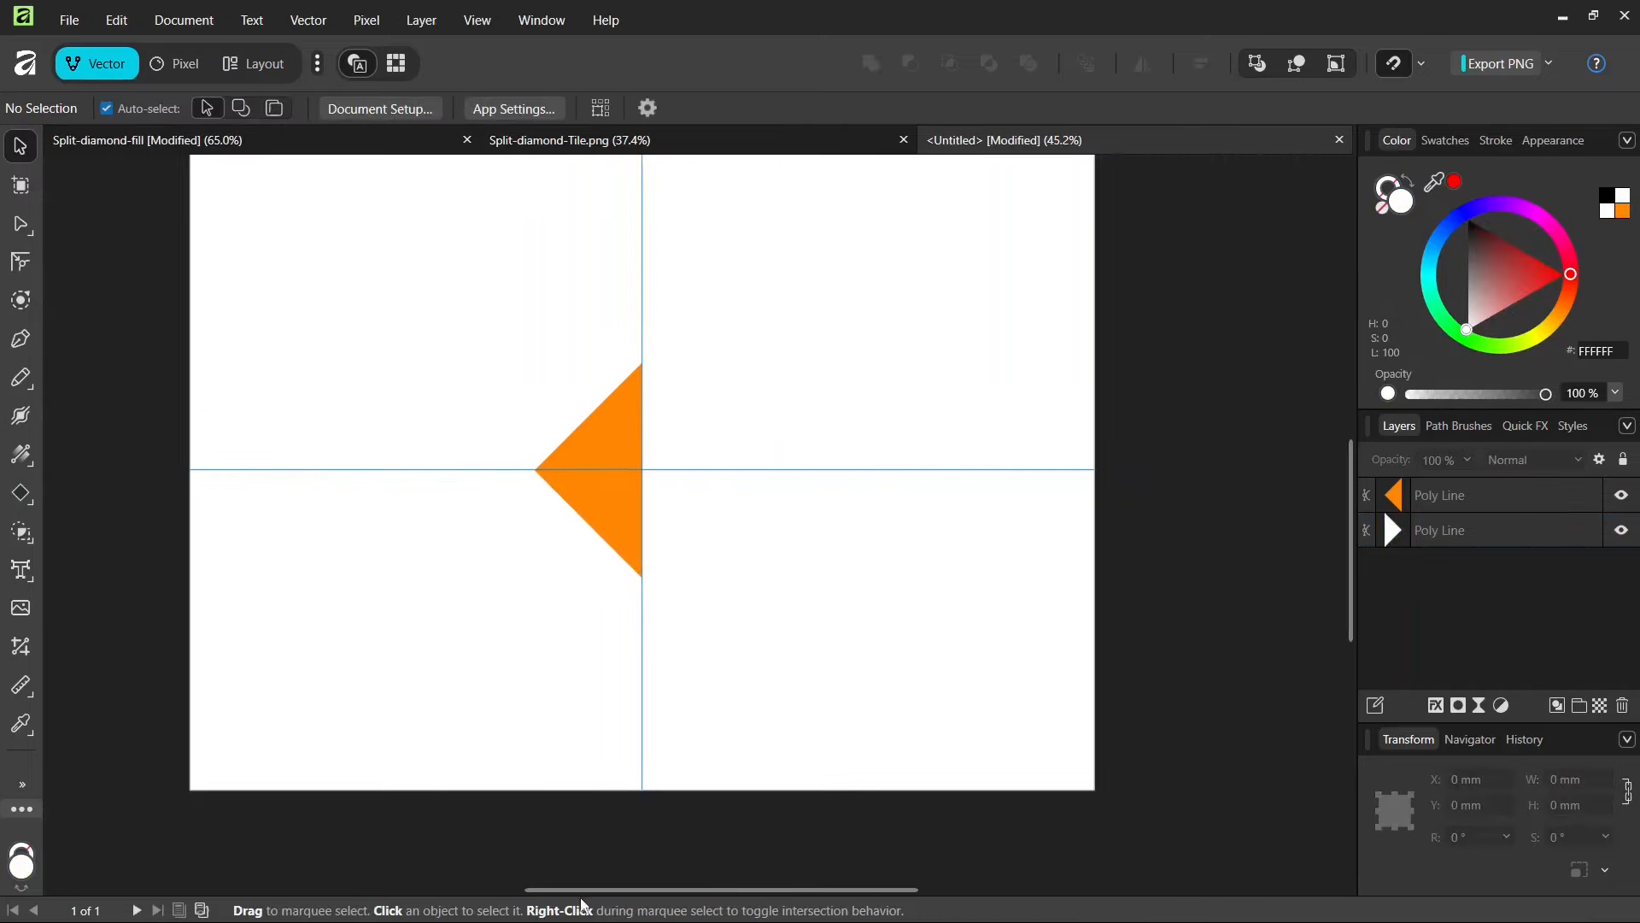
Group the orange and white halves of the diamond into one object.
left_click_drag(573, 890, 531, 889)
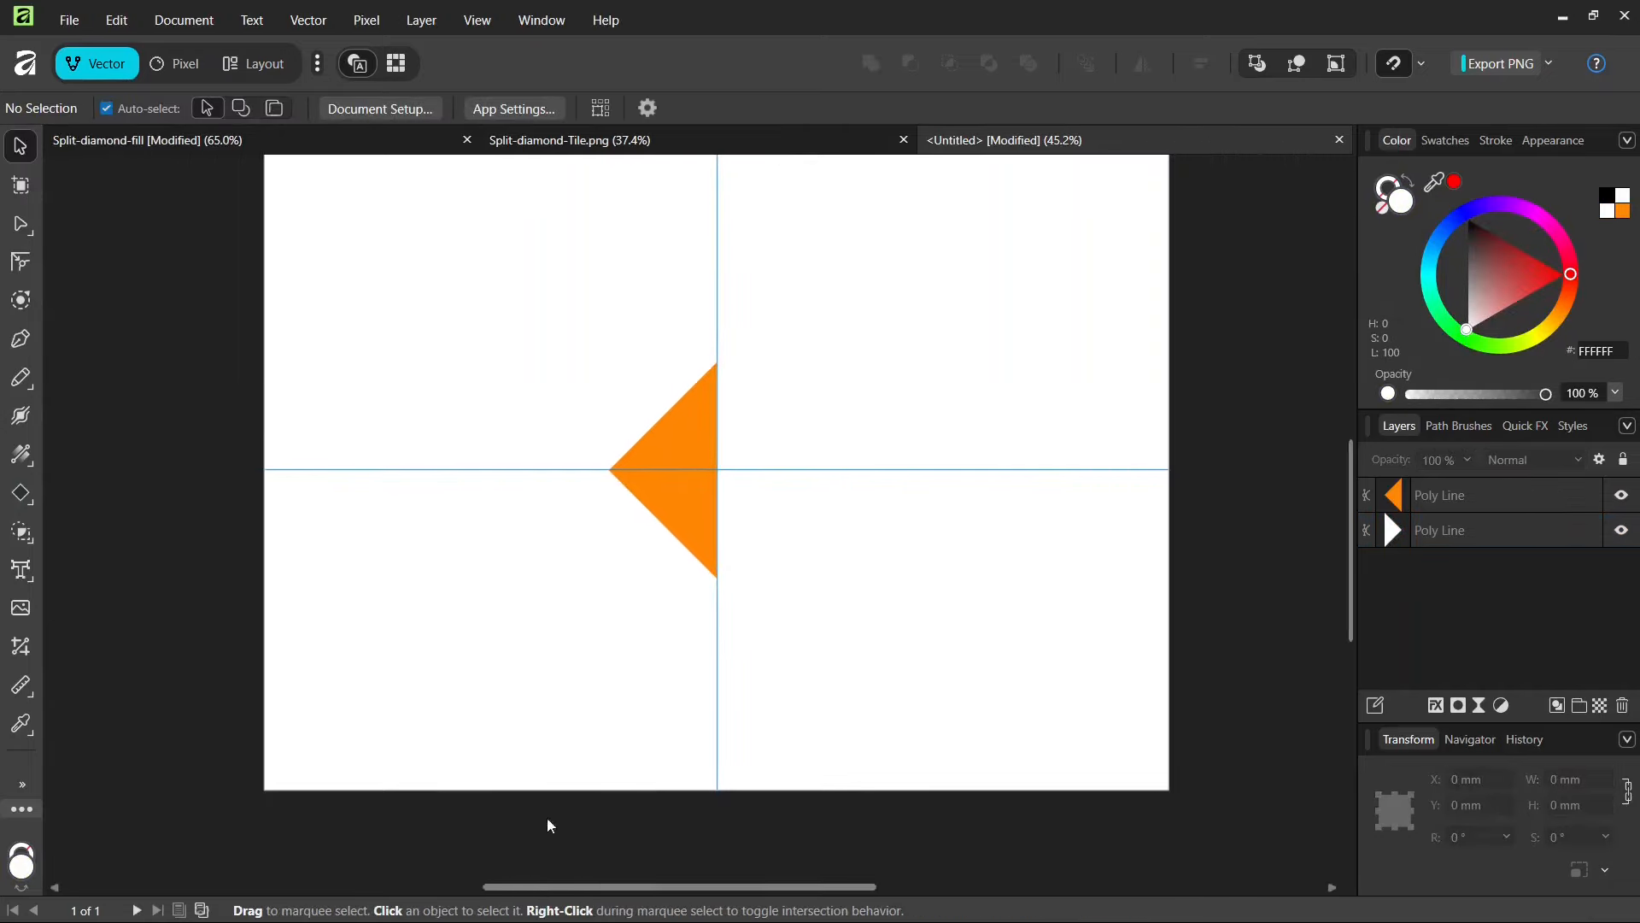
left_click_drag(430, 257, 884, 631)
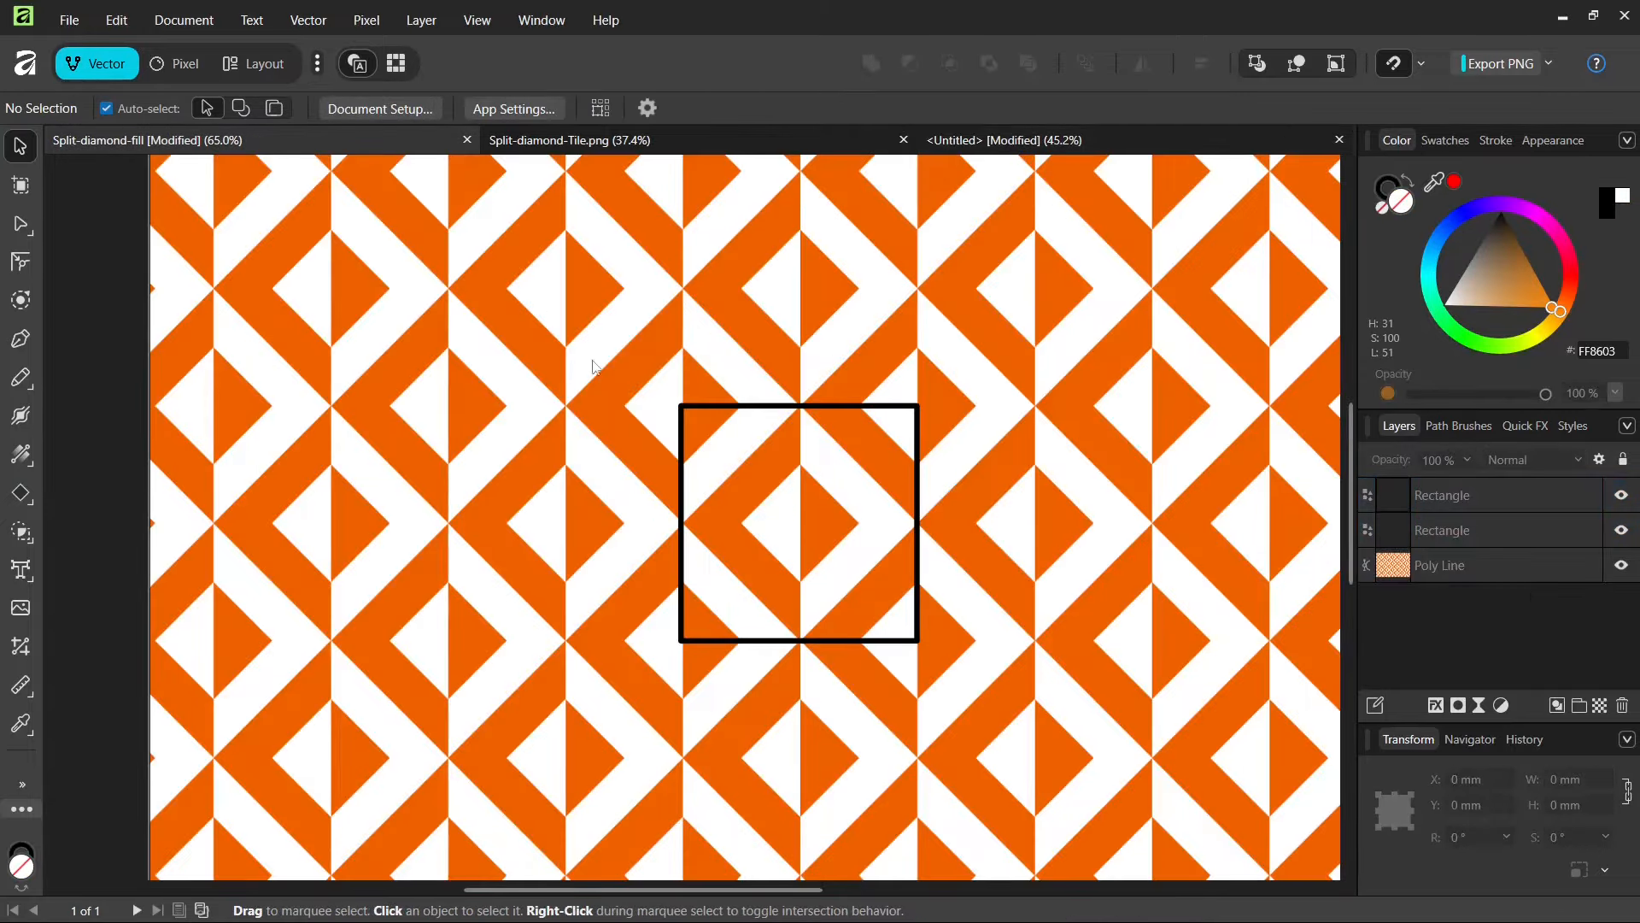
scroll(907, 650, "up", 3)
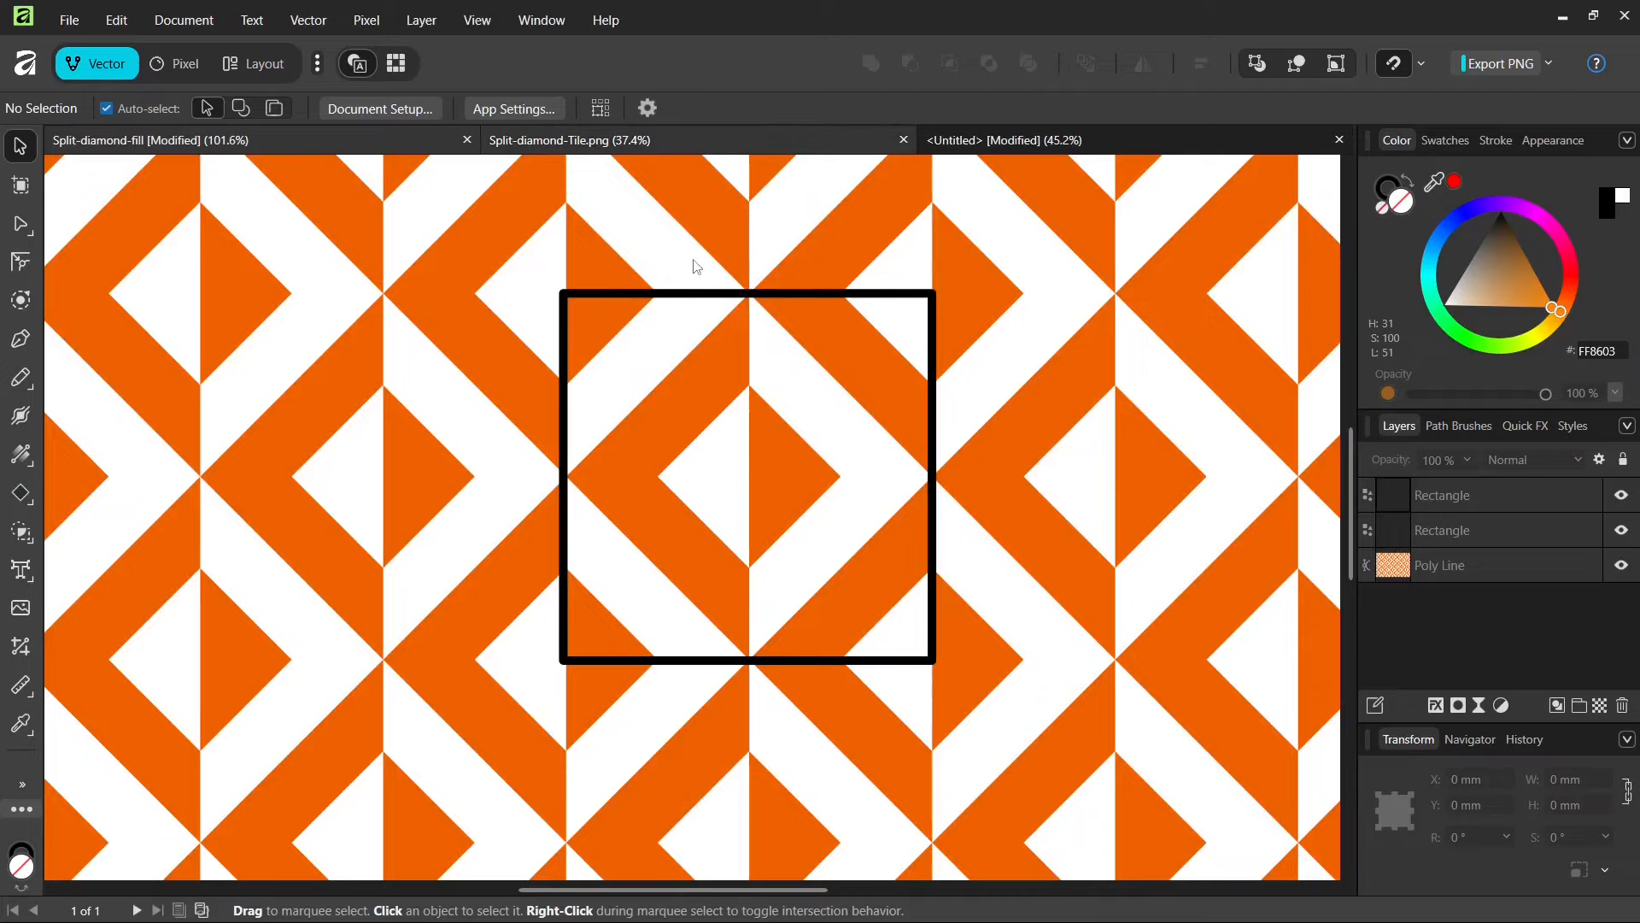
left_click(547, 153)
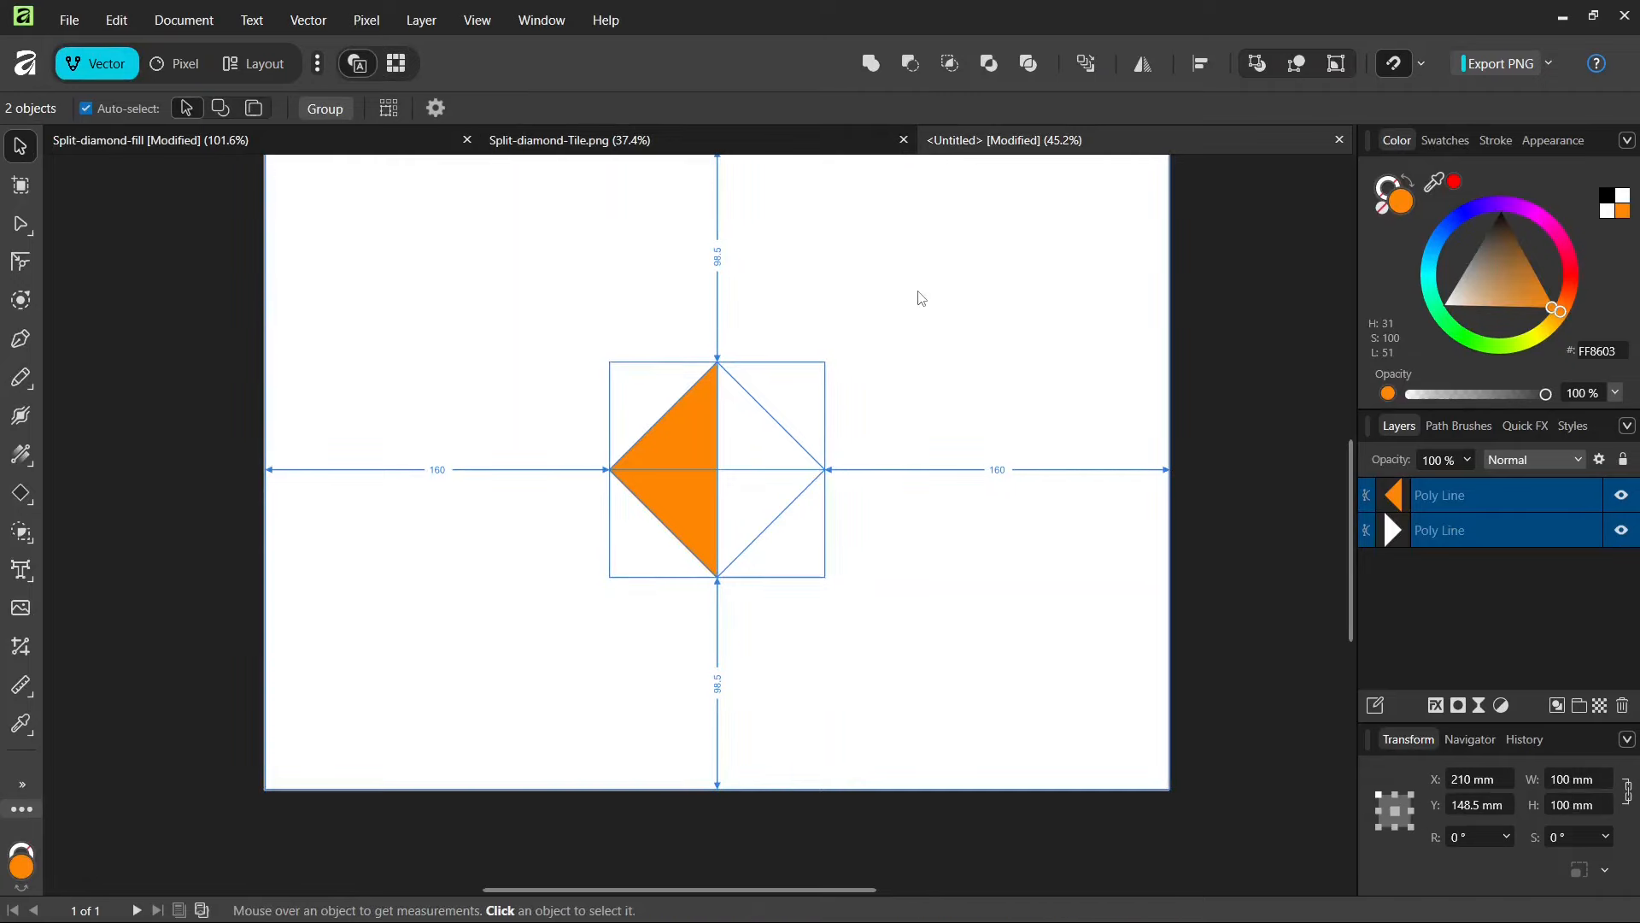
key("ctrl+g")
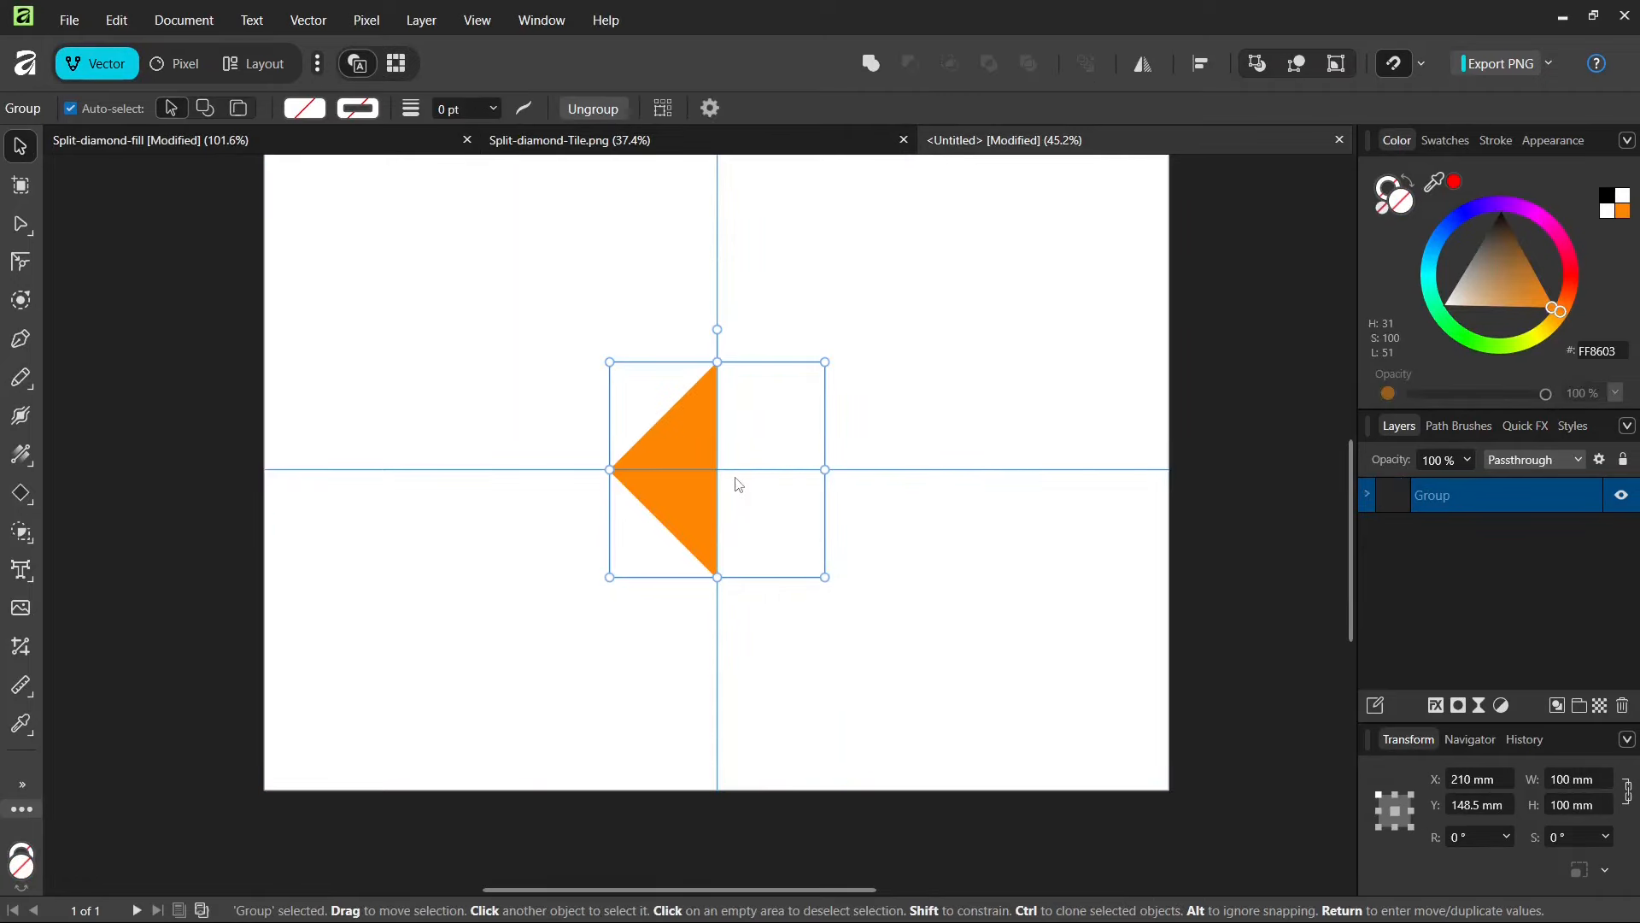
Duplicate the grouped diamond and resize the copy proportionally about its centre to a width of 50 mm.
key("ctrl+j")
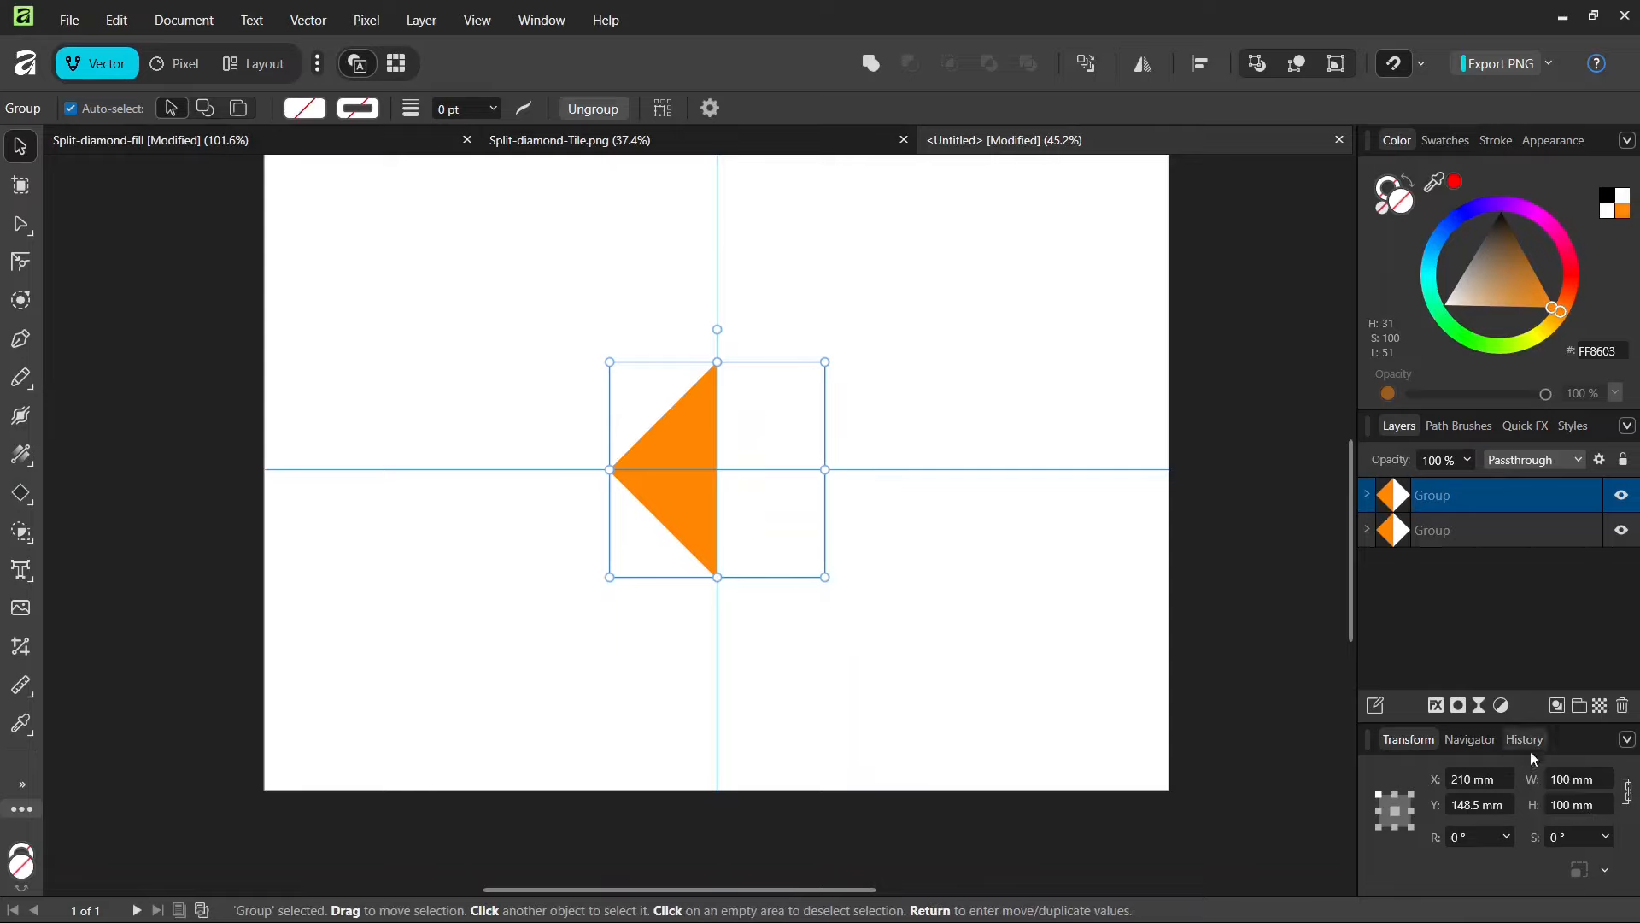
left_click(1579, 778)
type("50")
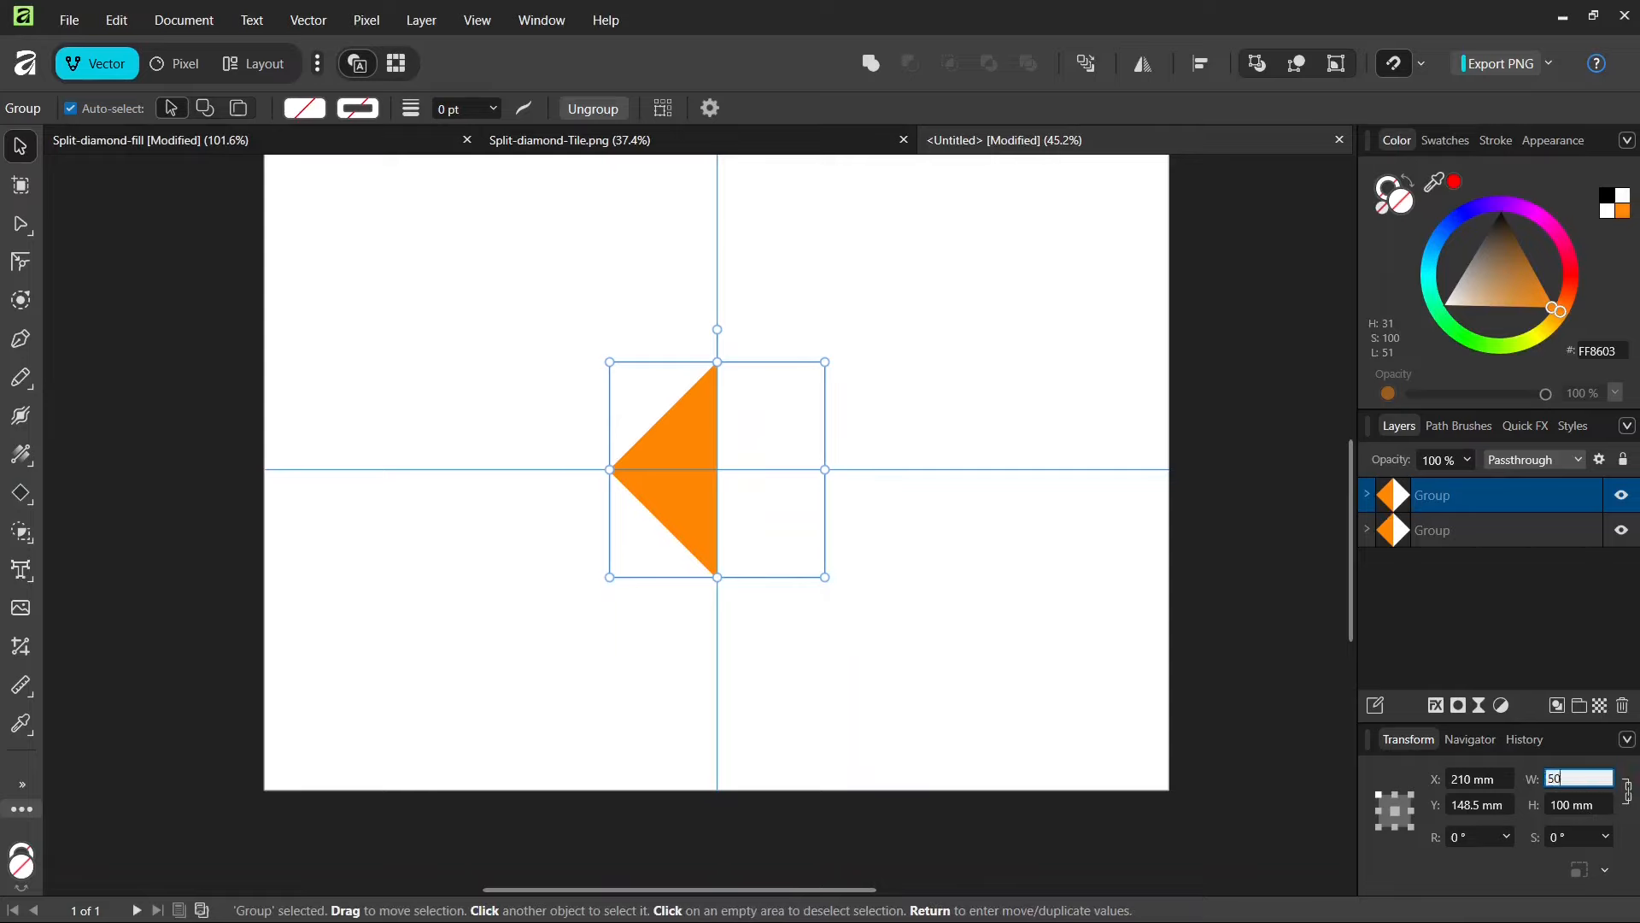
key("Return")
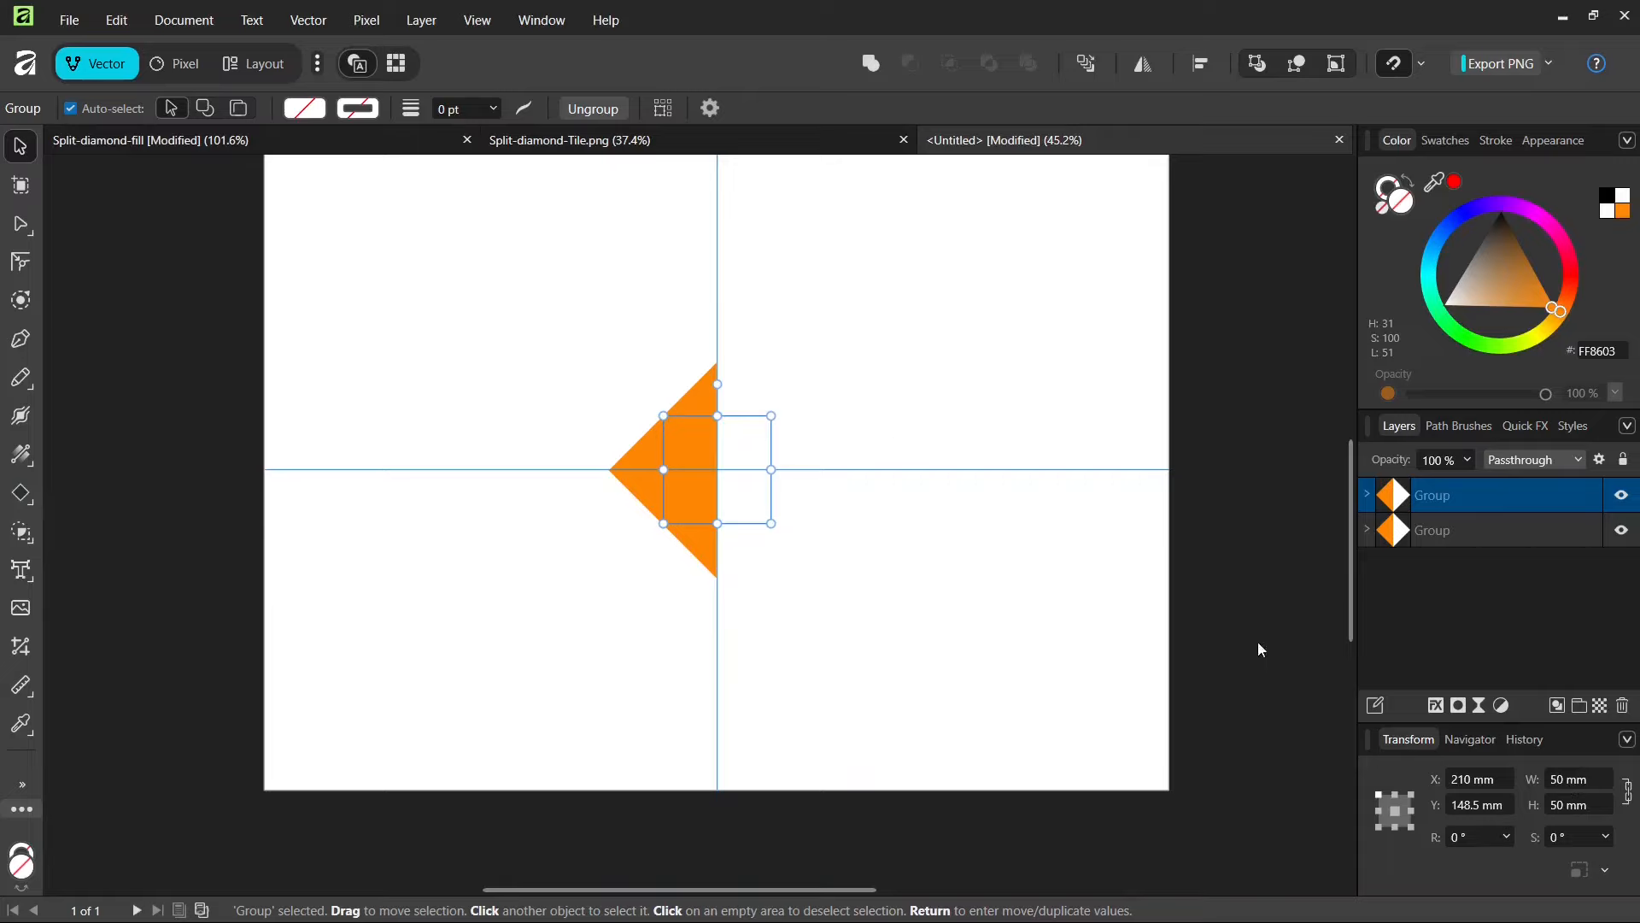
Flip the small inner diamond horizontally so its white half lies over the outer diamond's orange half.
left_click(1144, 64)
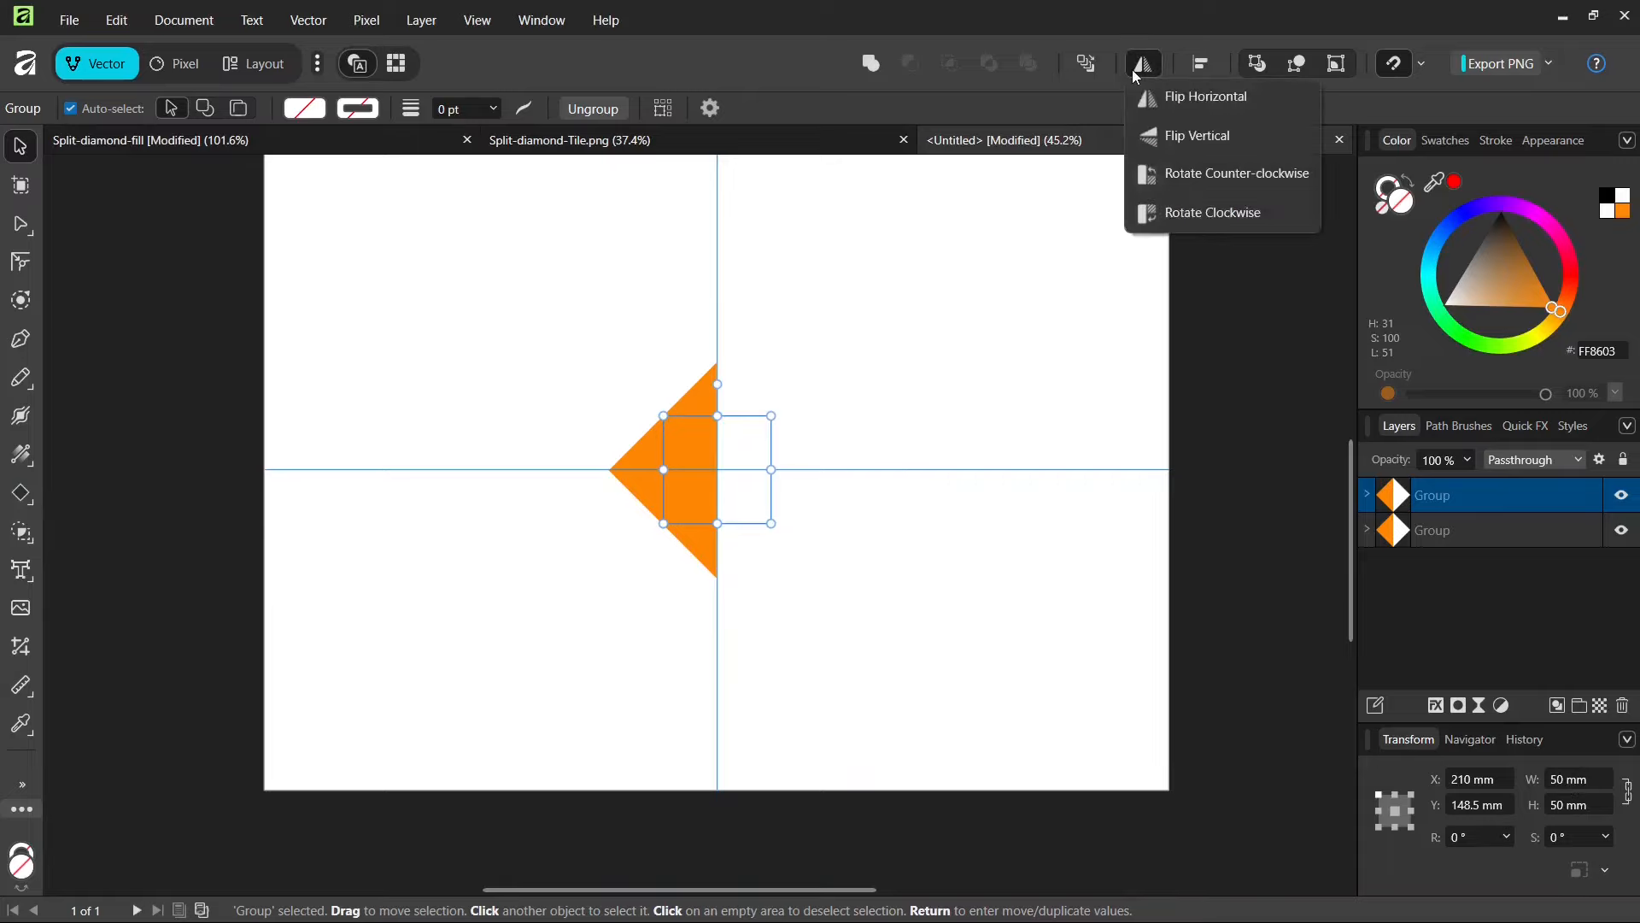
left_click(1177, 99)
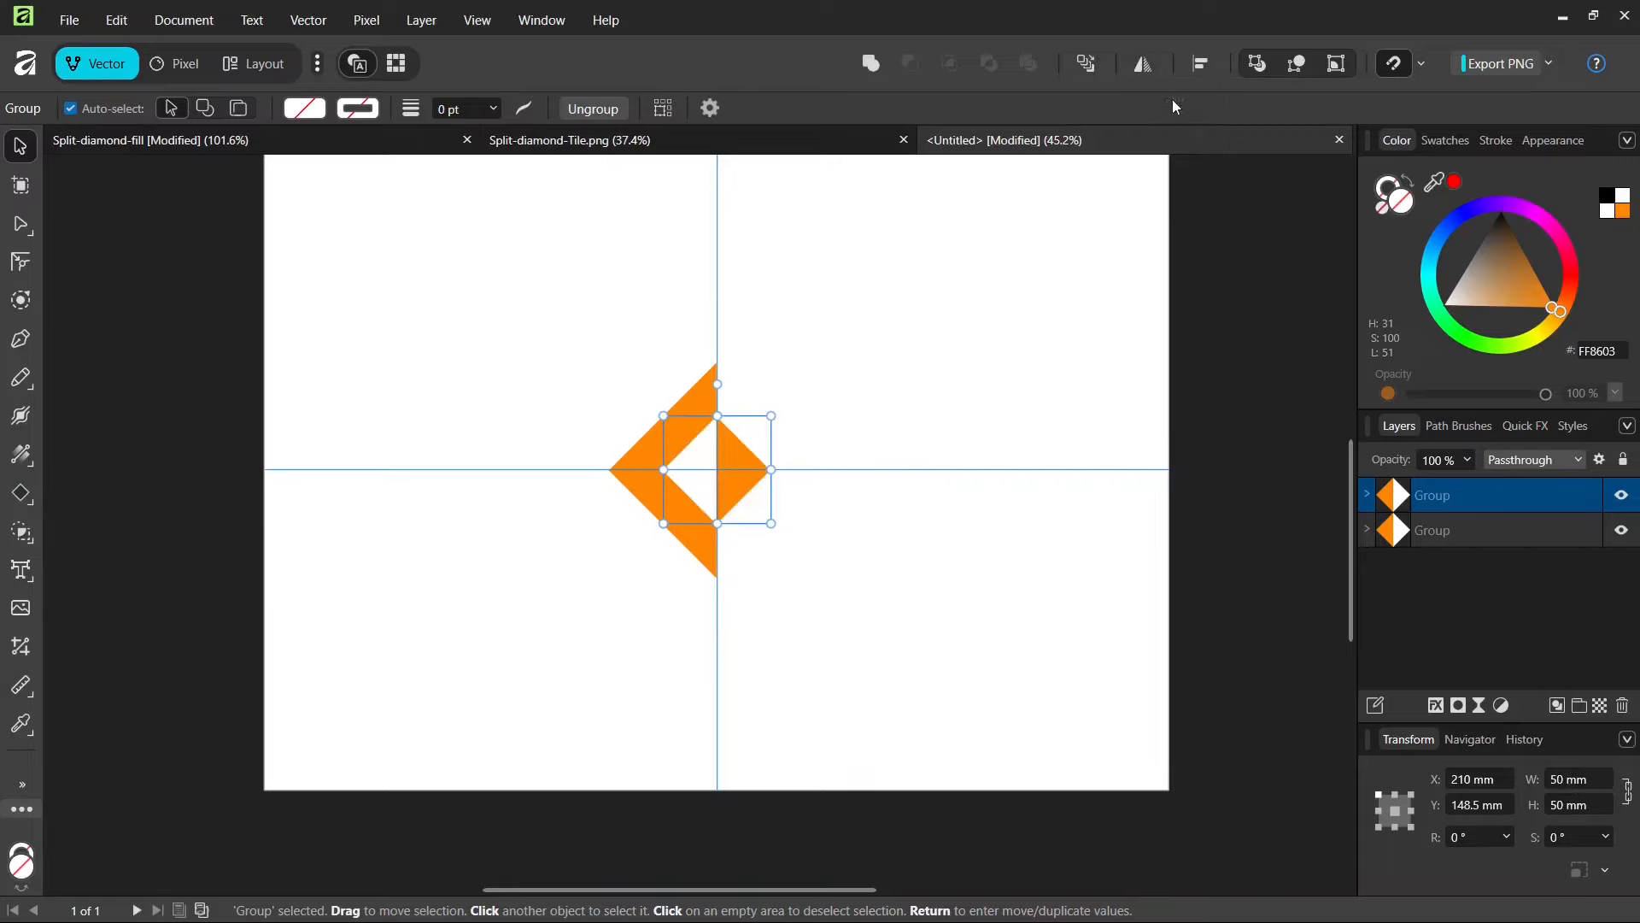
left_click(968, 288)
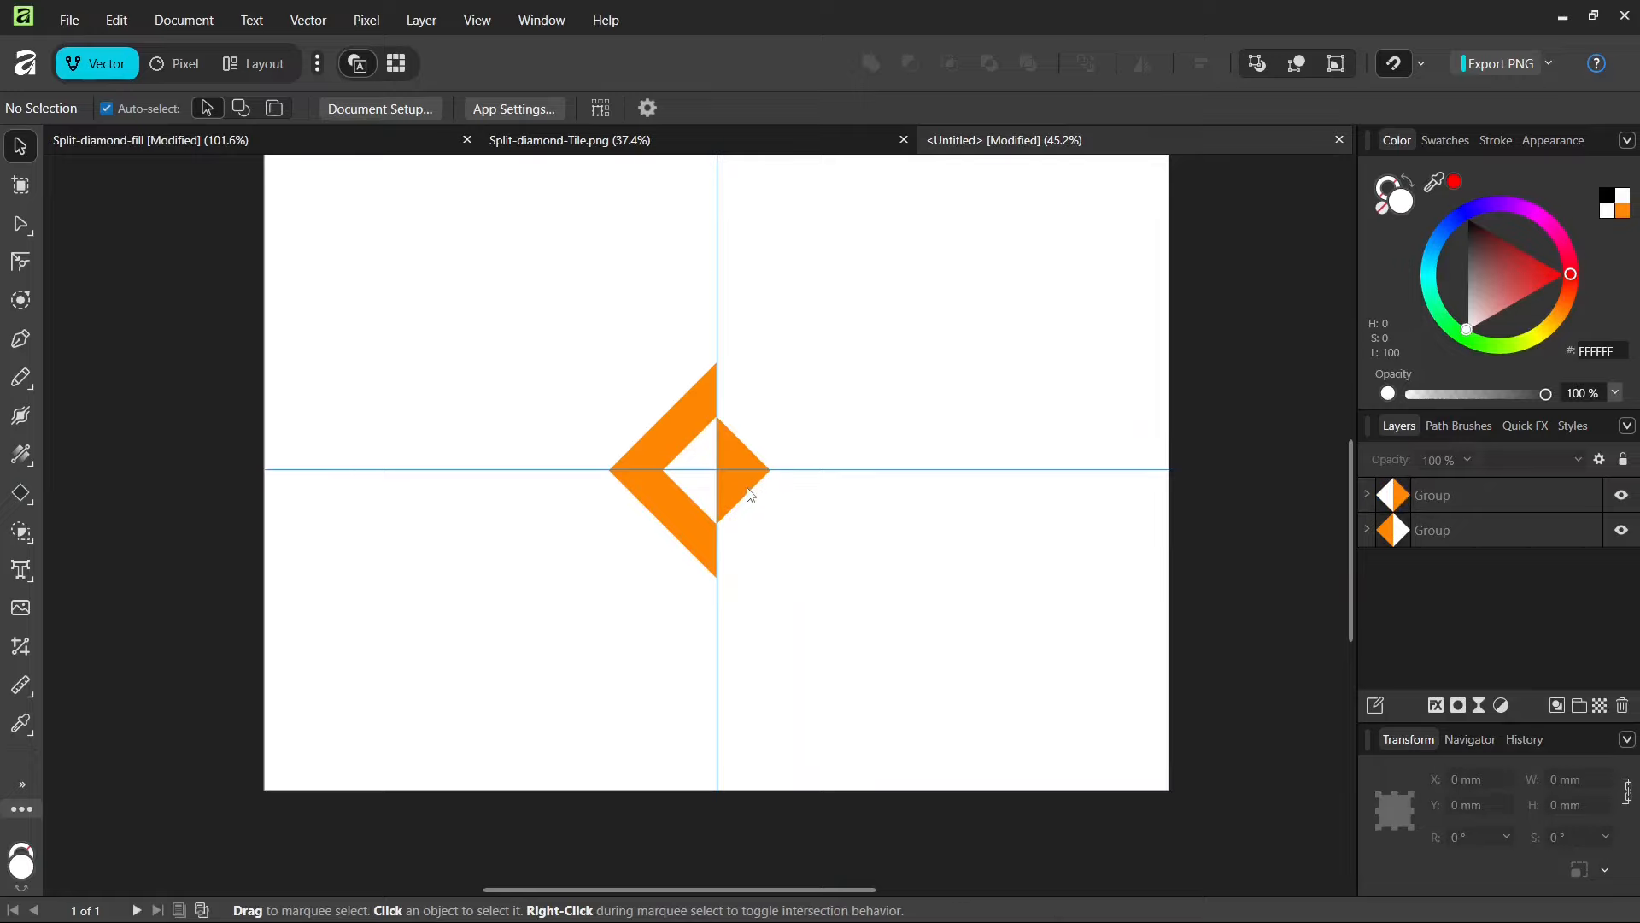
Group the outer diamond and the small inner diamond into one motif.
left_click_drag(946, 300, 534, 671)
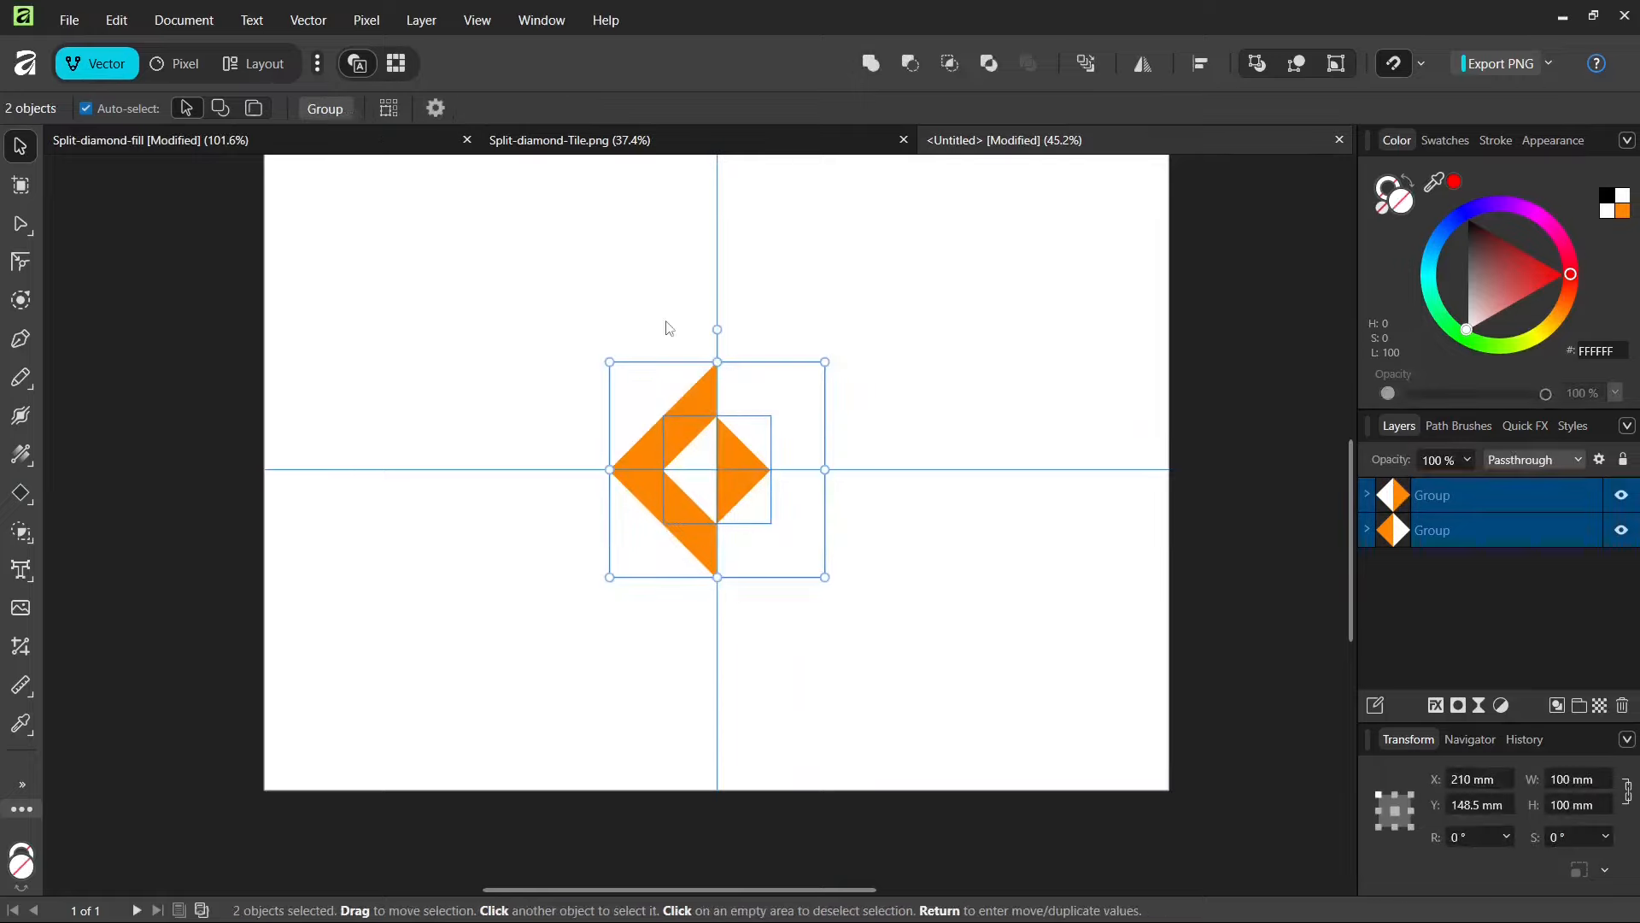
key("ctrl+g")
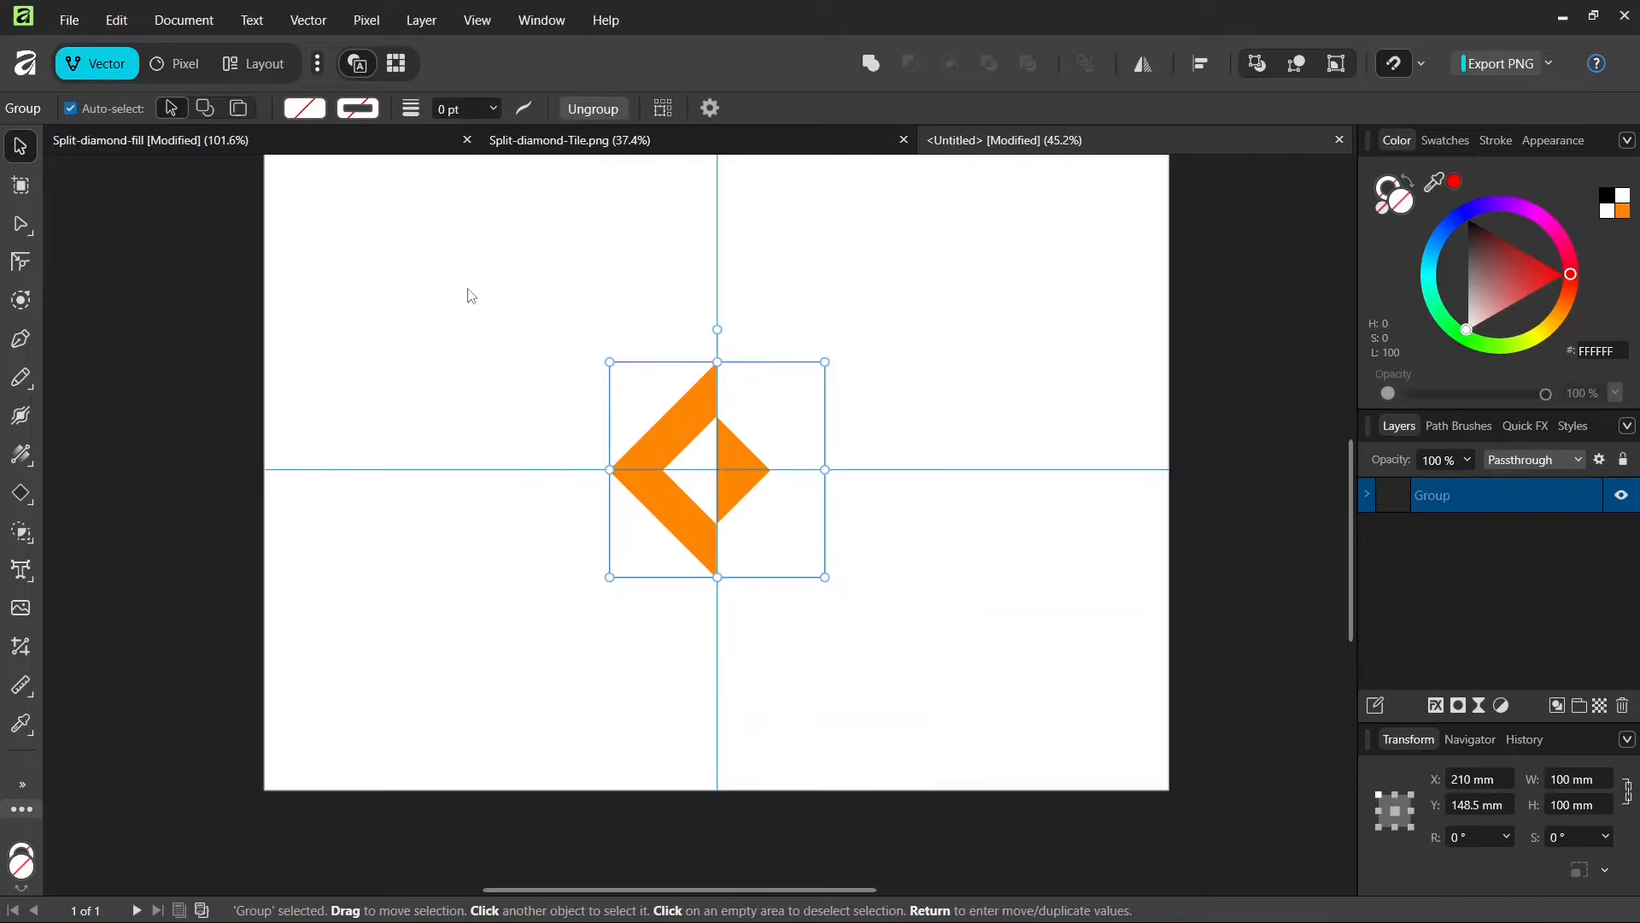
left_click(897, 718)
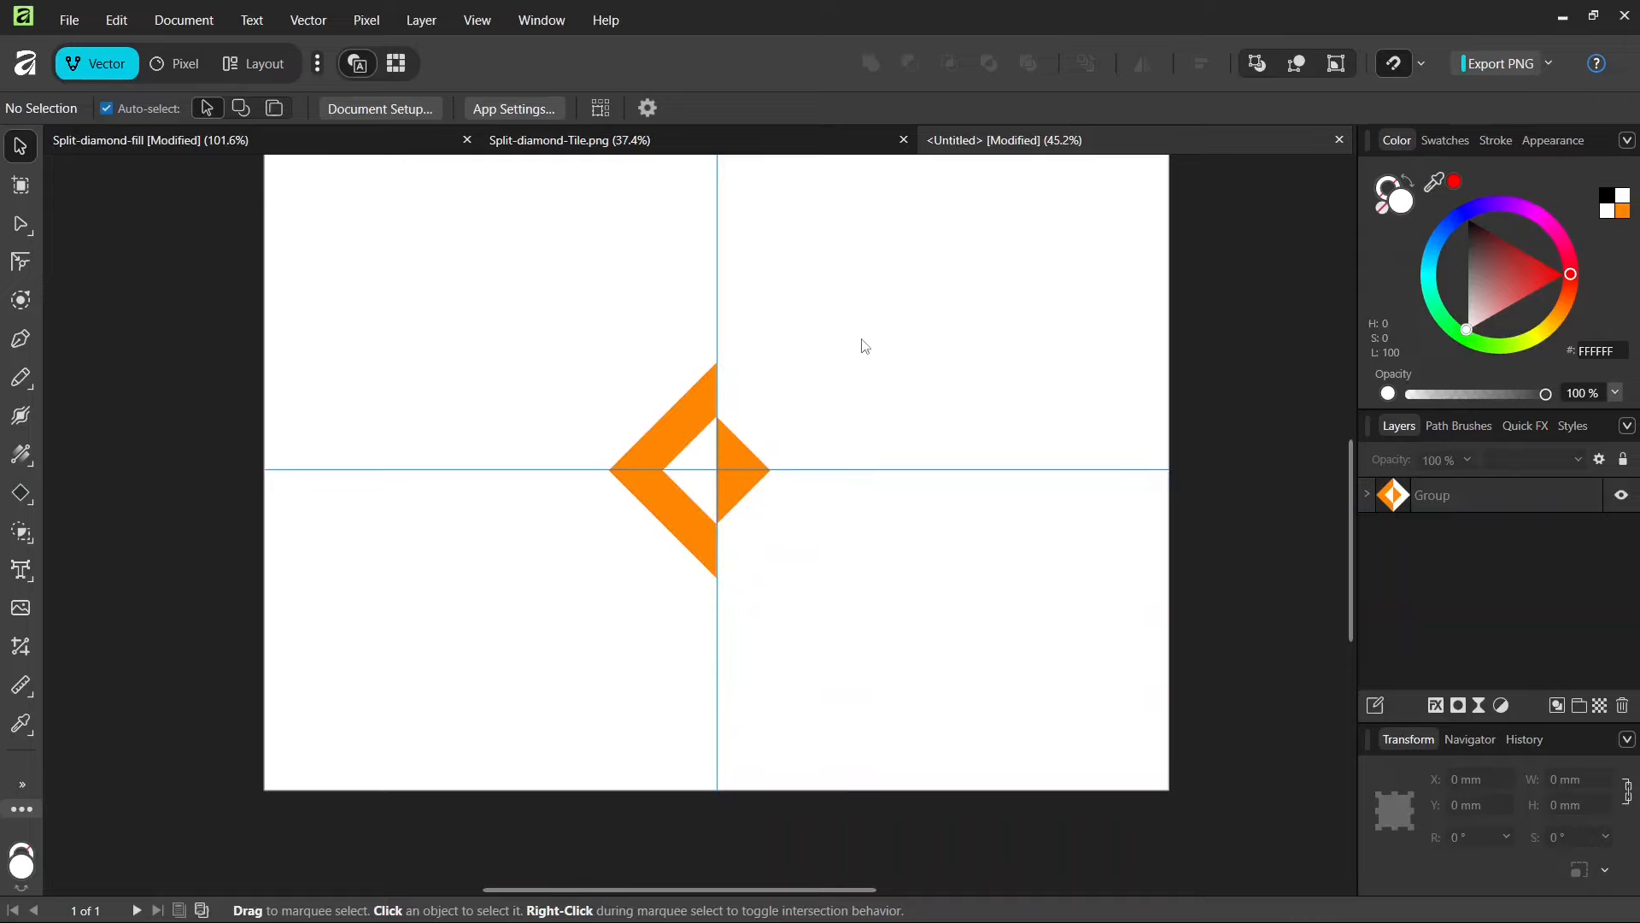
Duplicate the diamond motif and snap the copy's left corner to the original's top corner, centred at X 260 mm, Y 98.5 mm.
left_click_drag(460, 283, 908, 634)
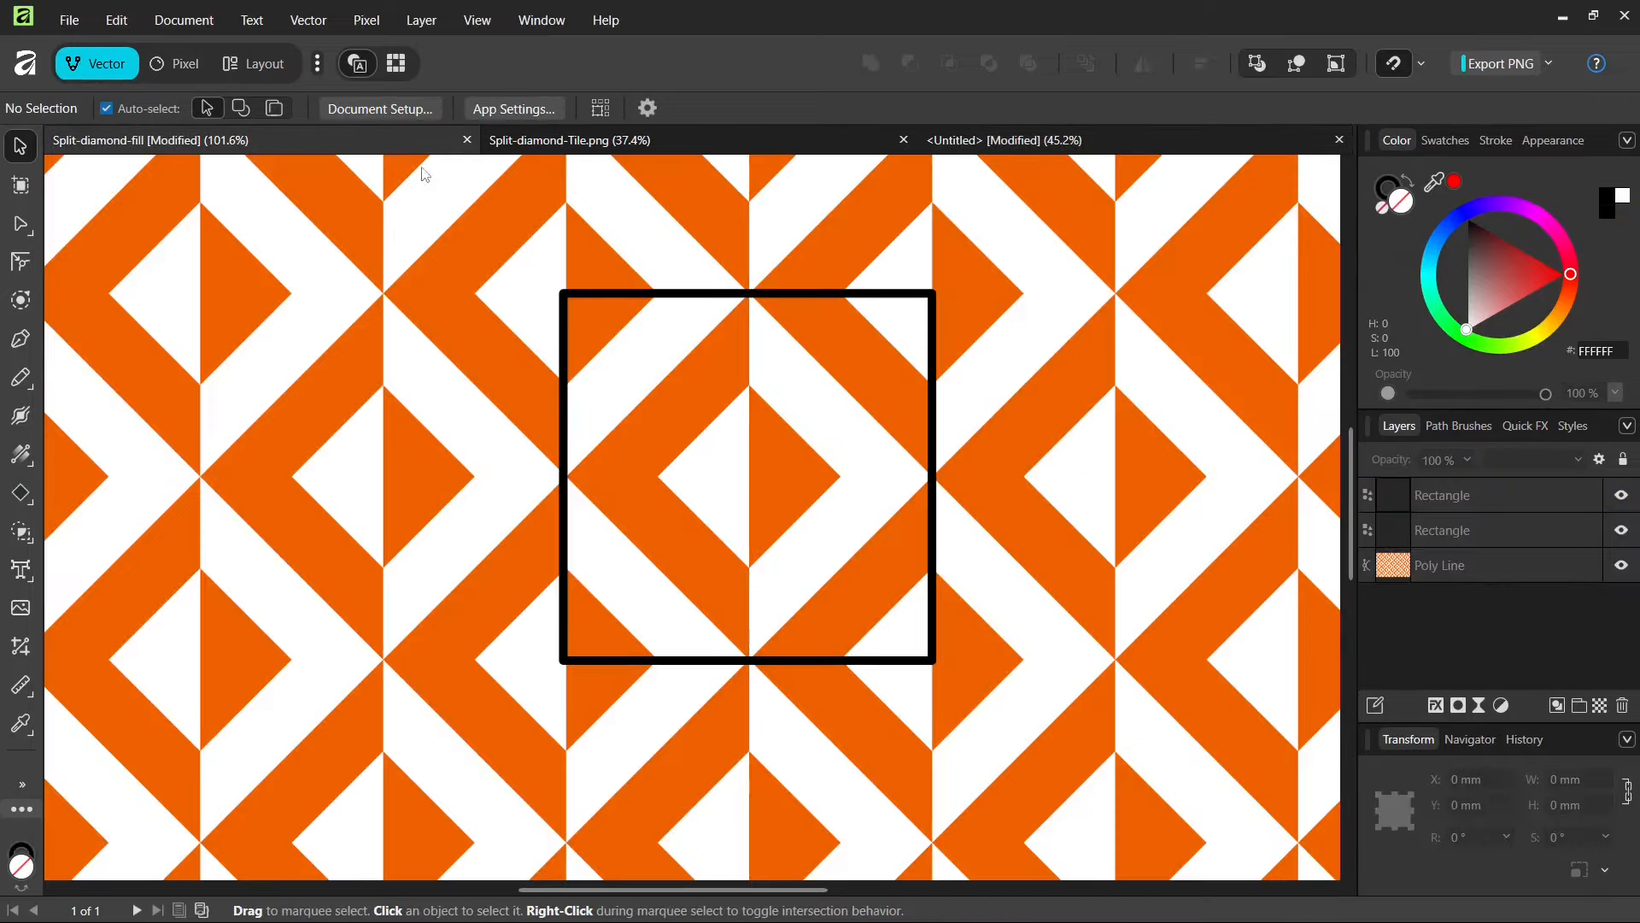
scroll(677, 378, "down", 5)
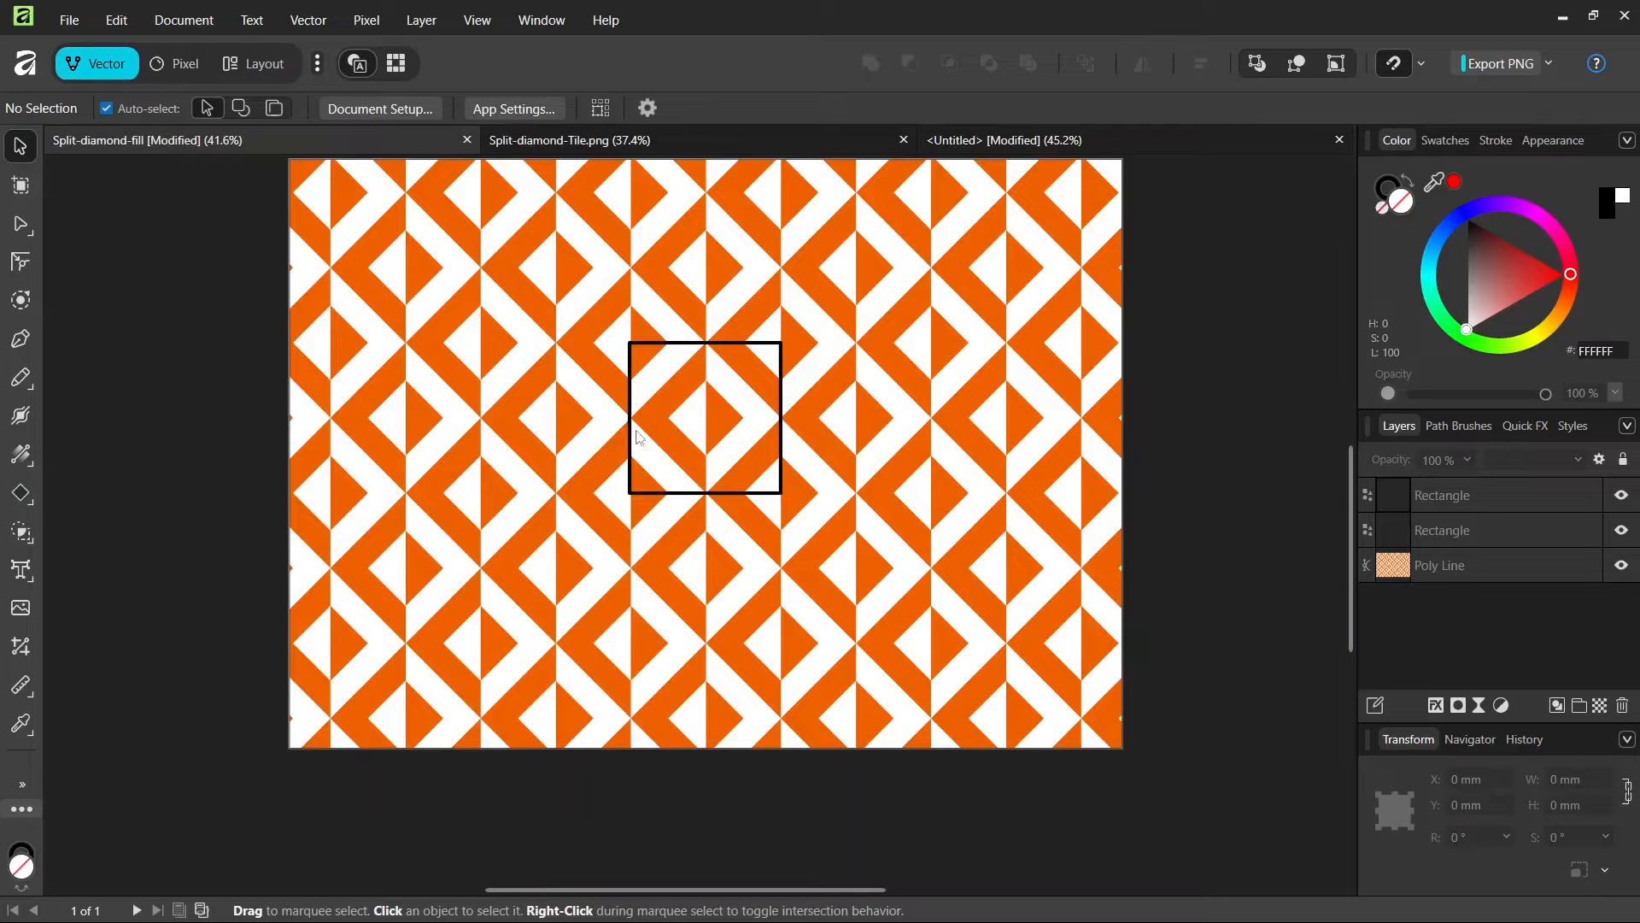
left_click(1008, 141)
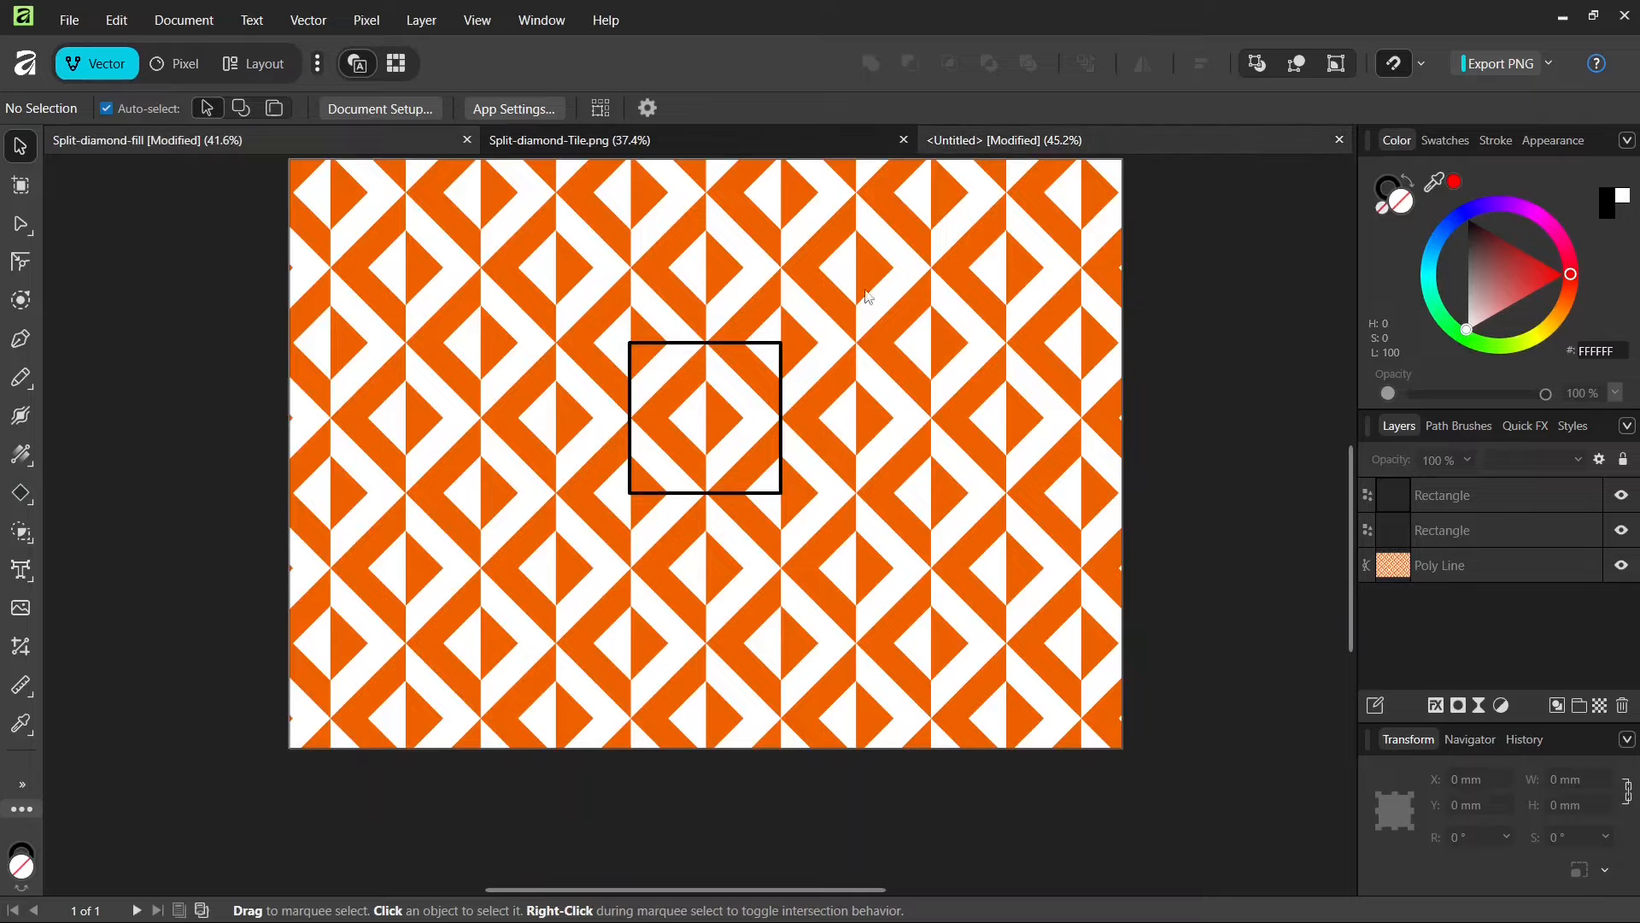
key("ctrl+j")
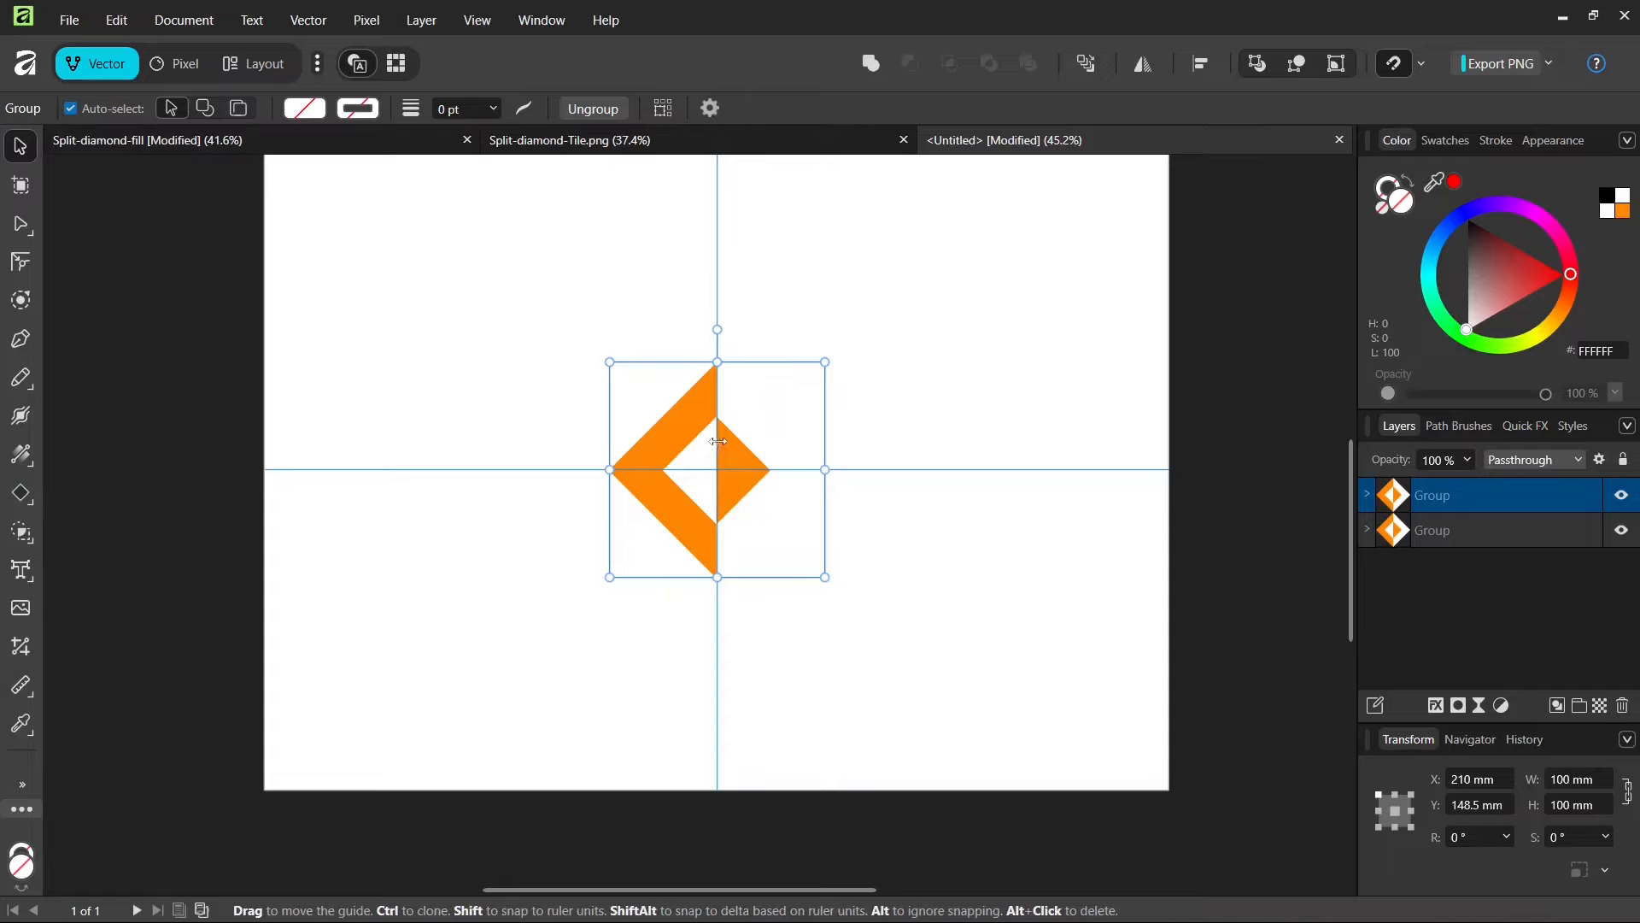
left_click_drag(751, 442, 860, 336)
scroll(875, 323, "up", 1)
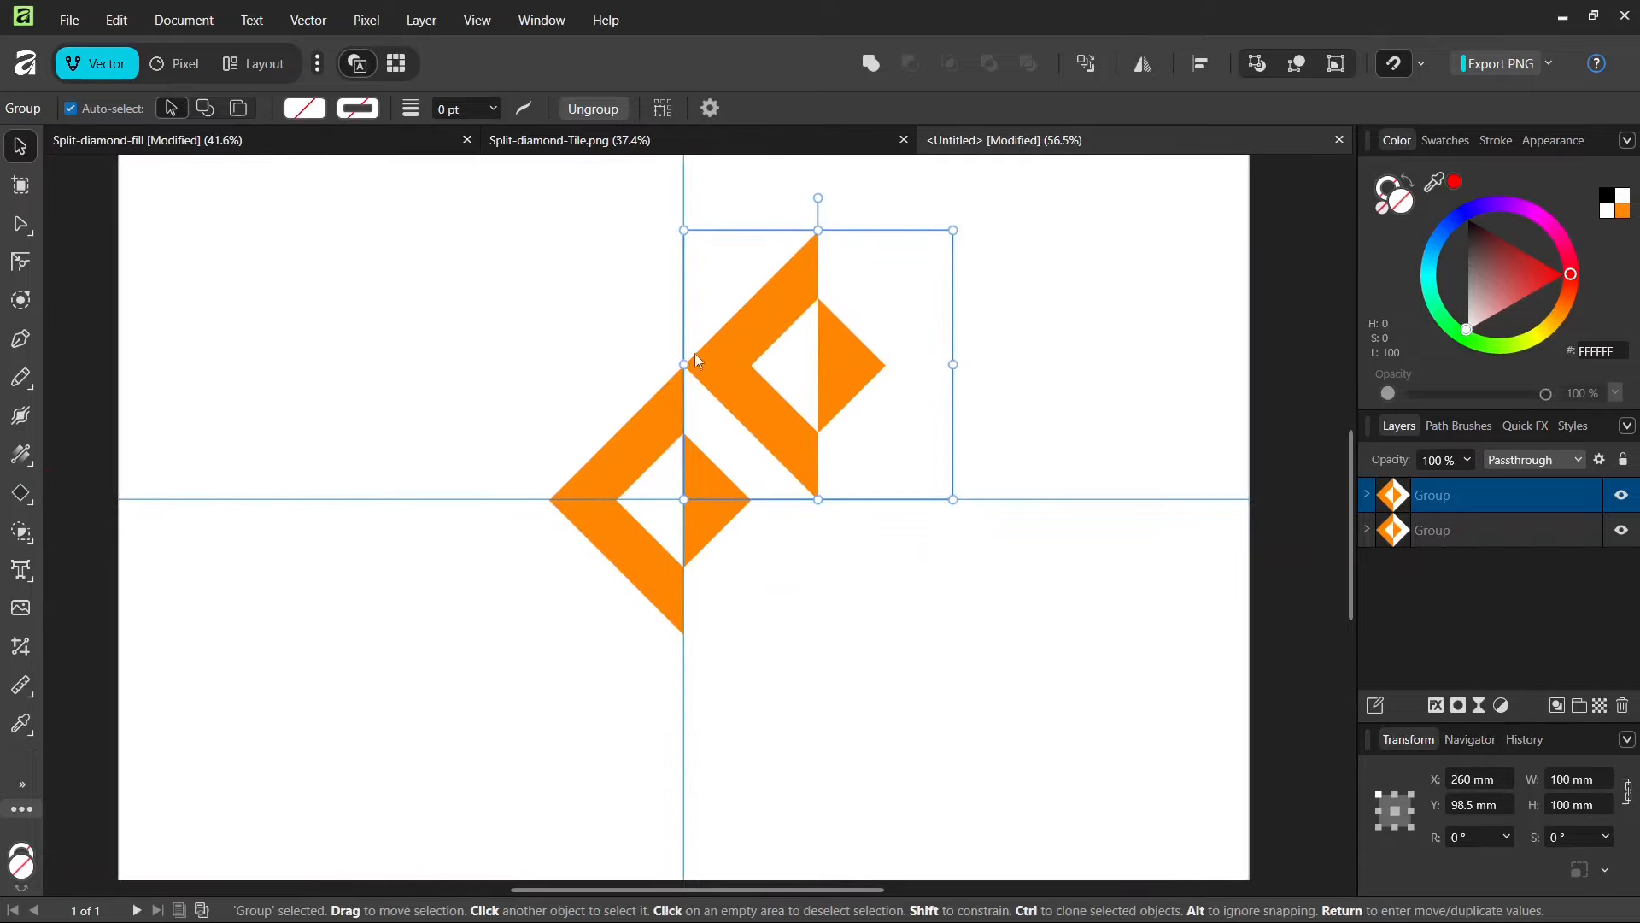
scroll(827, 549, "down", 3)
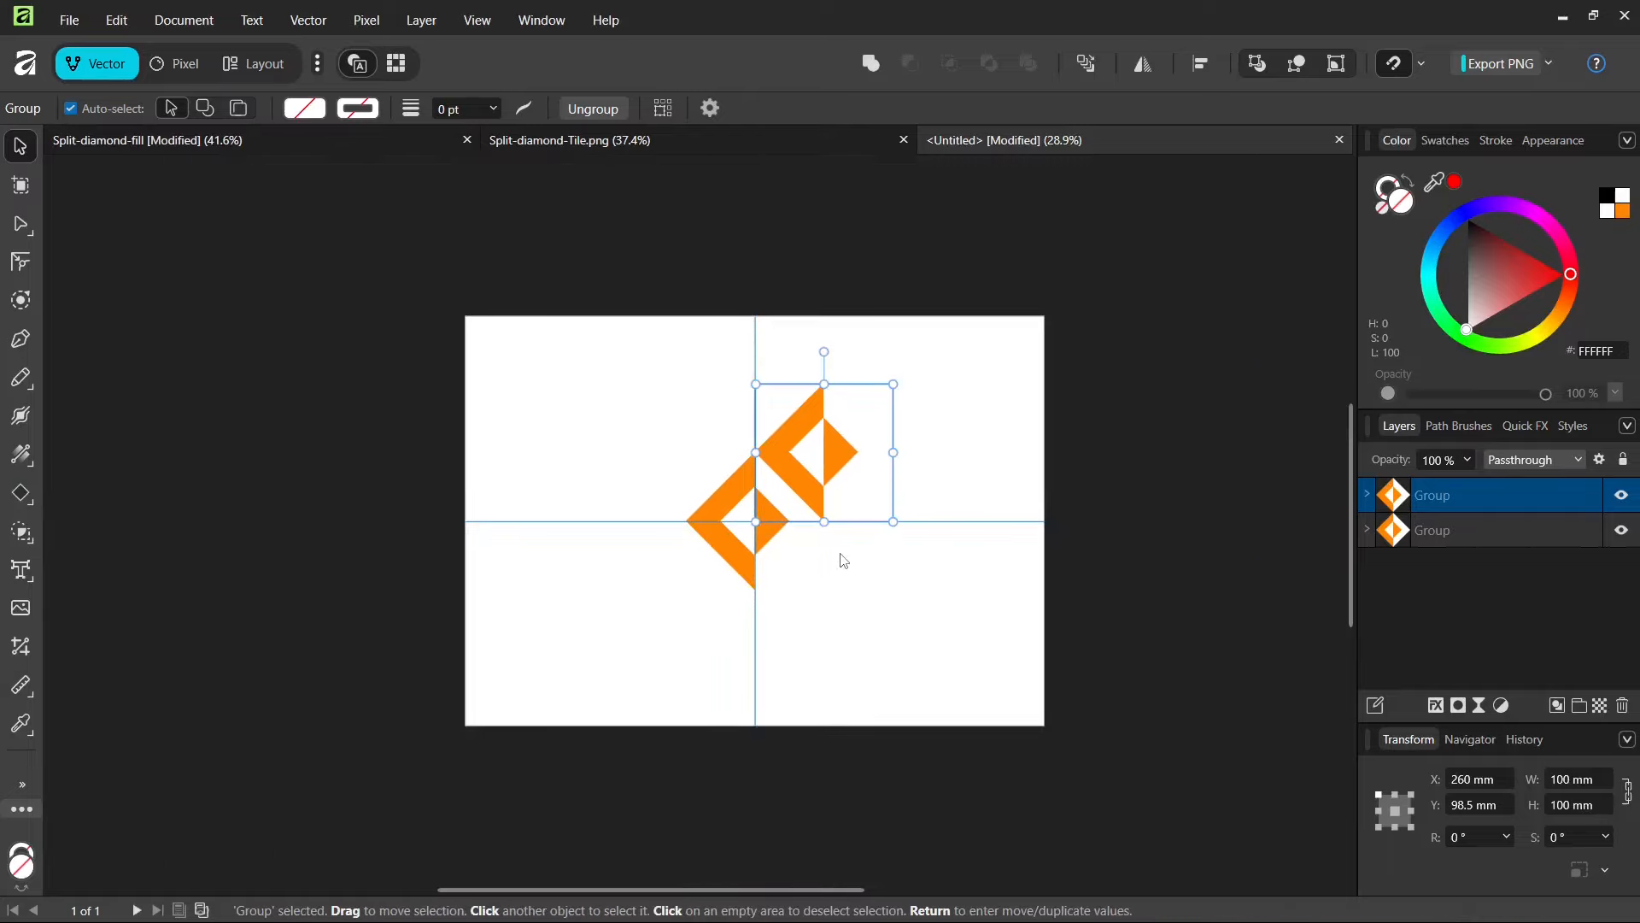
Duplicate the upper-right motif and place the copy to the upper left of the central motif, centred at X 160 mm, Y 98.5 mm.
key("ctrl+j")
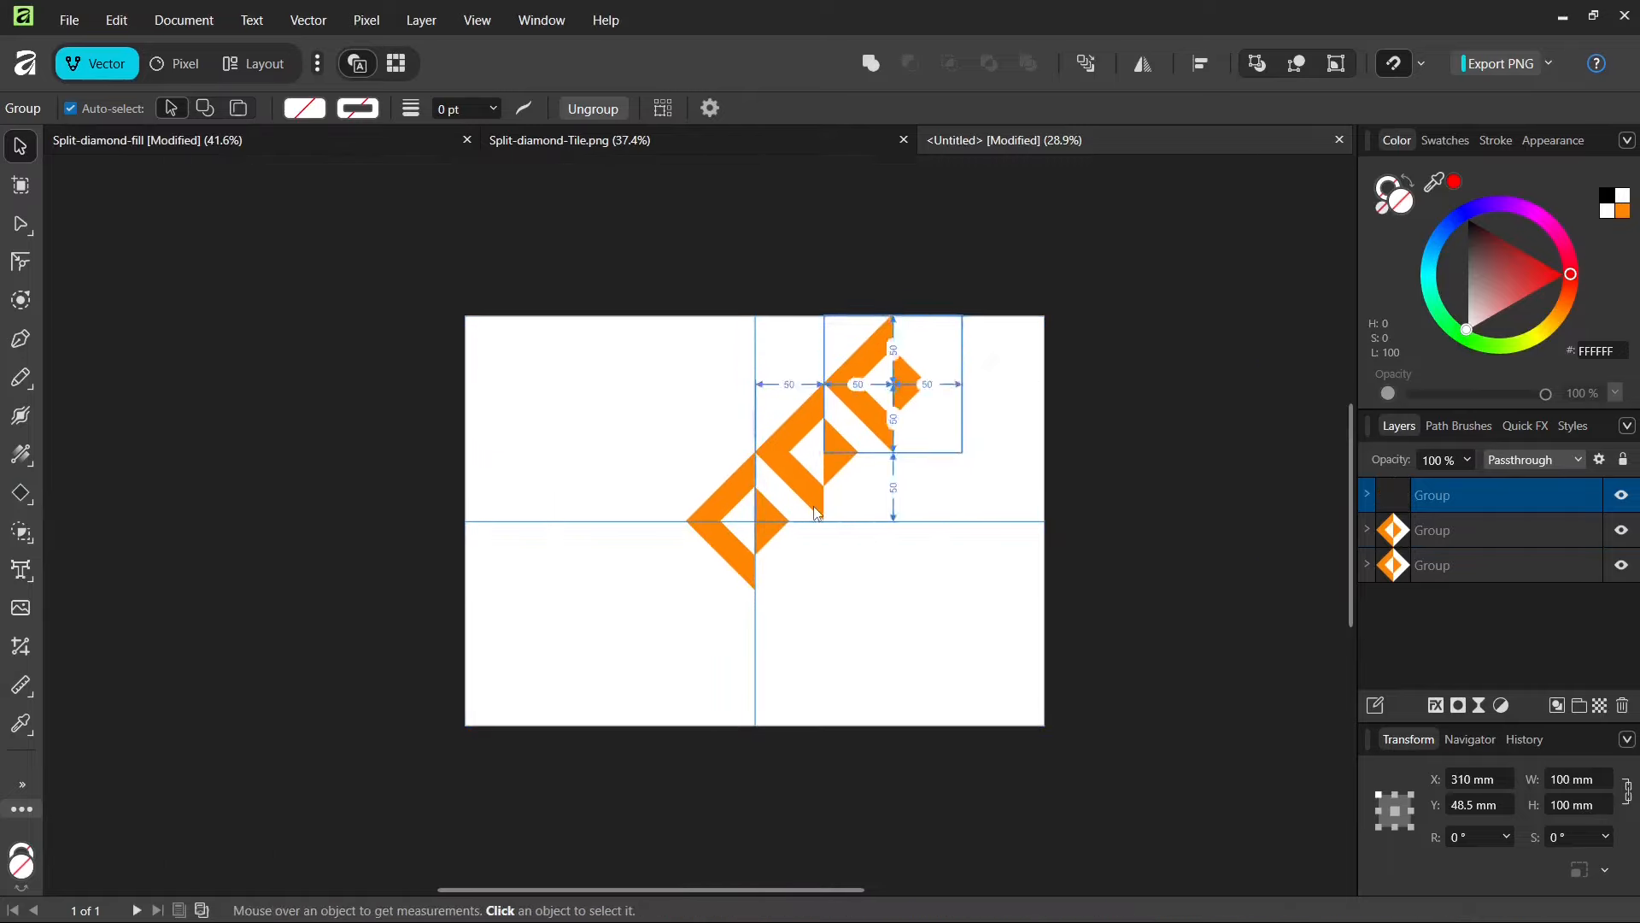
scroll(812, 504, "up", 2)
left_click_drag(931, 355, 619, 449)
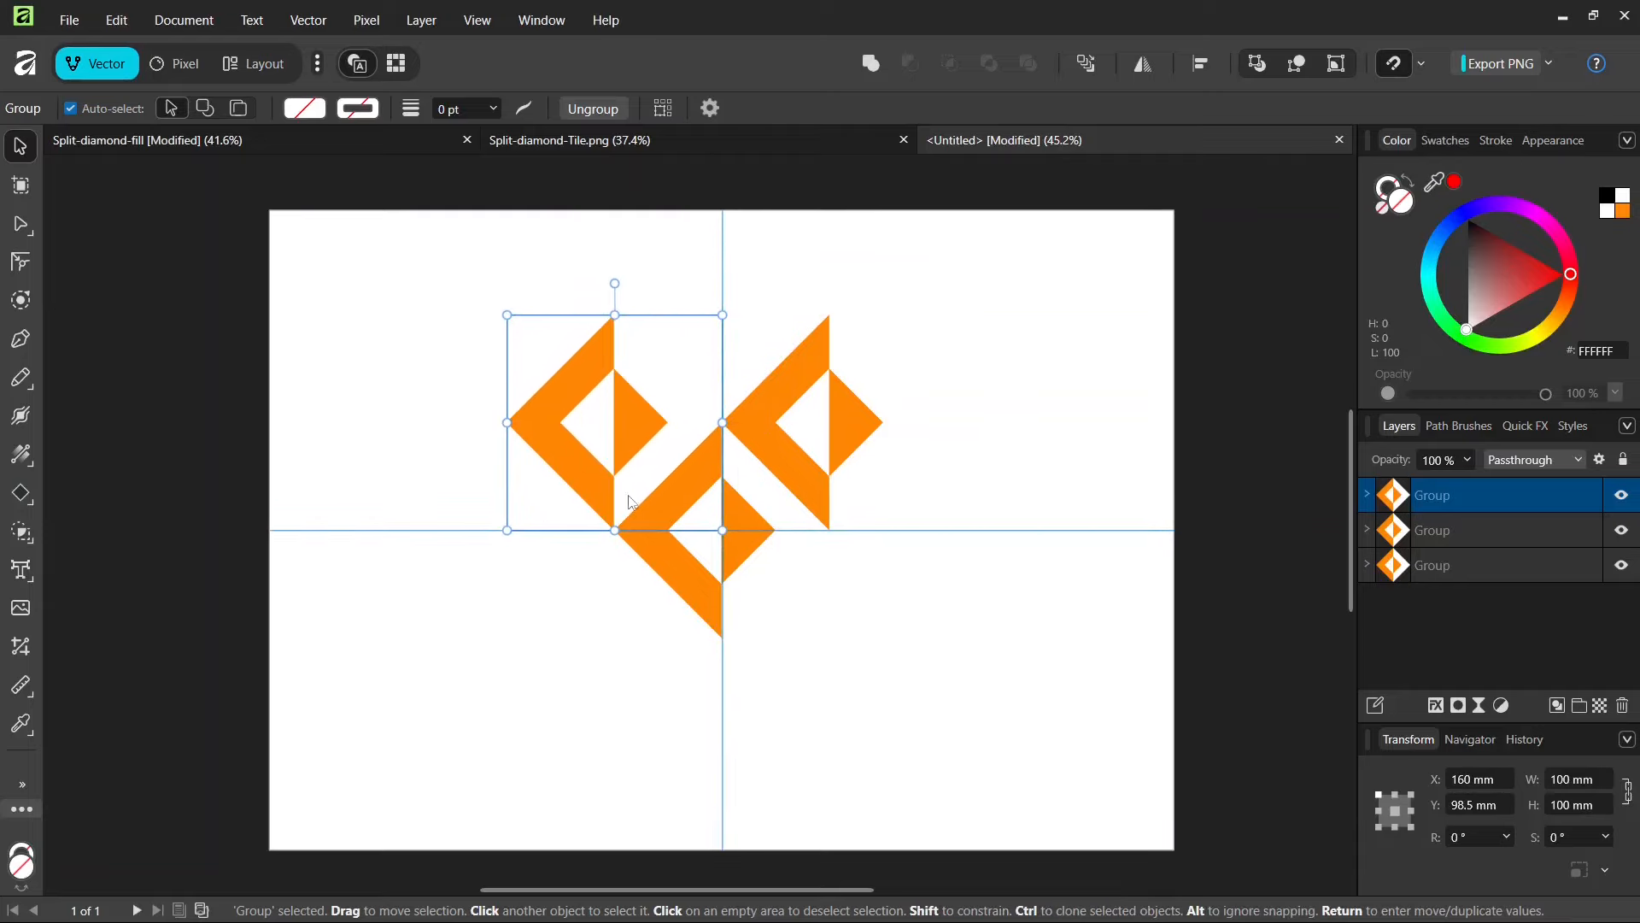
Duplicate the two upper motifs together and place the copies directly beneath them, centred at Y 198.5 mm.
left_click(820, 415, "shift")
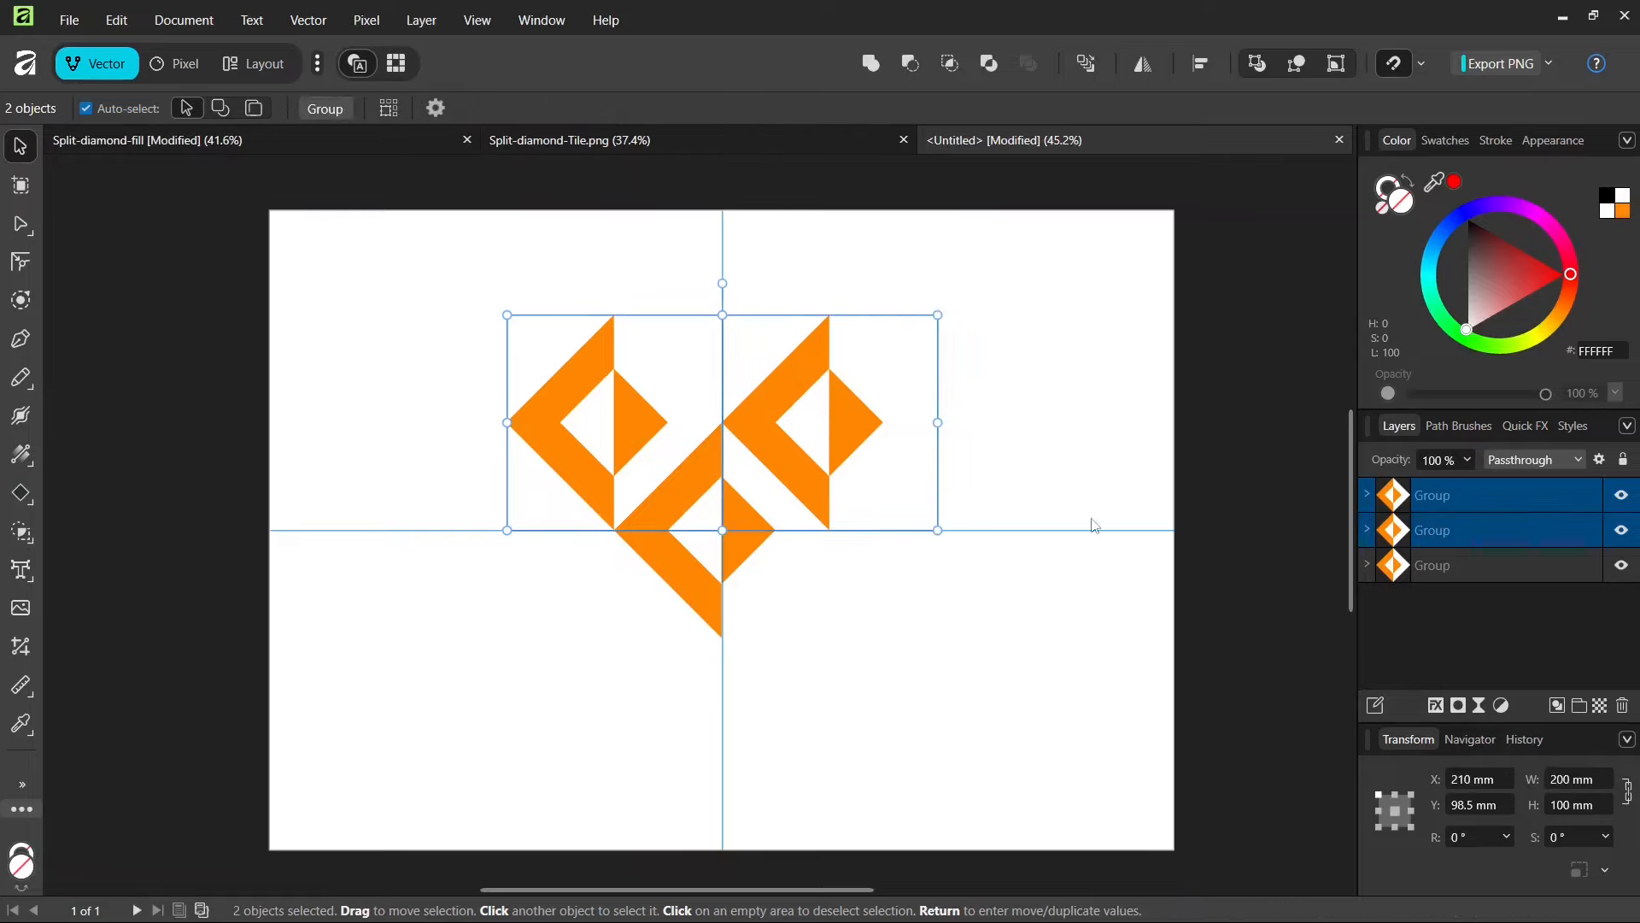
key("ctrl+j")
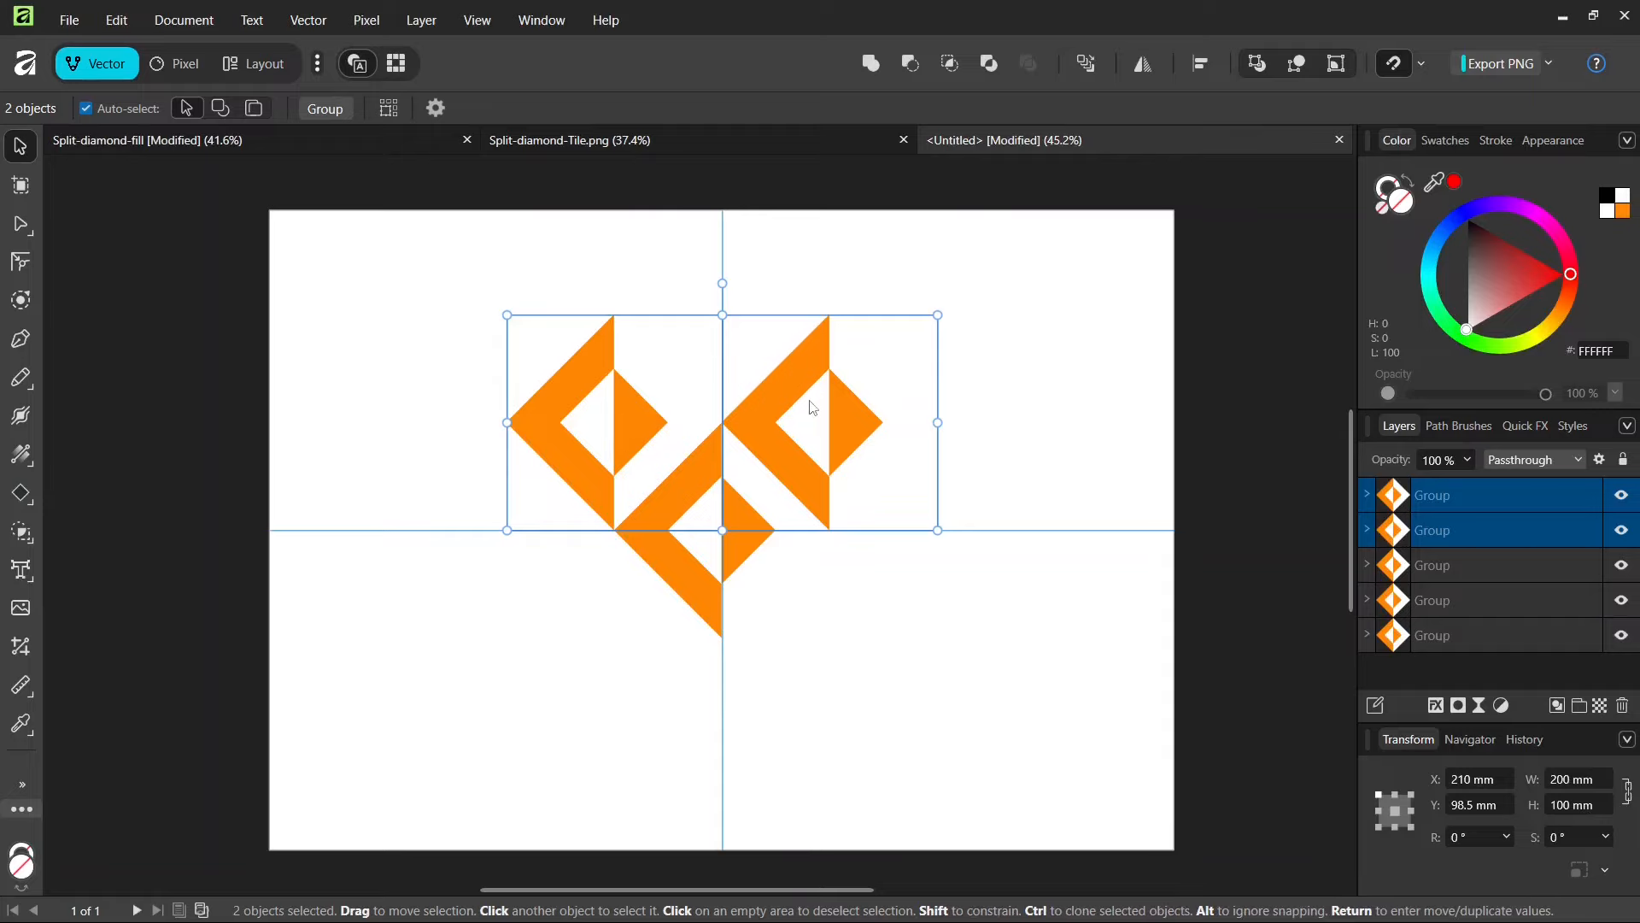
left_click_drag(832, 402, 827, 618)
scroll(827, 618, "down", 2)
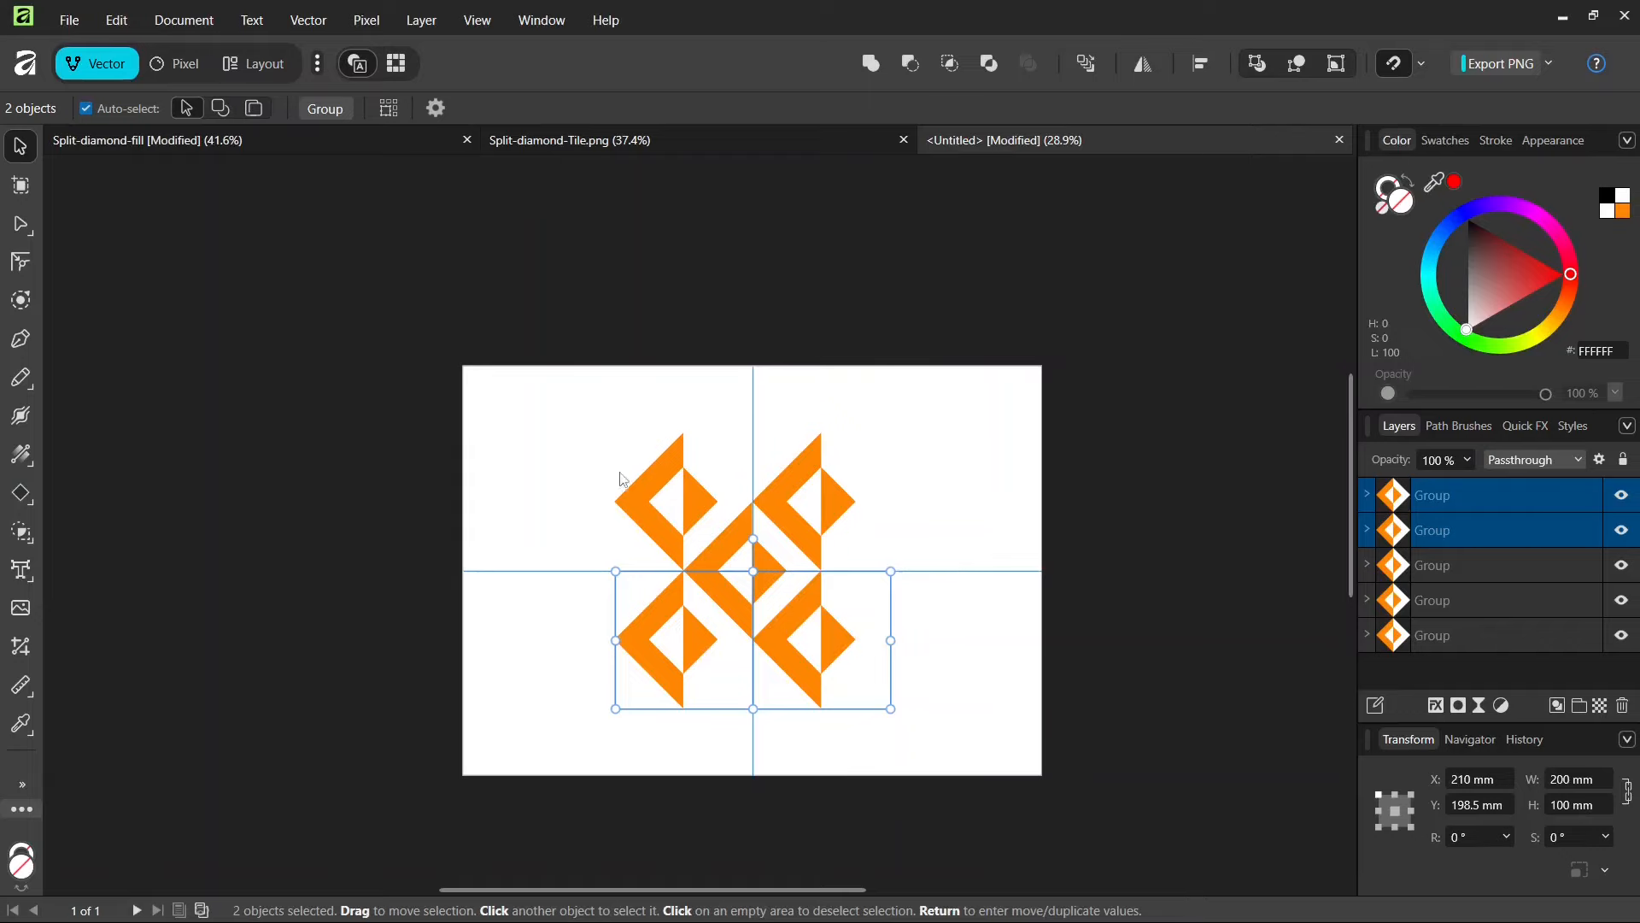
left_click(941, 683)
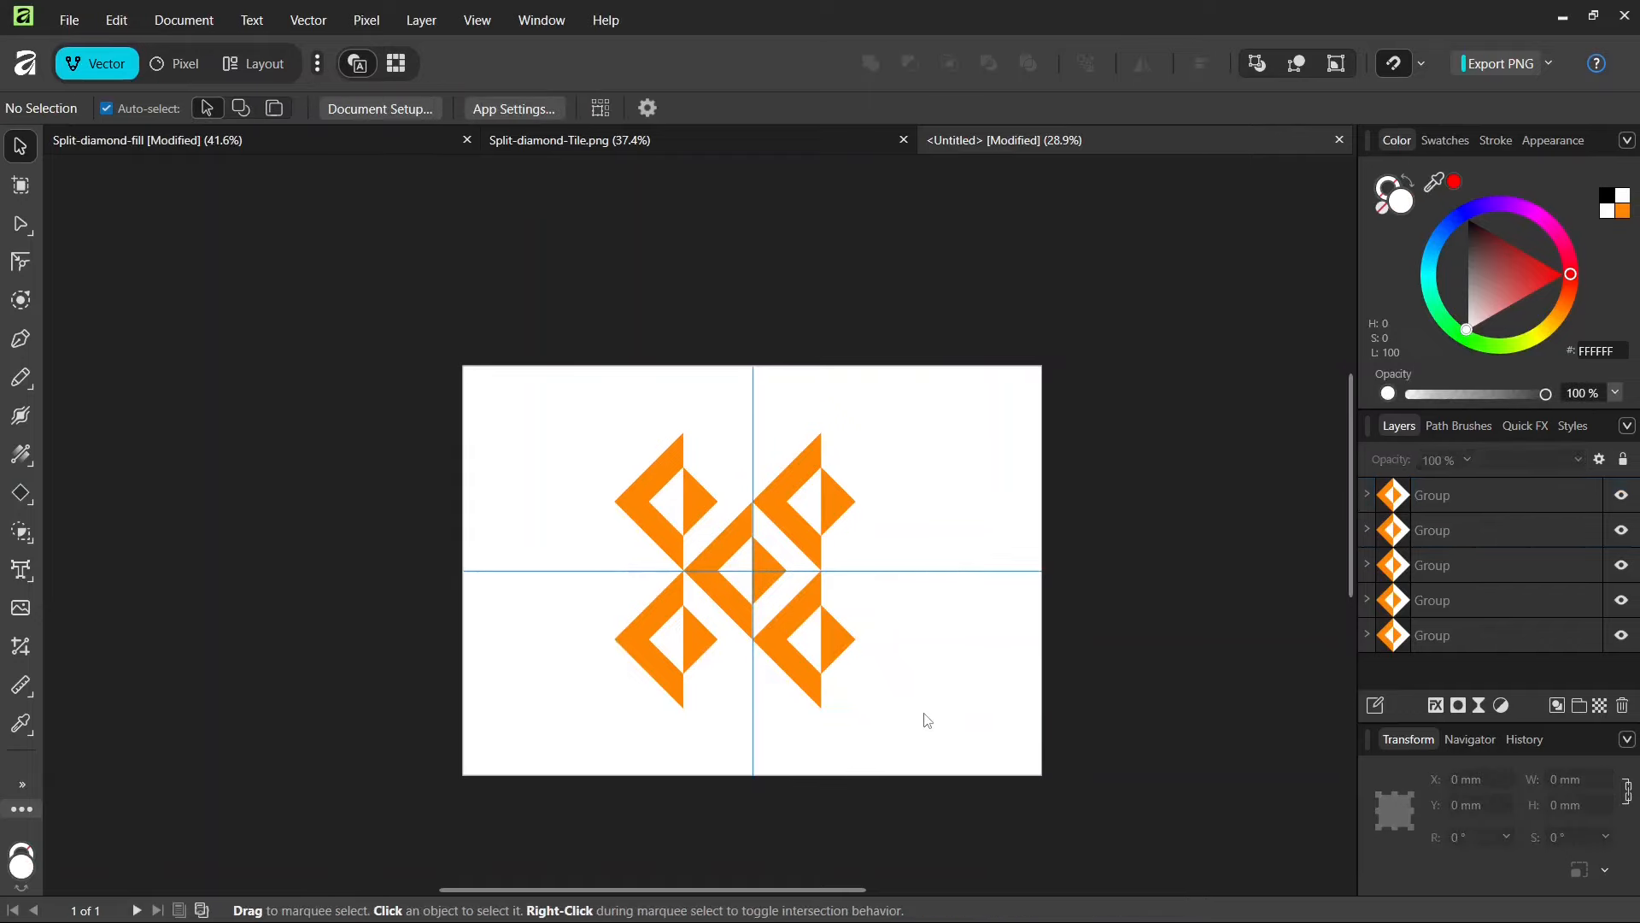
Draw a 100 × 100 mm rectangle without fill from the centre of the upper-left motif to the centre of the lower-right motif.
scroll(918, 732, "up", 1)
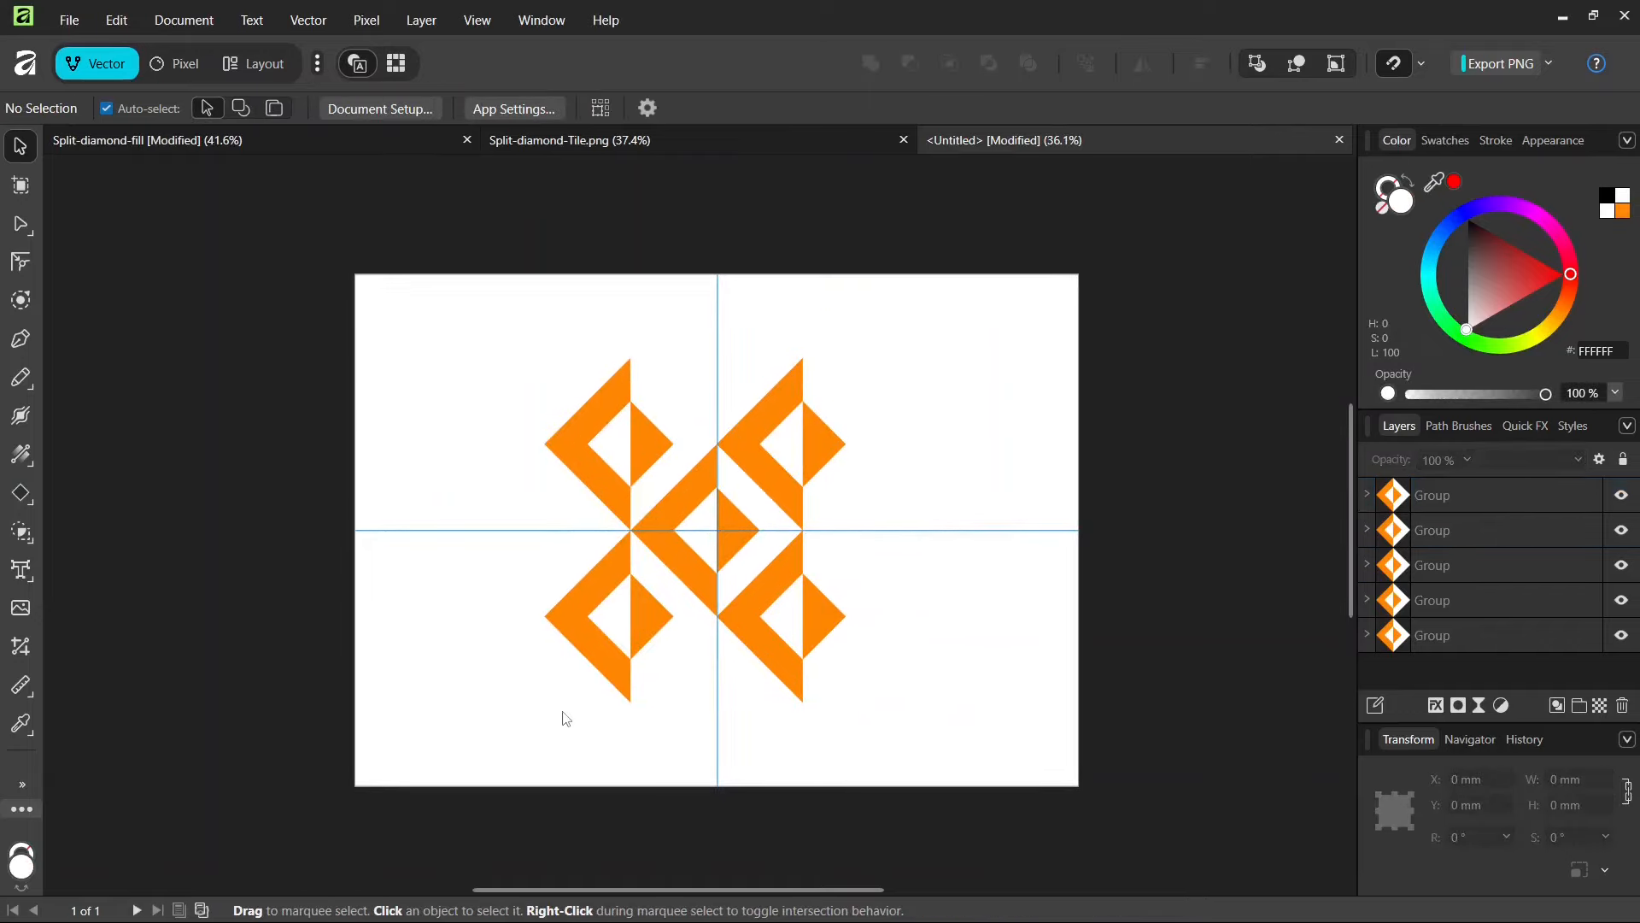
left_click_drag(586, 890, 577, 890)
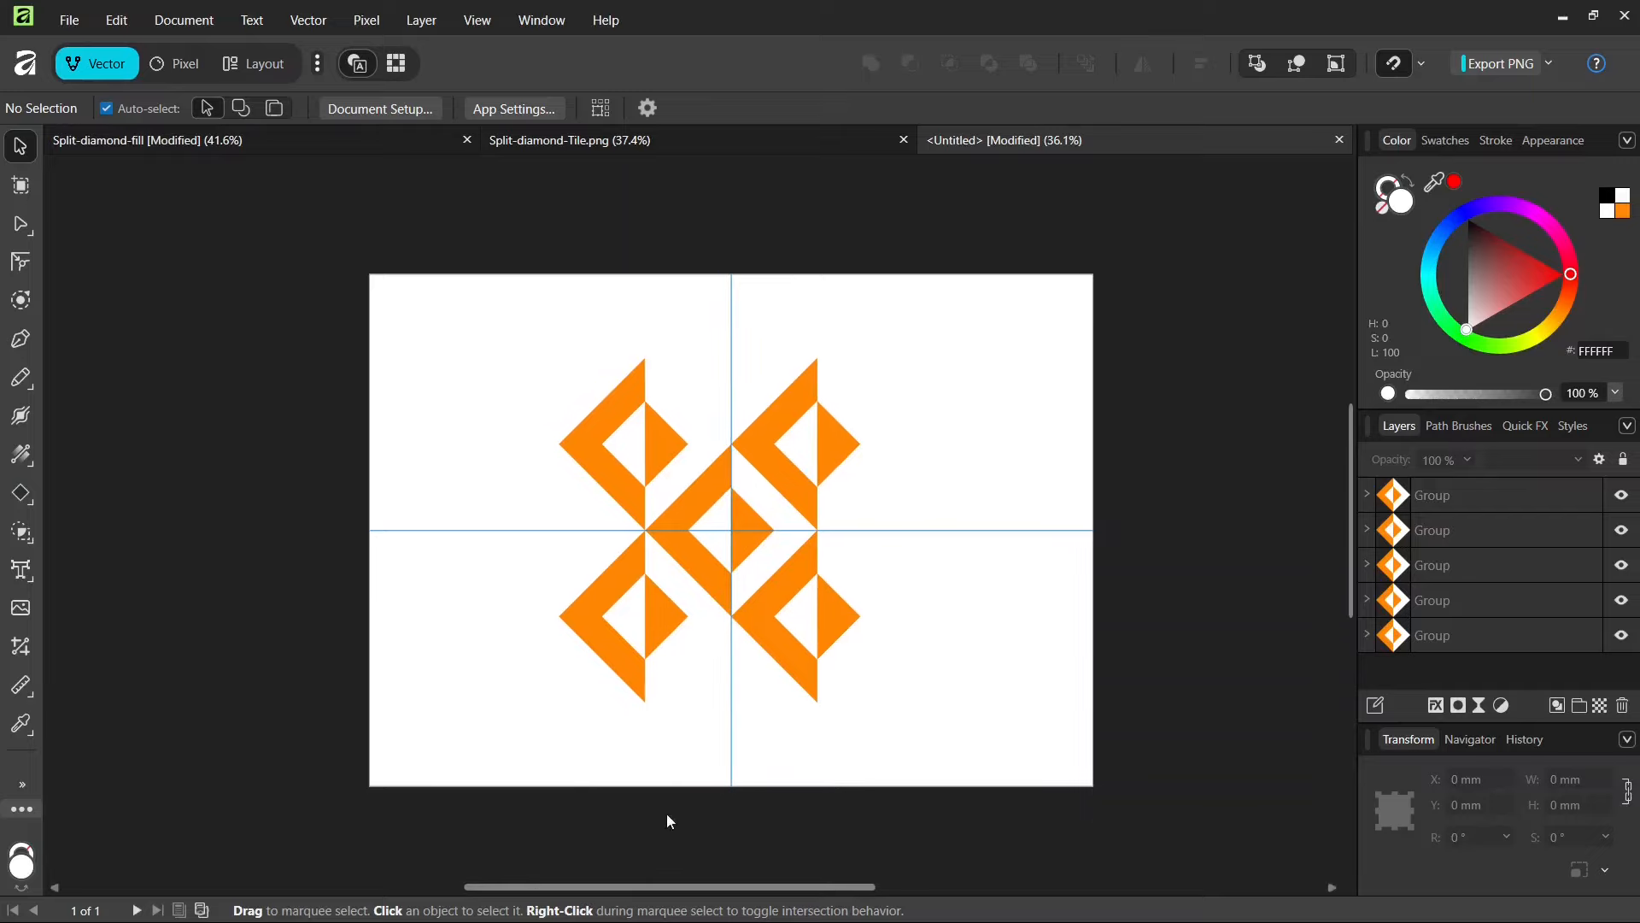
scroll(746, 765, "up", 1)
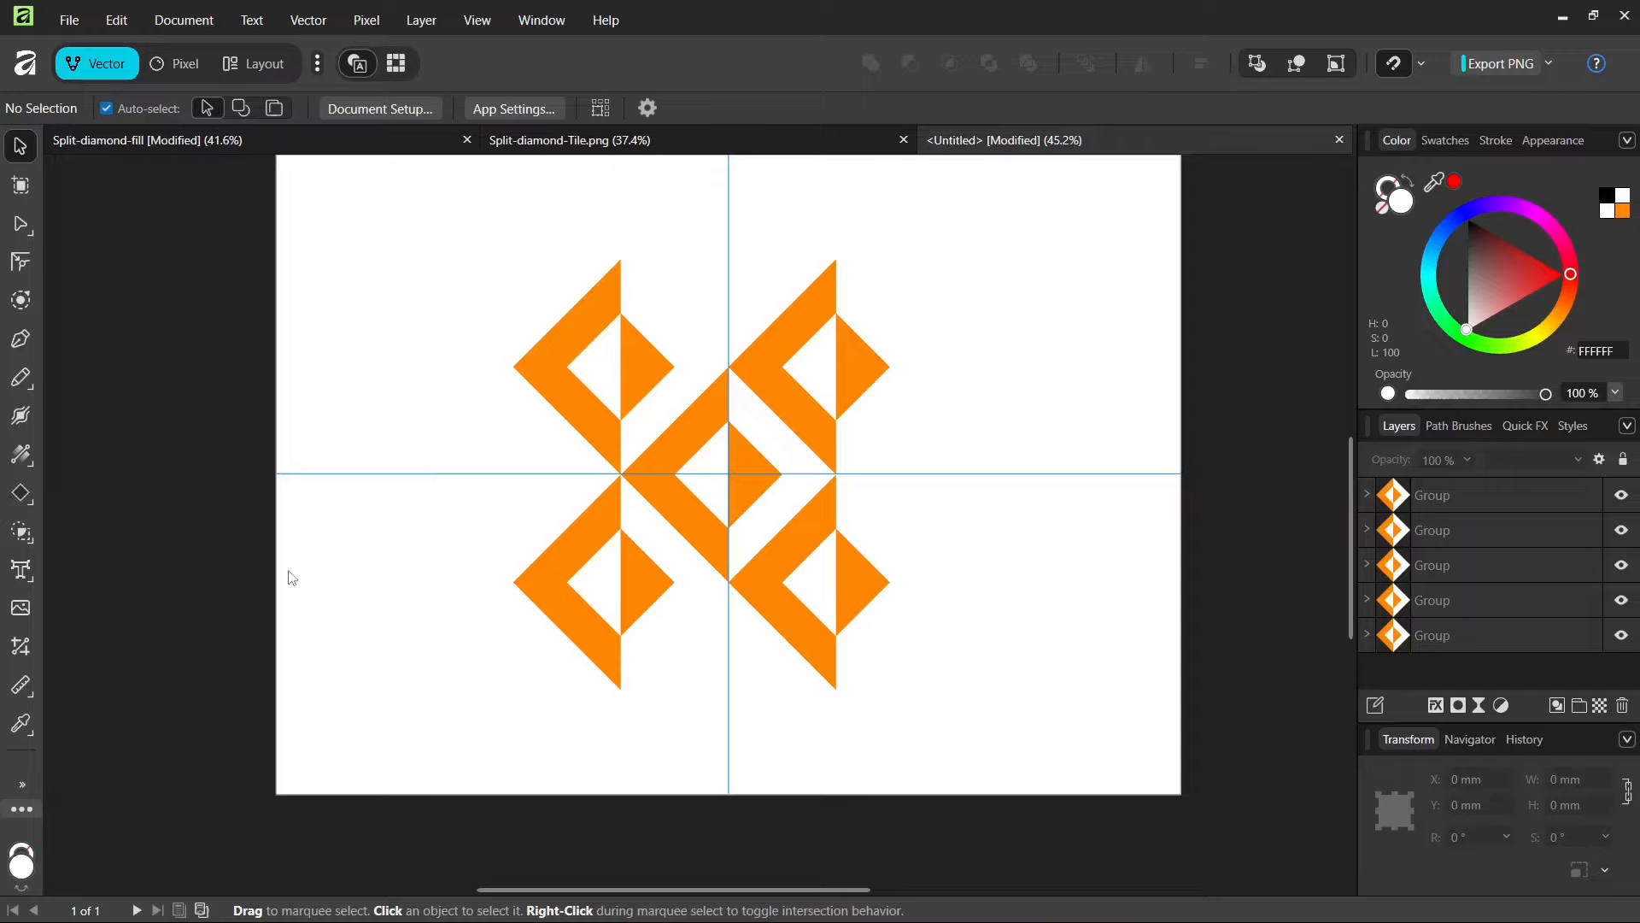
left_click(29, 508)
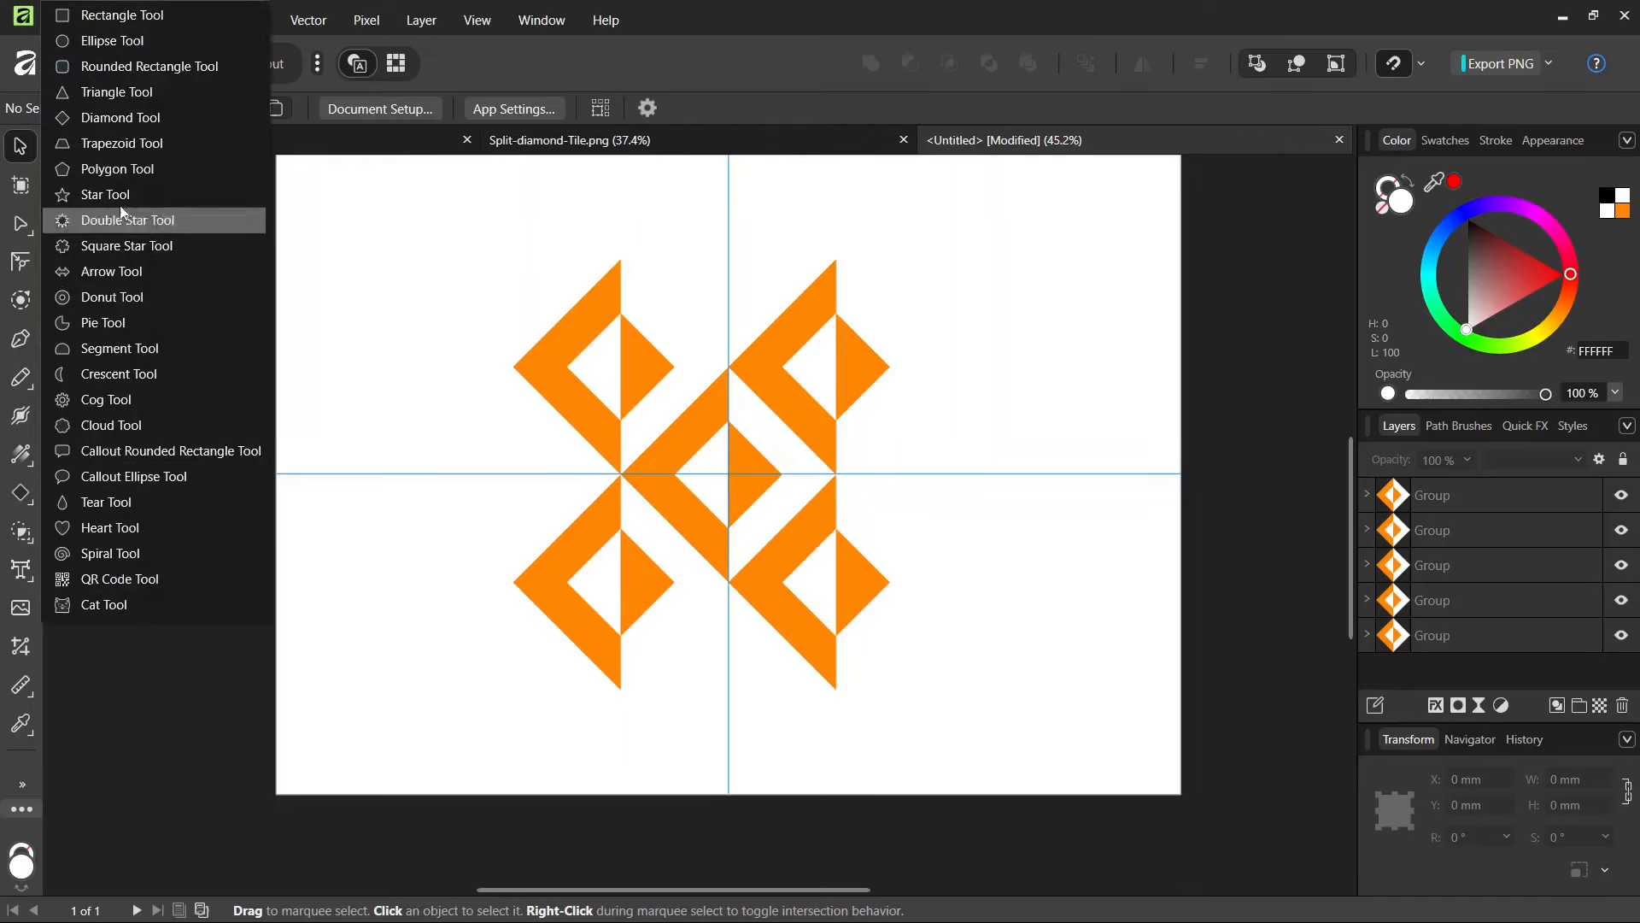
left_click(124, 15)
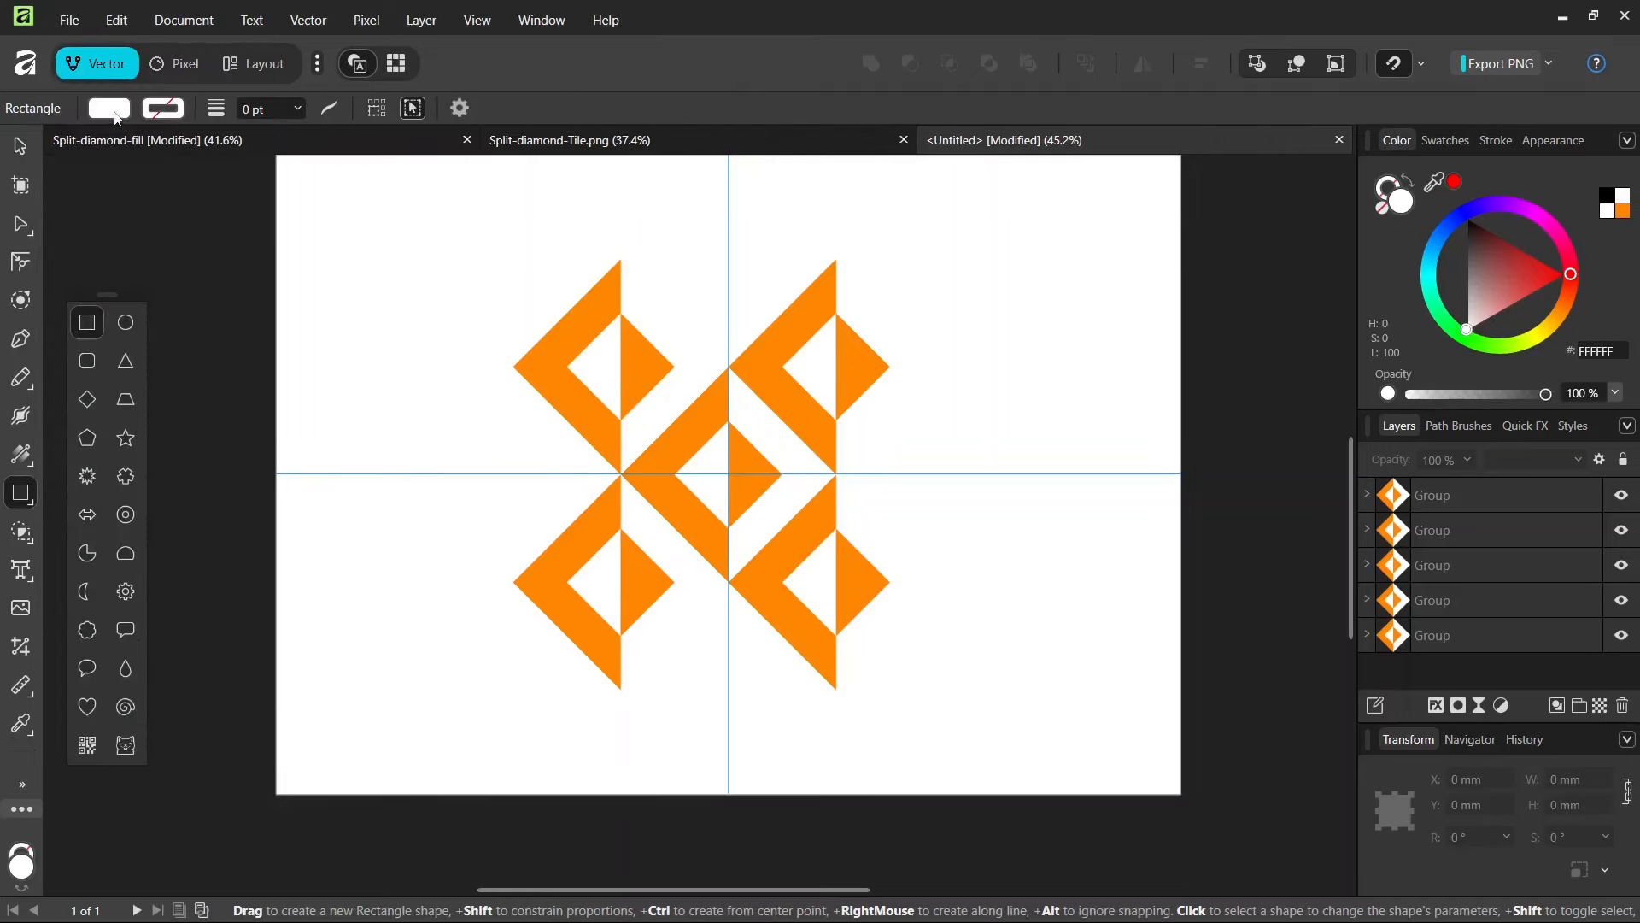
left_click(110, 107)
left_click(337, 135)
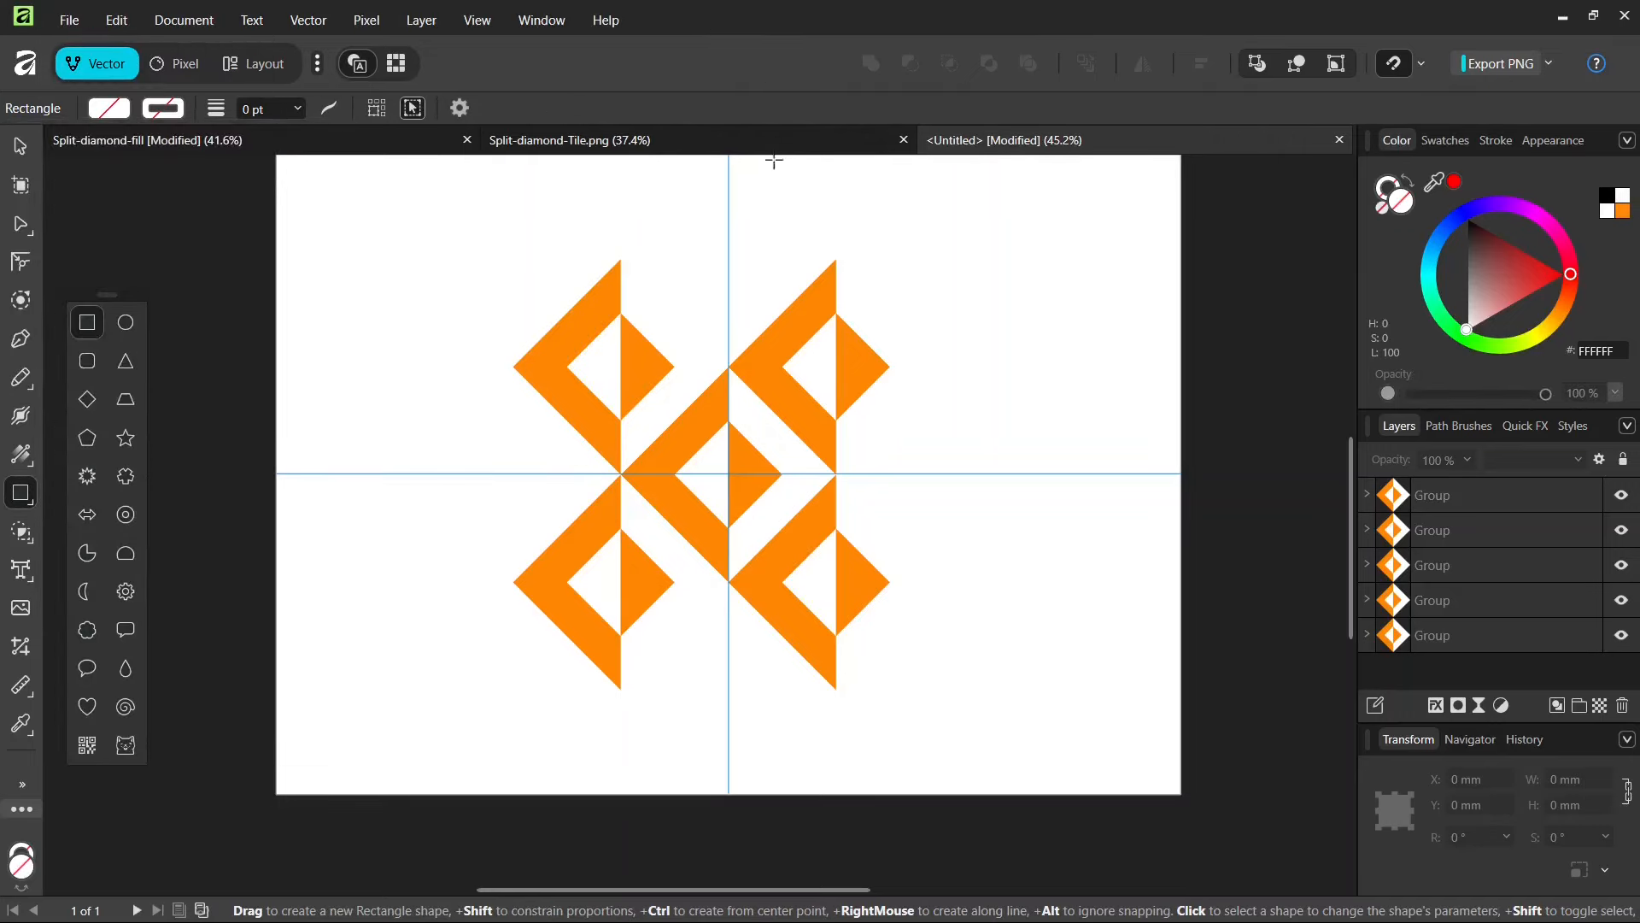
scroll(756, 699, "up", 1)
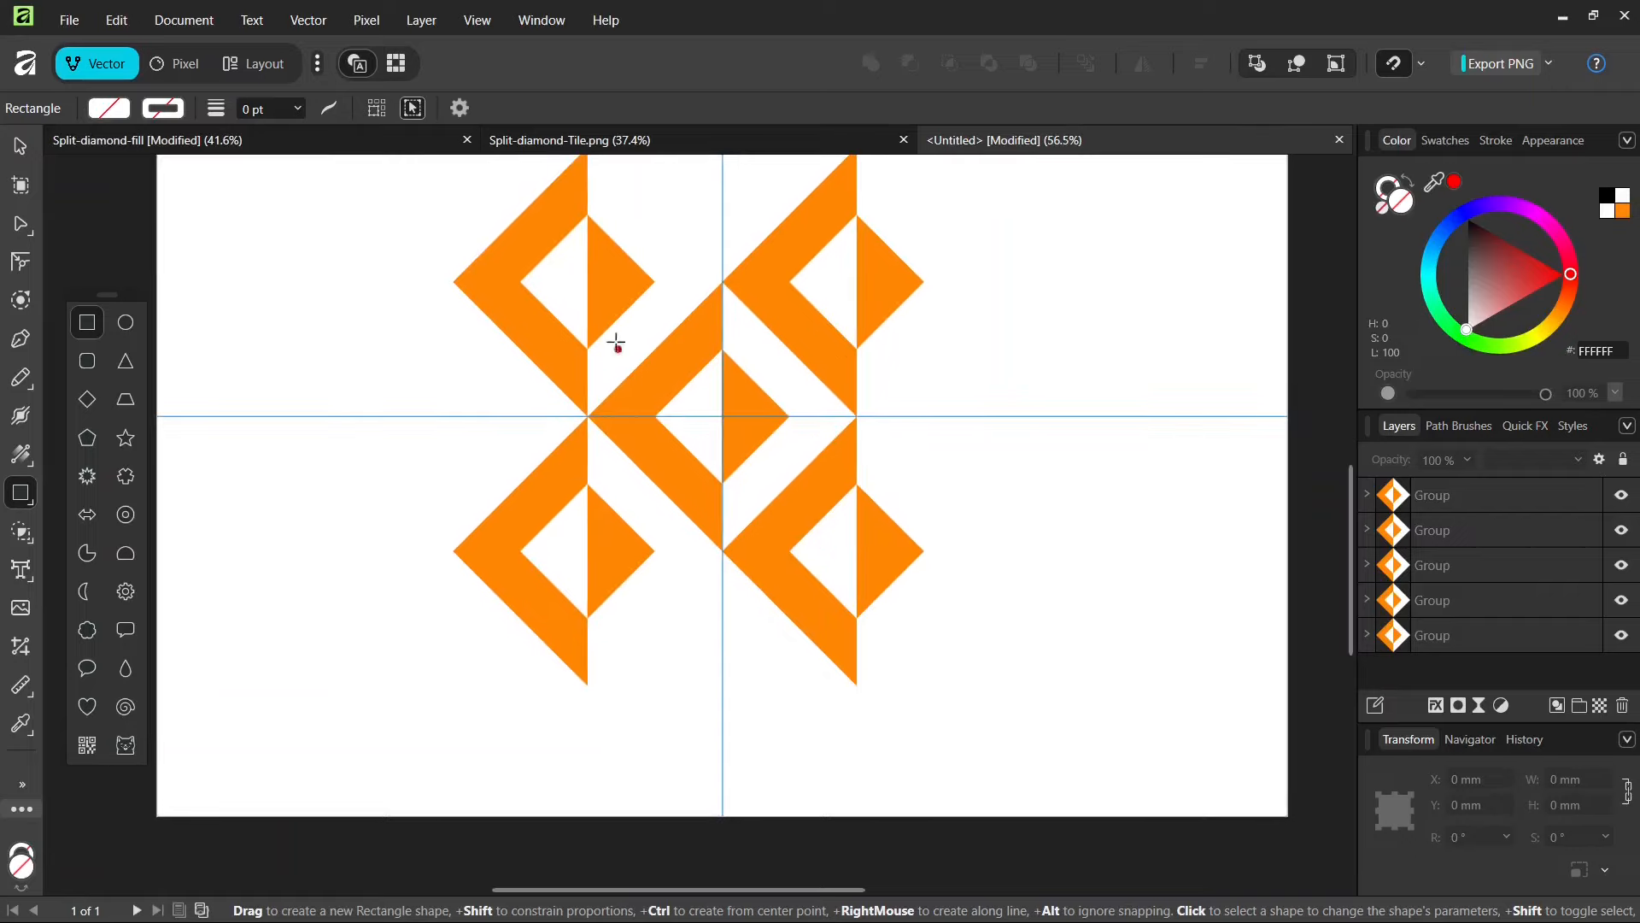
left_click_drag(588, 282, 857, 551)
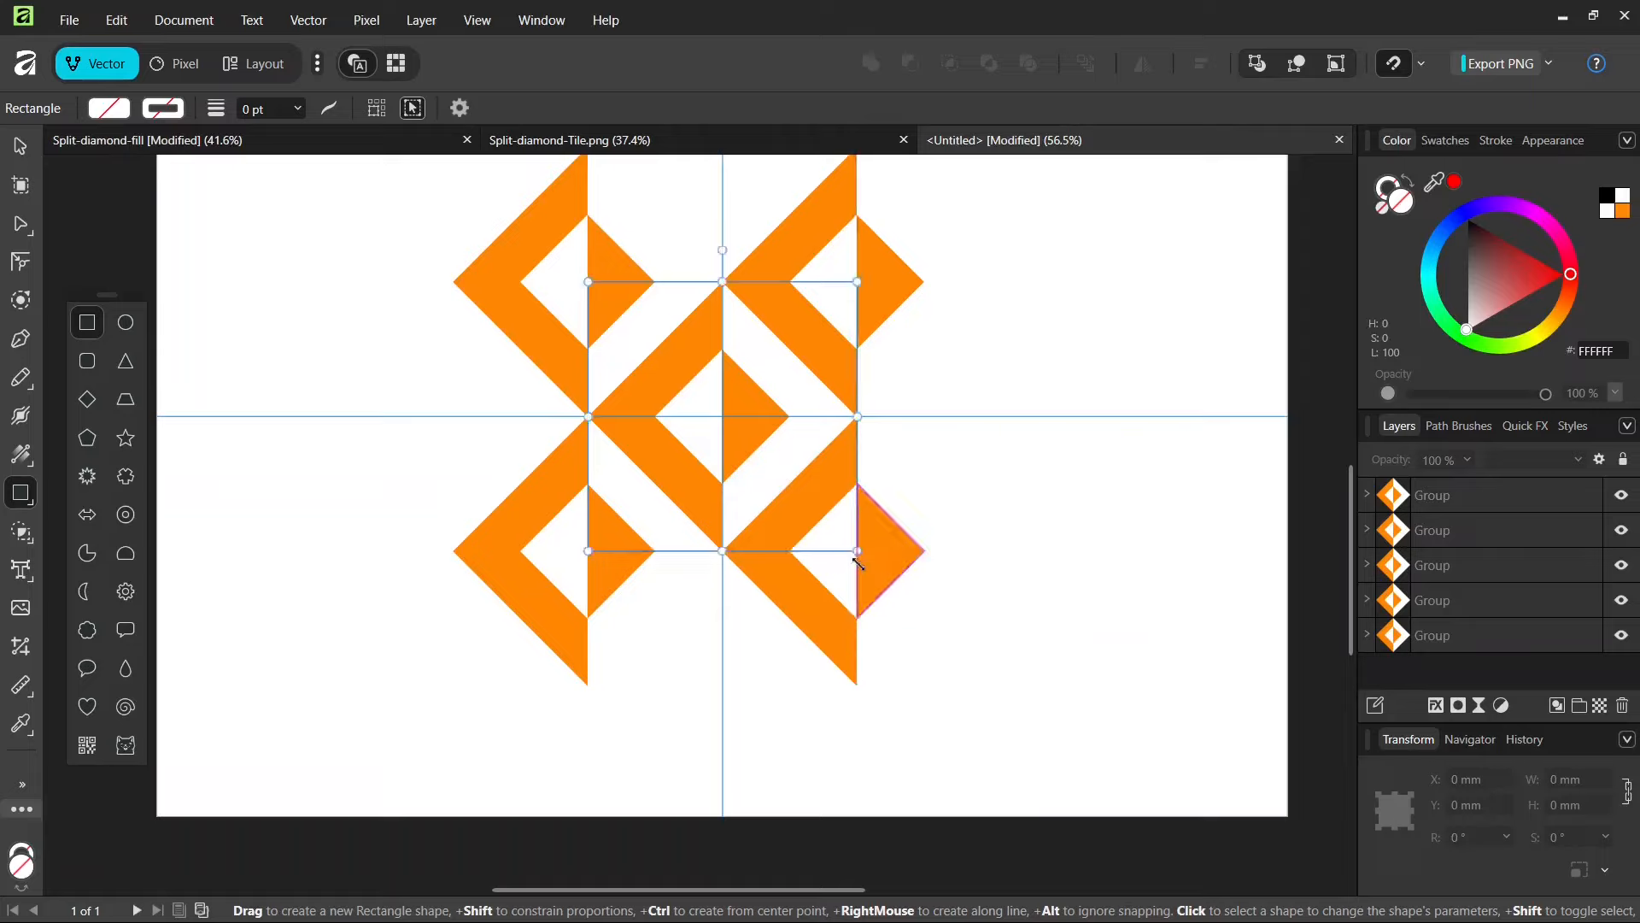
left_click(20, 146)
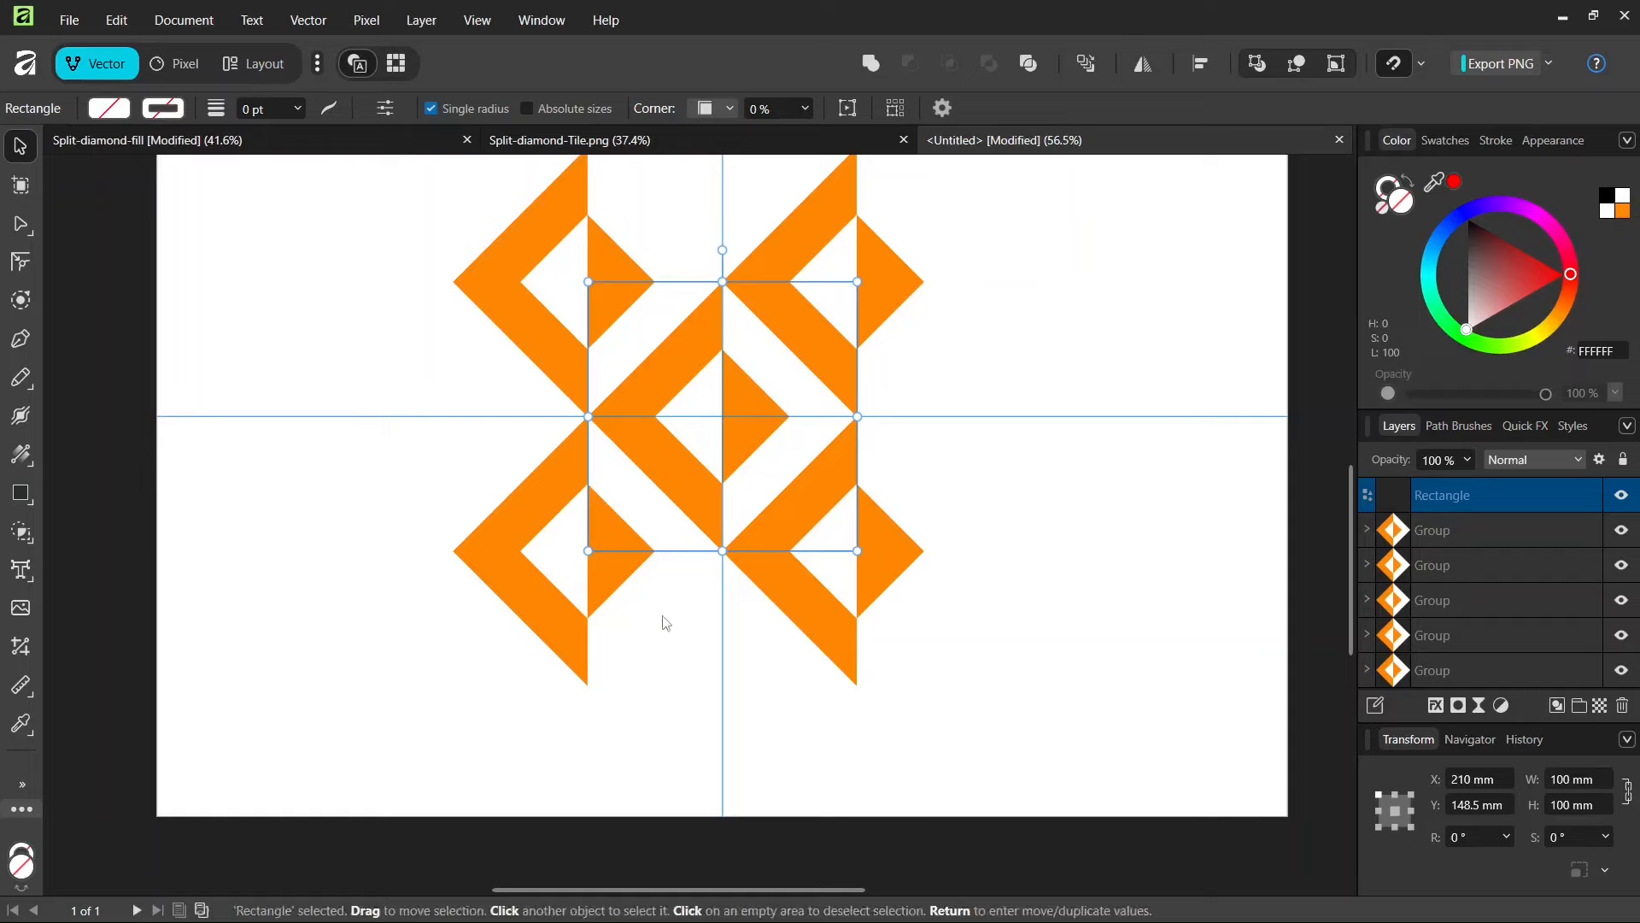
Set up a PNG export of the framed tile with the export area limited to Selection Area.
left_click(71, 26)
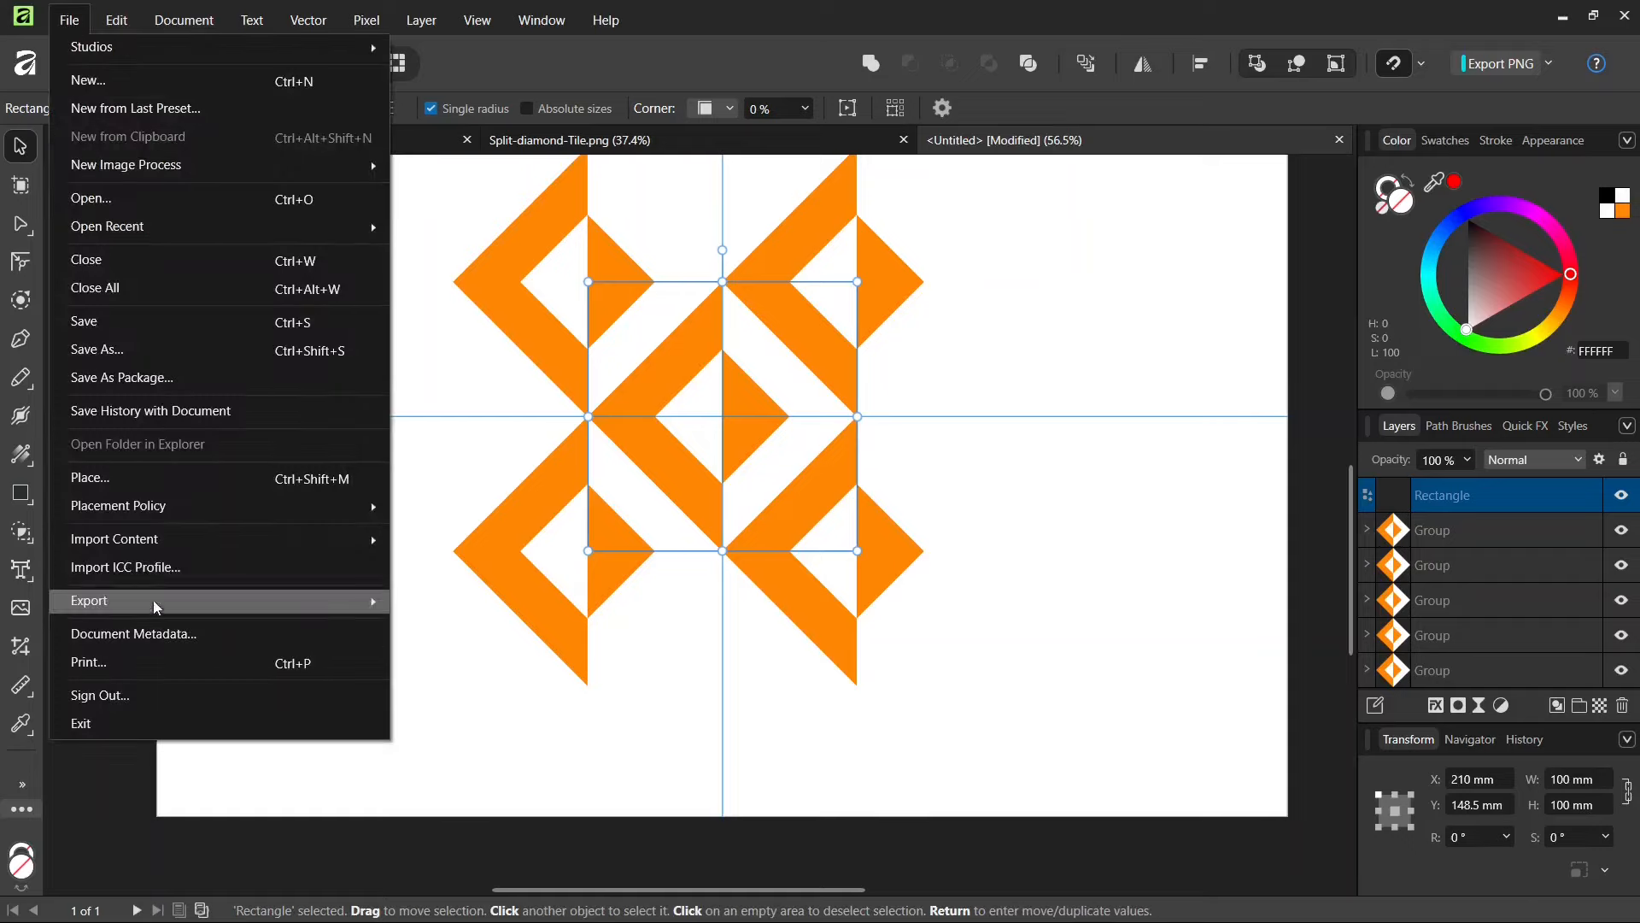
mouse_move(372, 602)
left_click(434, 602)
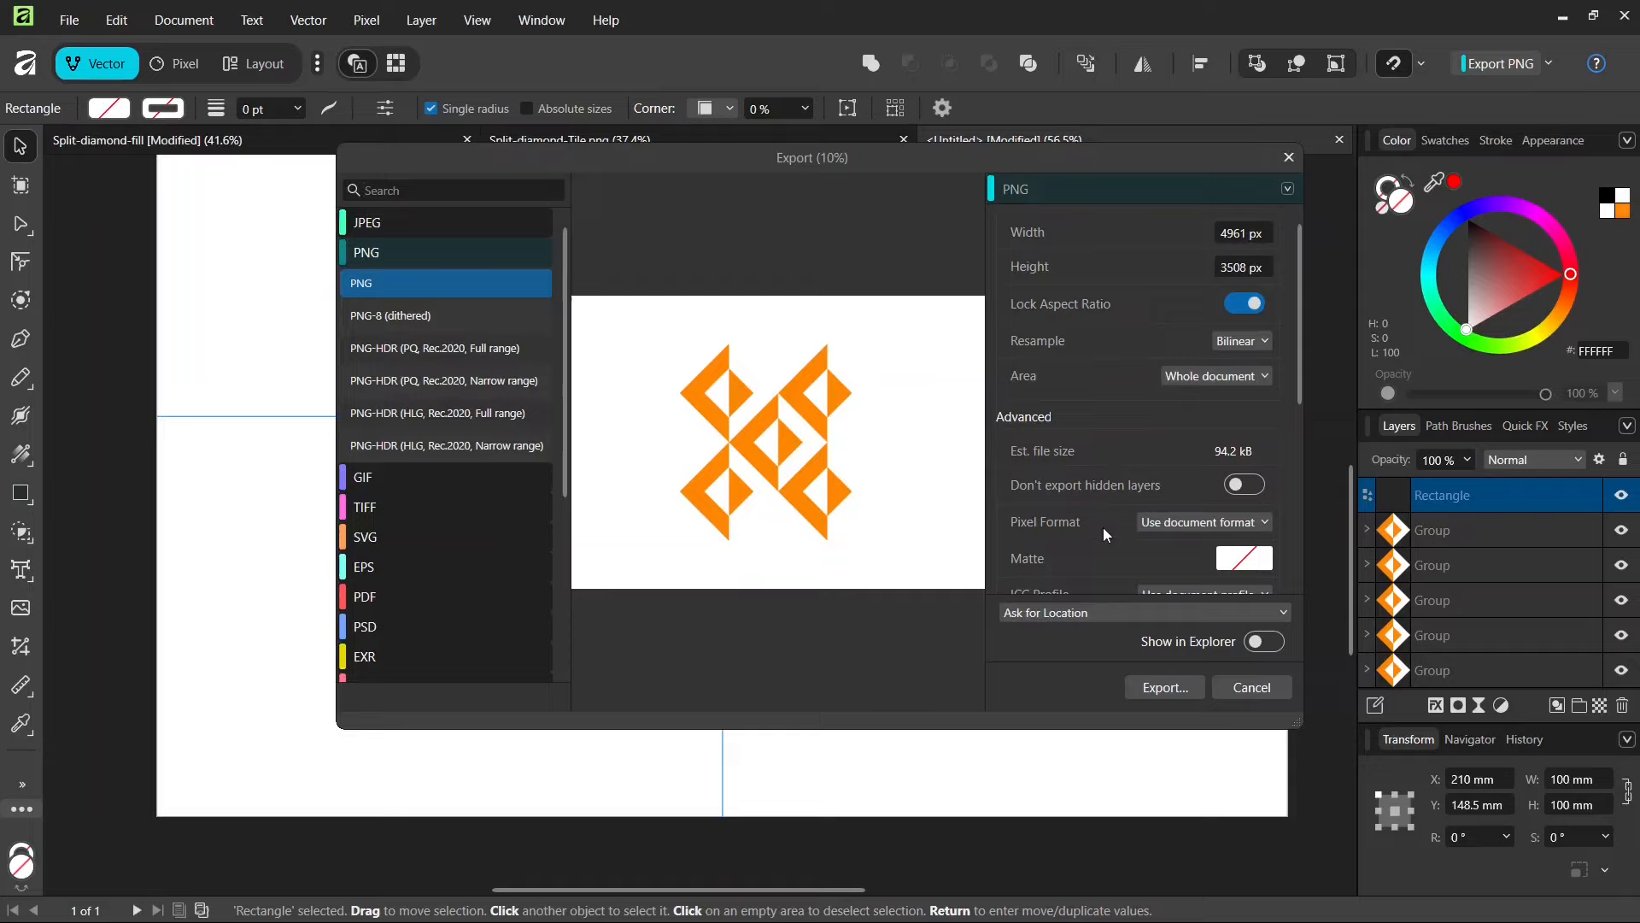
scroll(1131, 484, "down", 4)
scroll(1131, 483, "up", 4)
left_click(1193, 383)
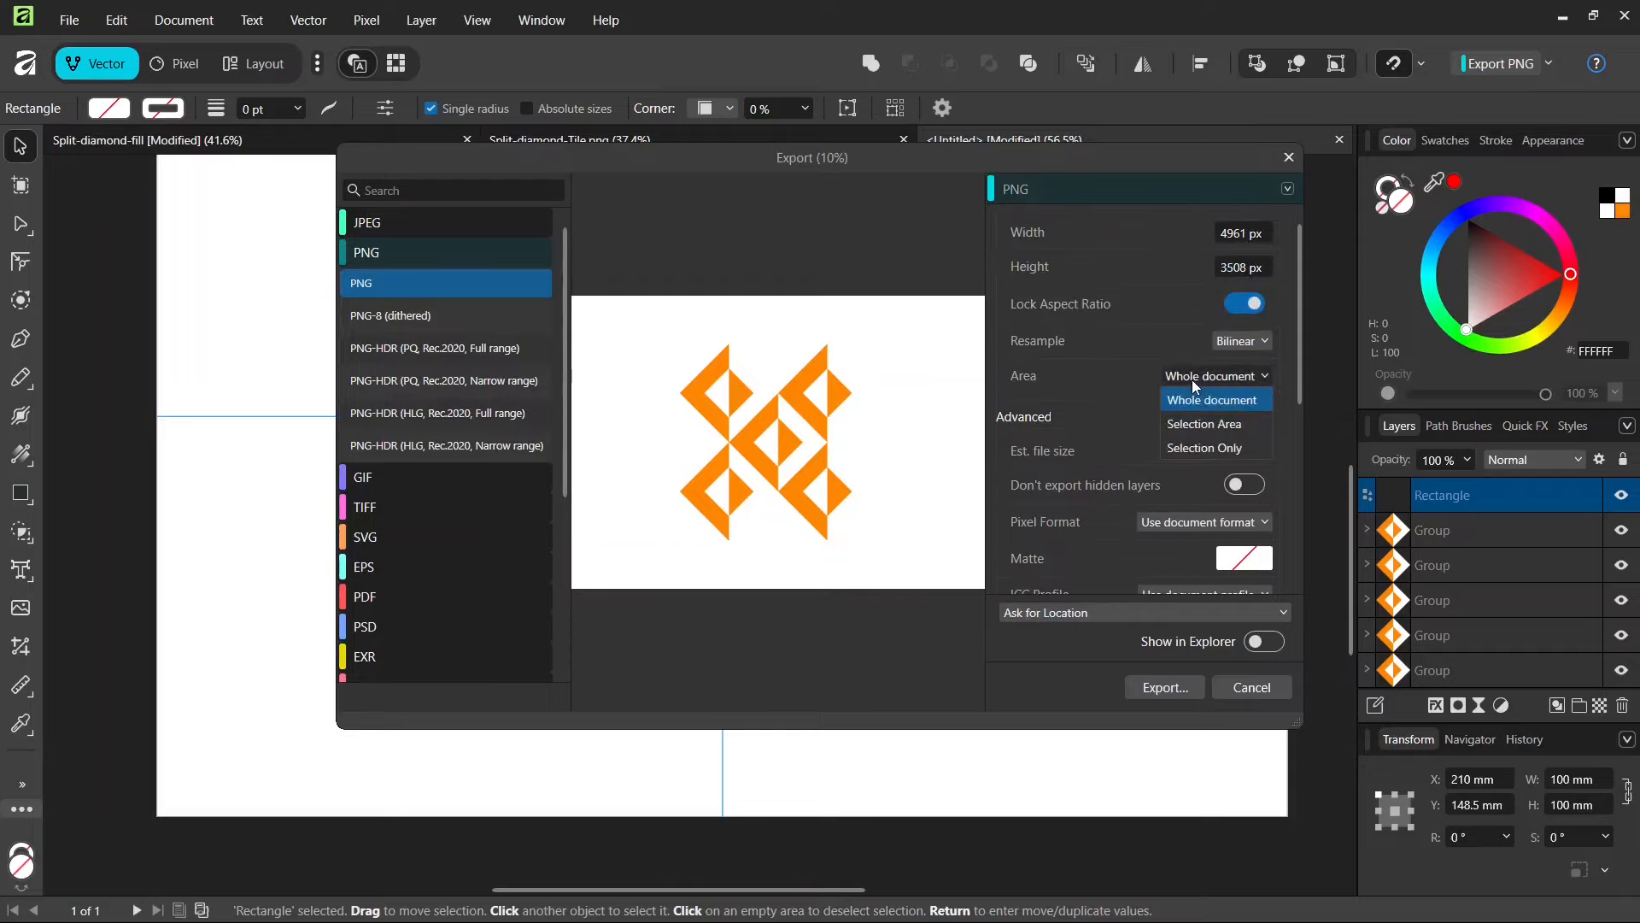
left_click(1212, 419)
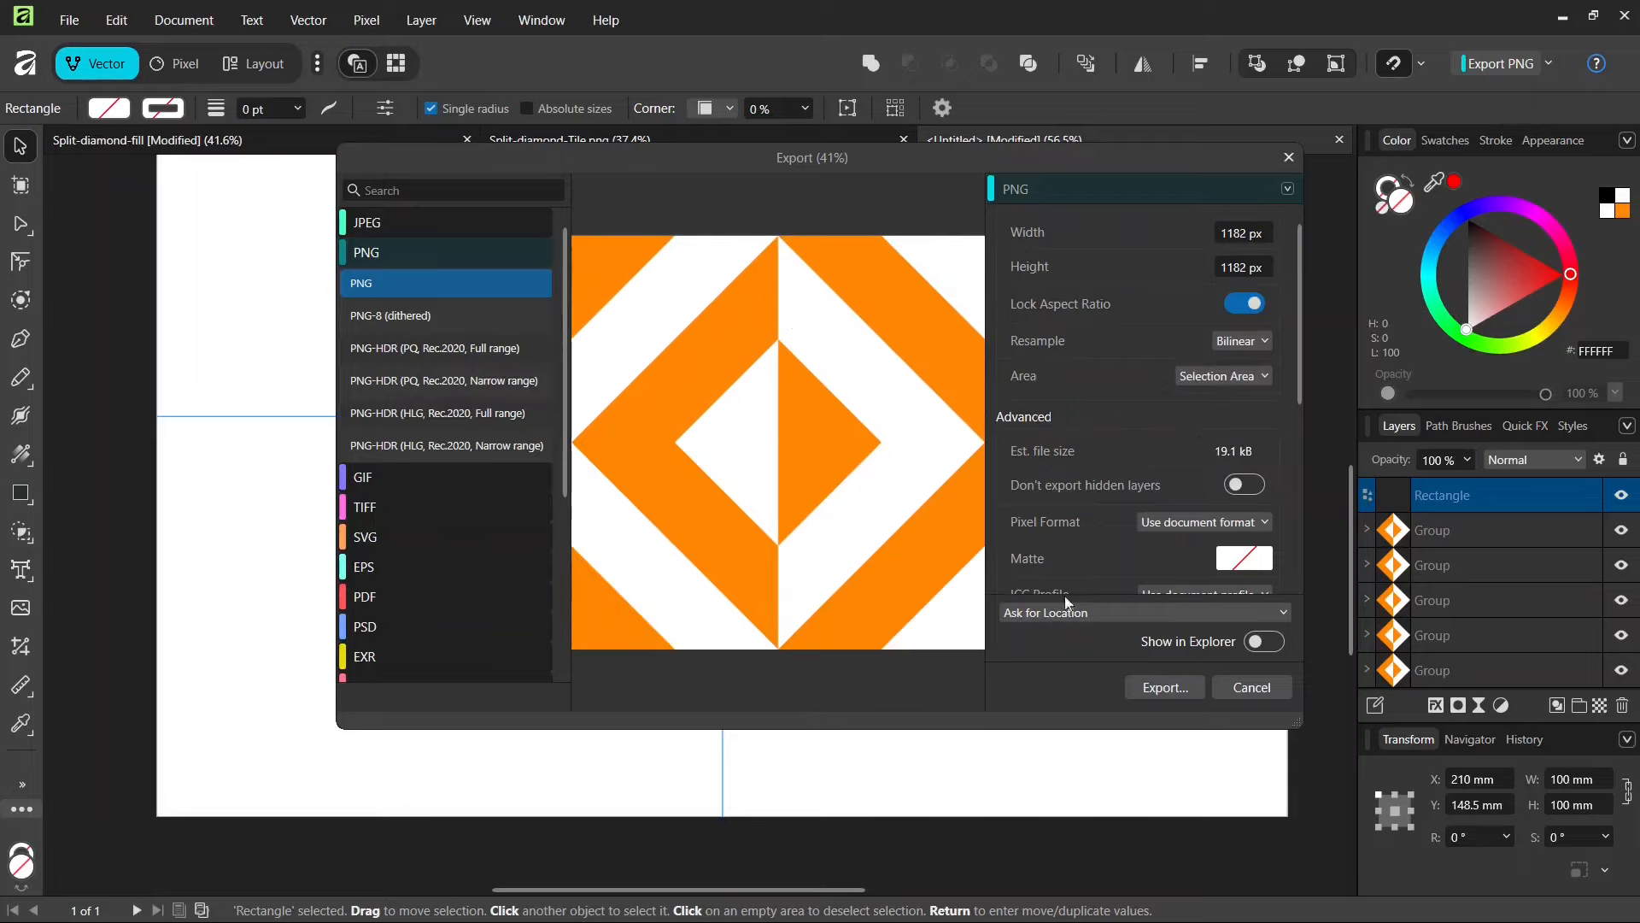
Export the tile as a PNG file named Tile3 in the Split Diamond Pattern folder.
left_click(1148, 687)
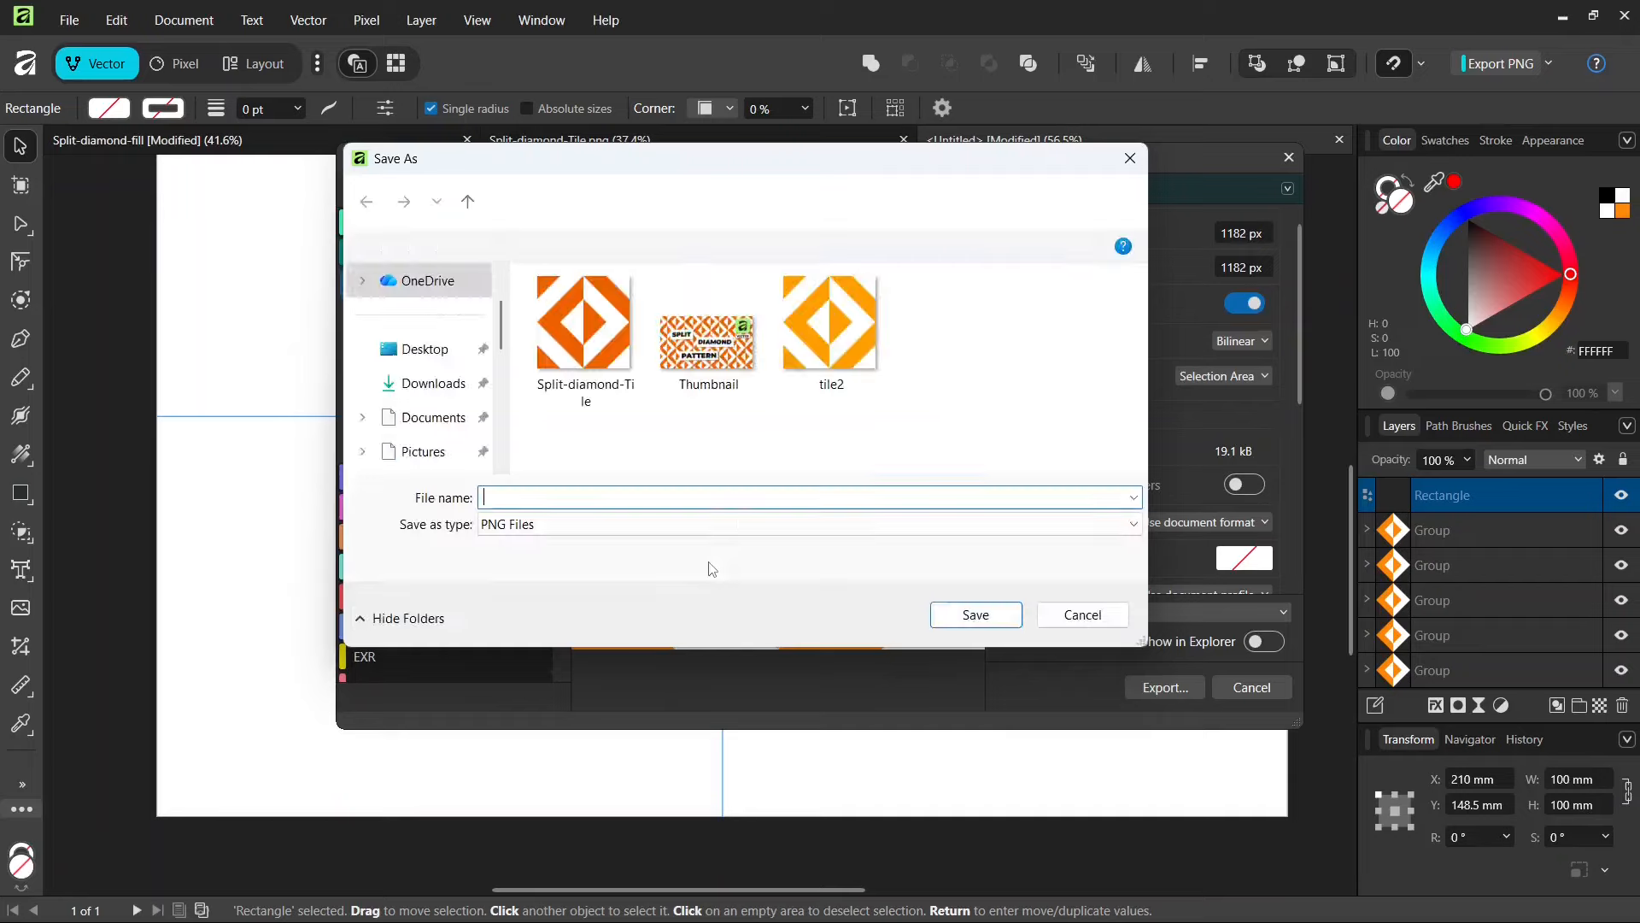
type("Tile3")
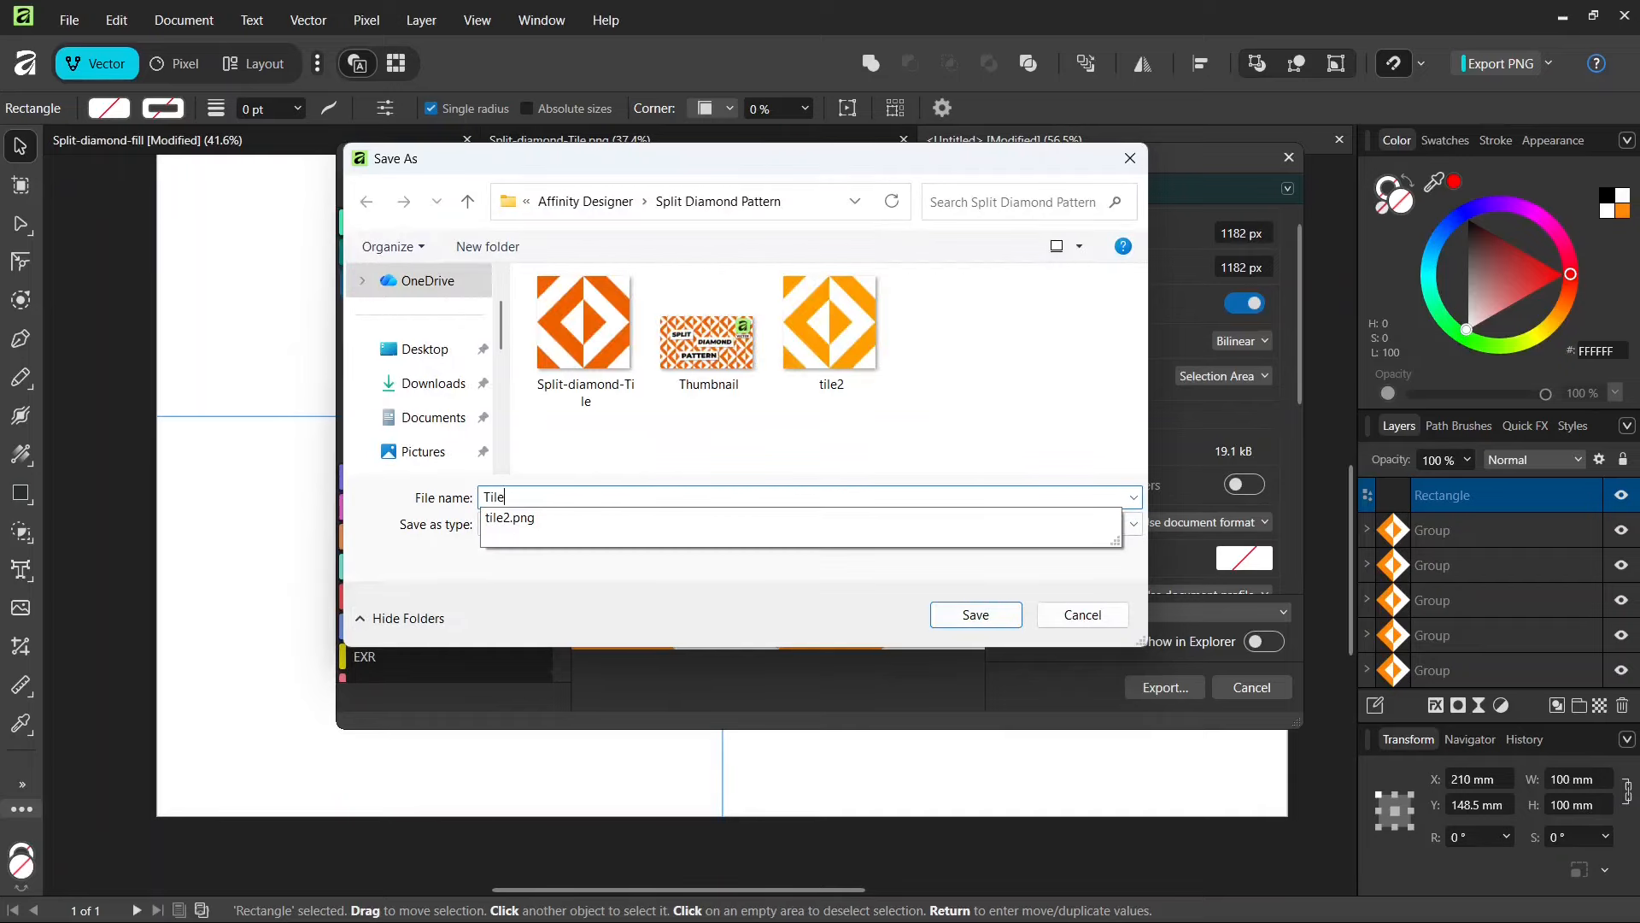
left_click(976, 614)
scroll(870, 547, "down", 1)
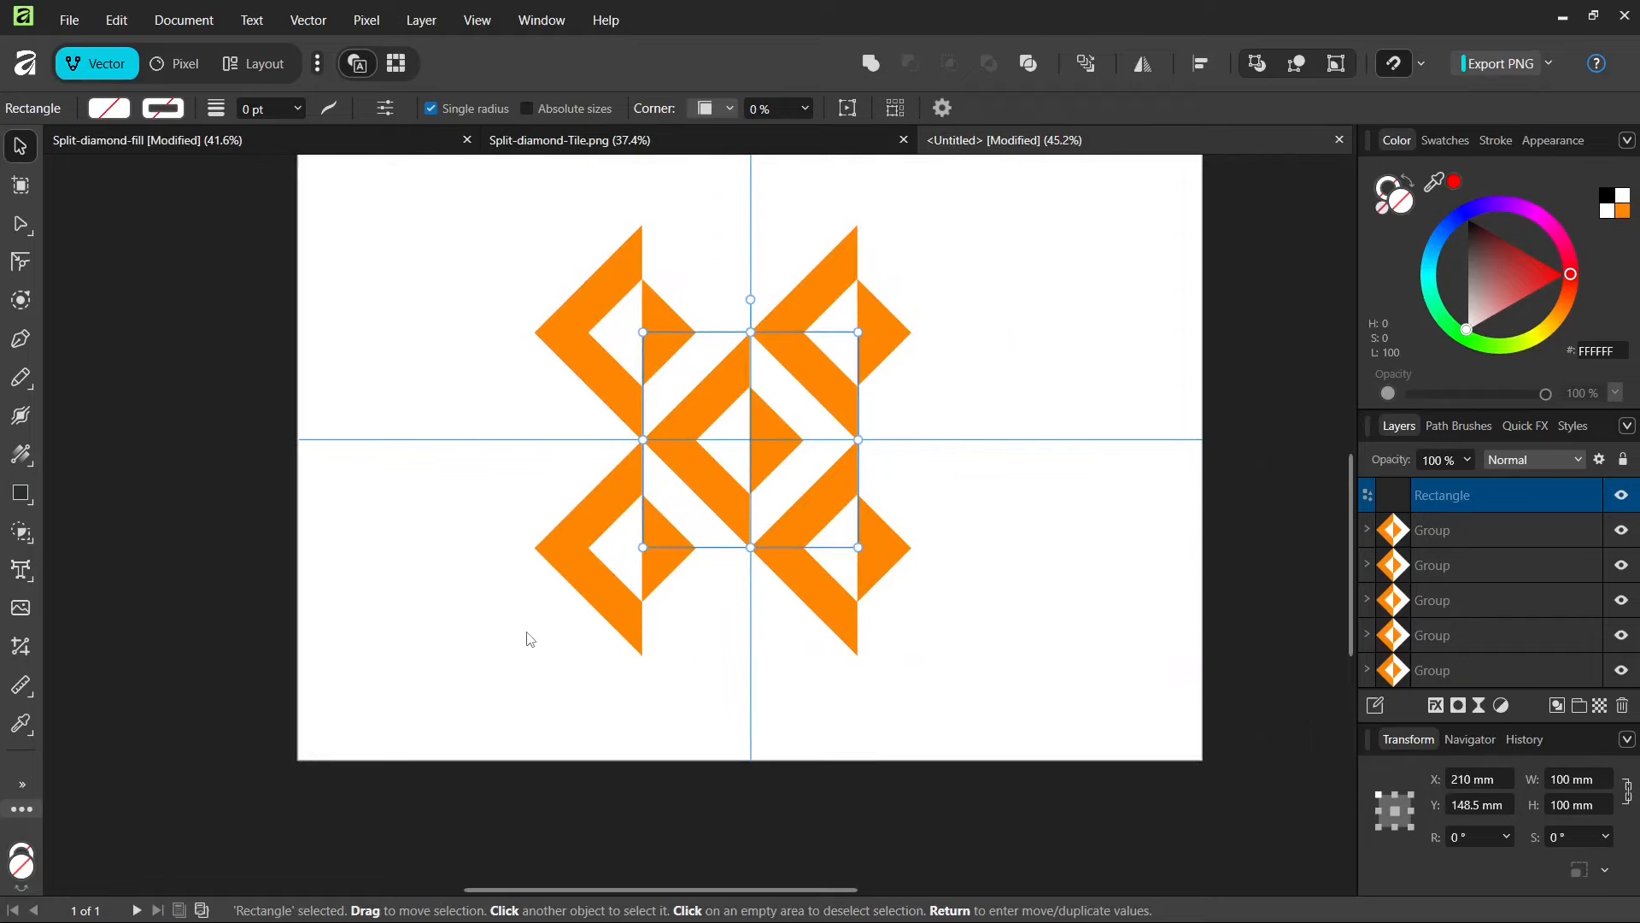
Create a new landscape A3 RGB document, 420 × 297 mm at 300 DPI.
left_click(68, 20)
key("Escape")
key("ctrl+n")
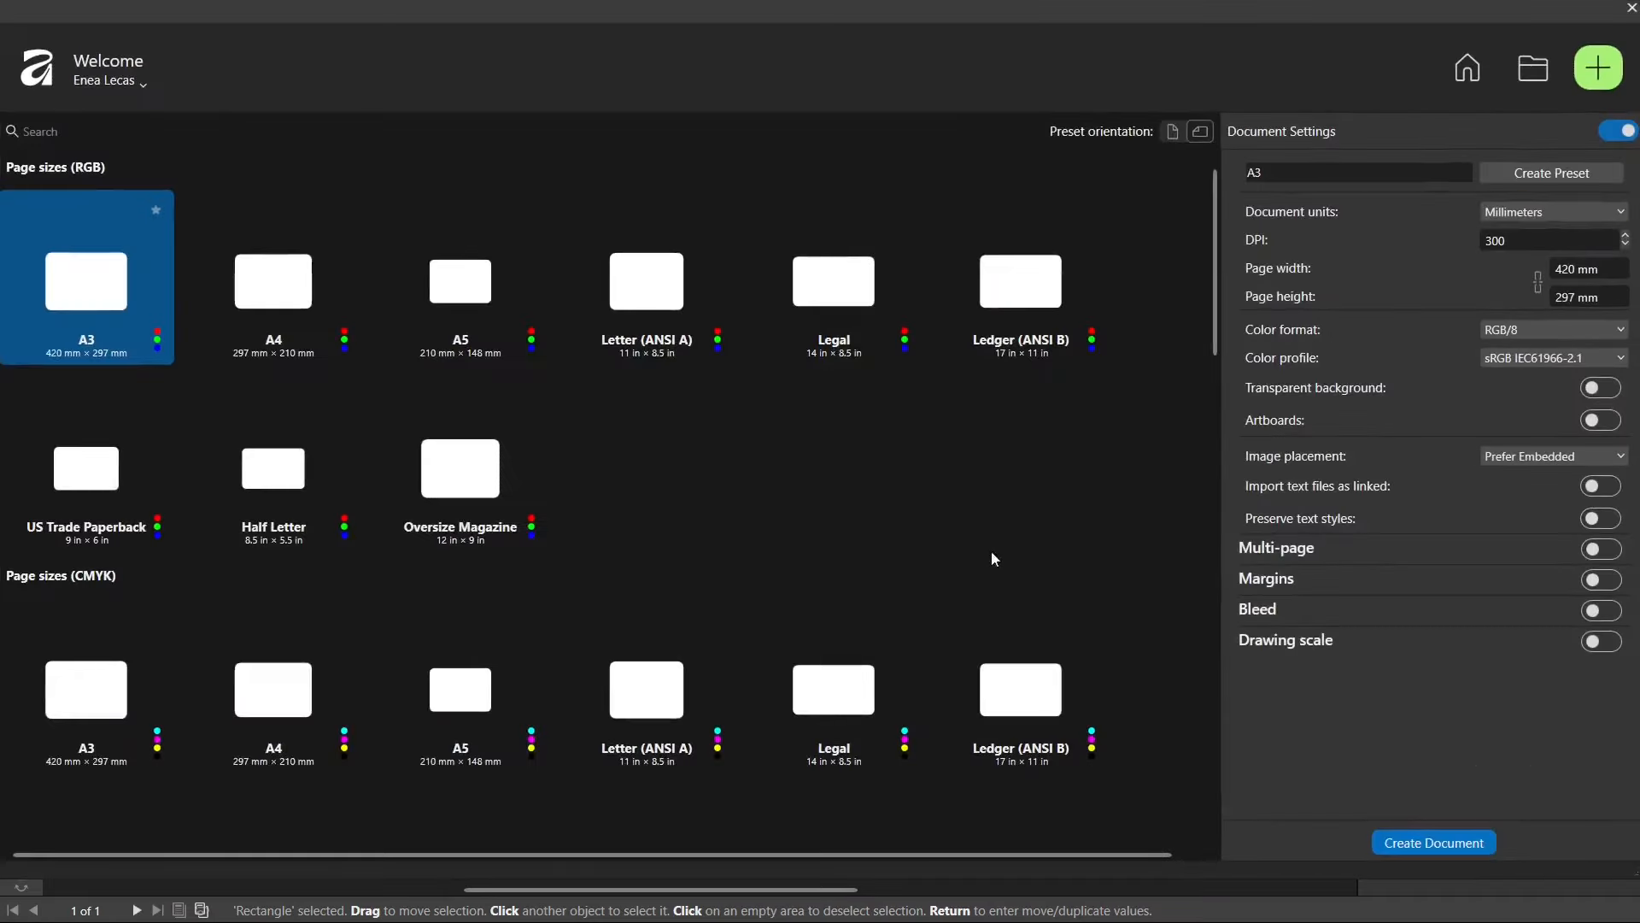
left_click(1418, 841)
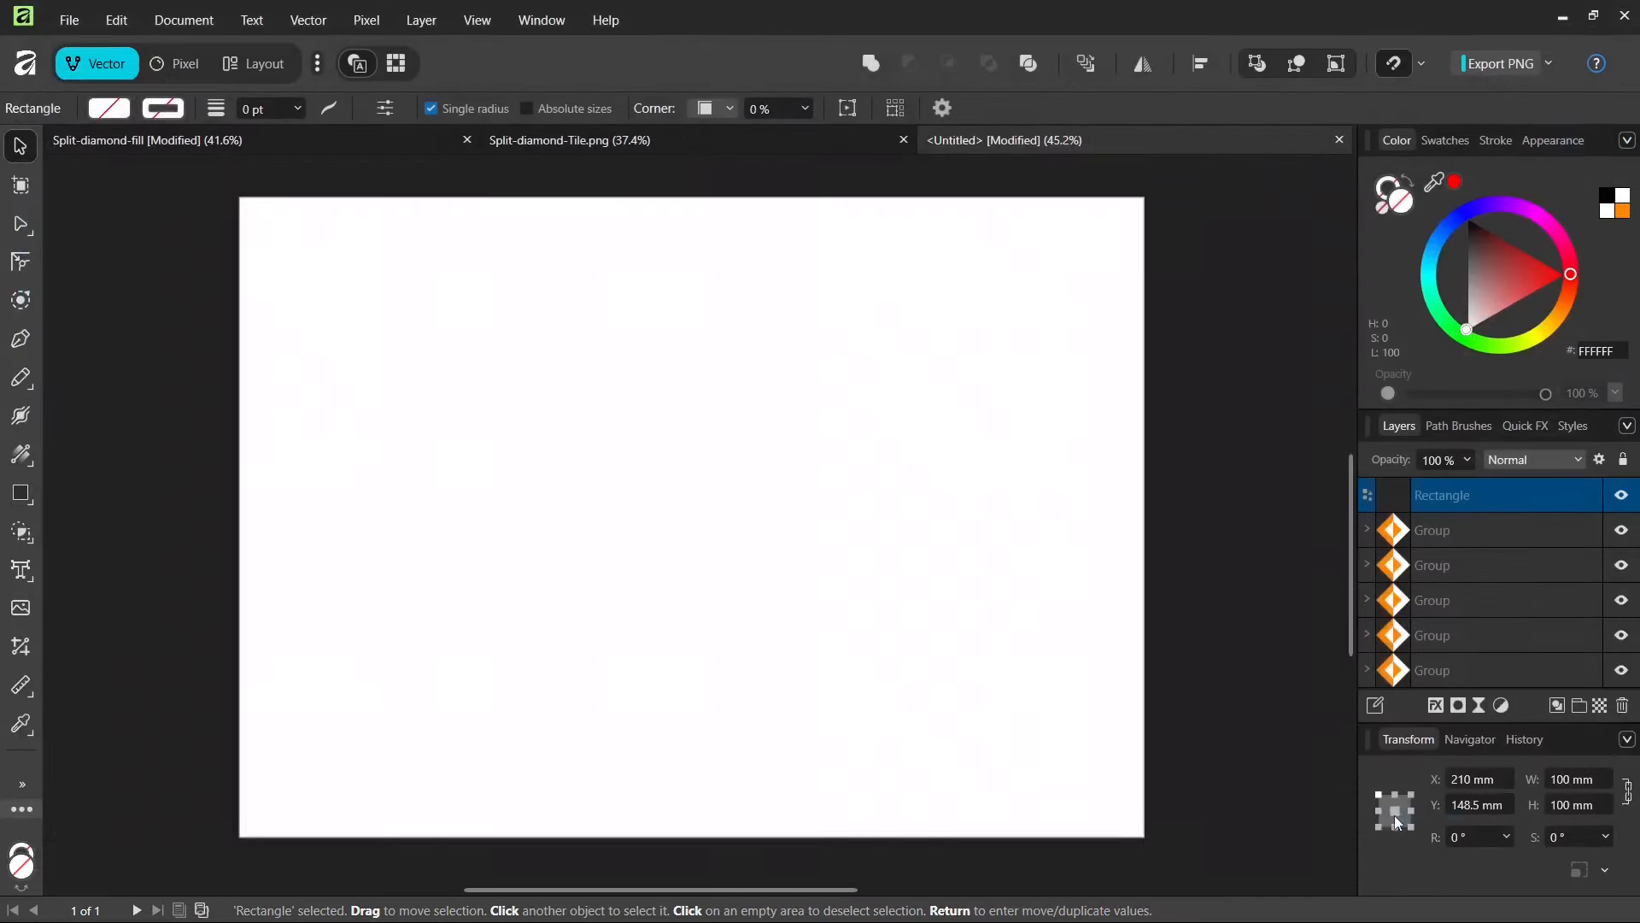
Draw a 420 × 297 mm rectangle without fill or stroke that covers the whole page.
left_click(22, 495)
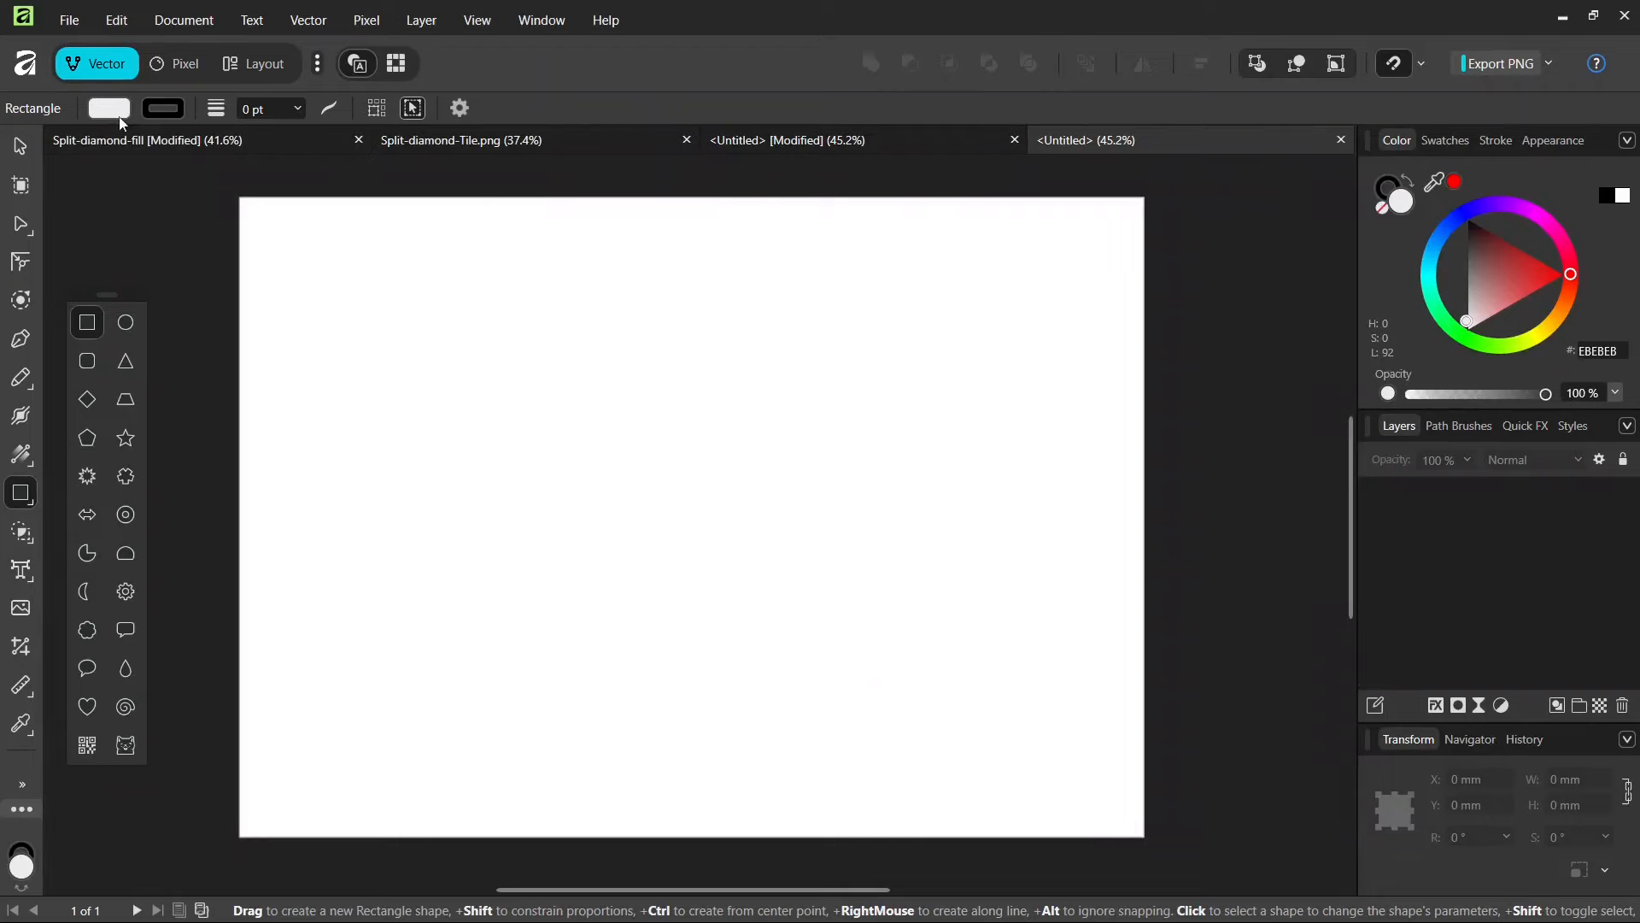
left_click(121, 118)
left_click(332, 135)
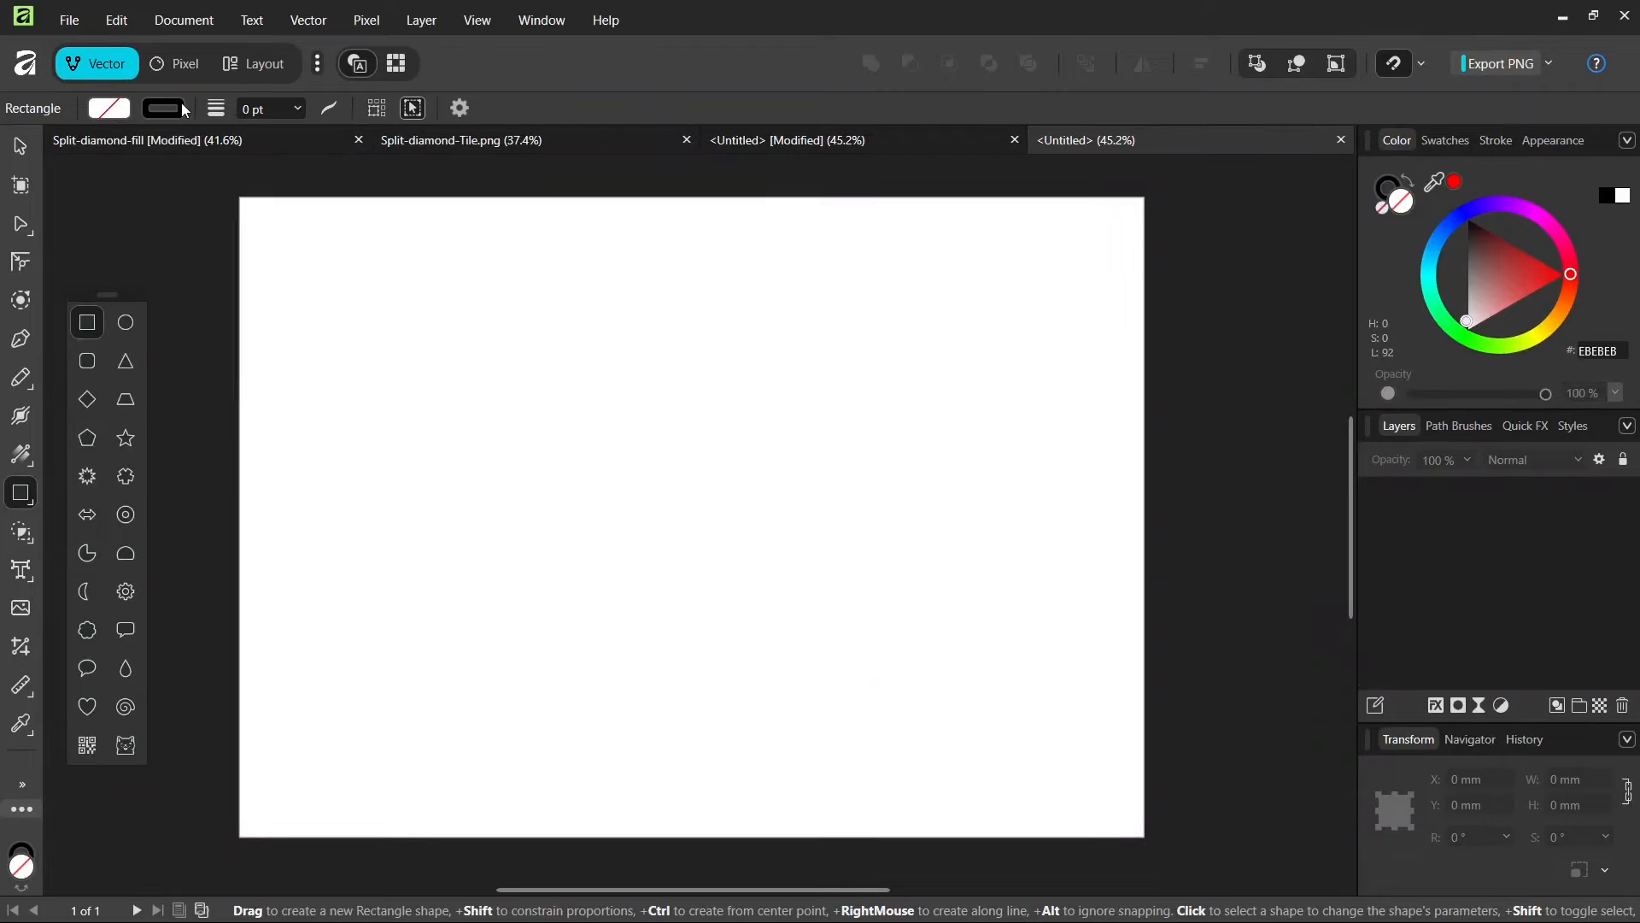
left_click(183, 109)
left_click(333, 139)
left_click_drag(242, 200, 1145, 837)
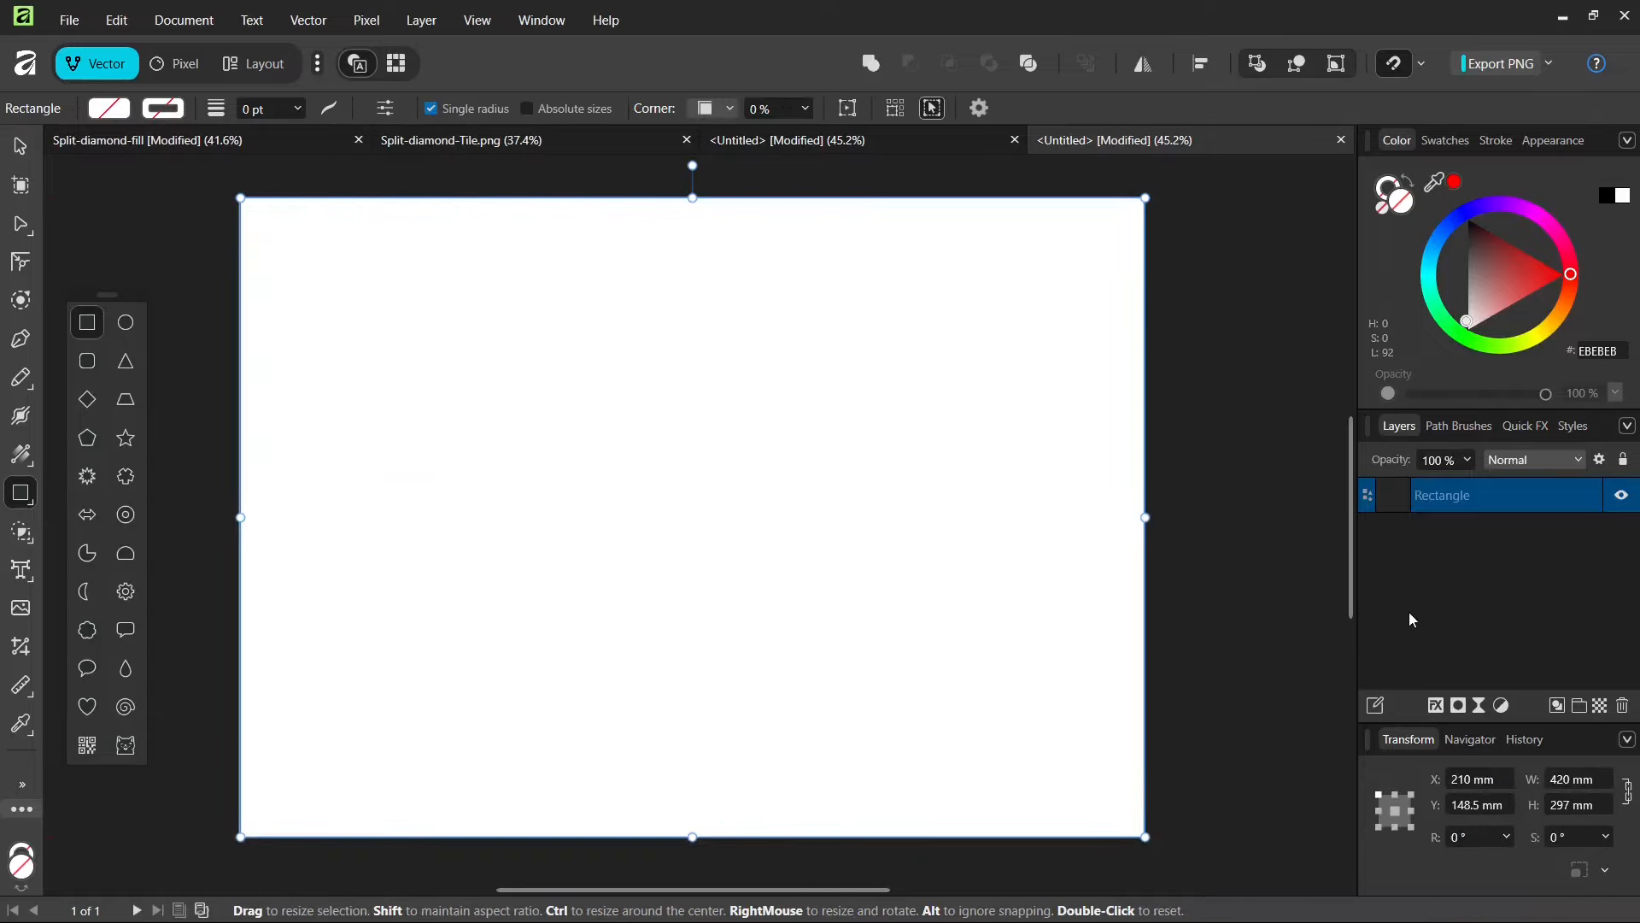
Load Tile3 as the bitmap fill of the Vector Flood Fill Tool and fill the page-sized rectangle with it.
left_click(35, 545)
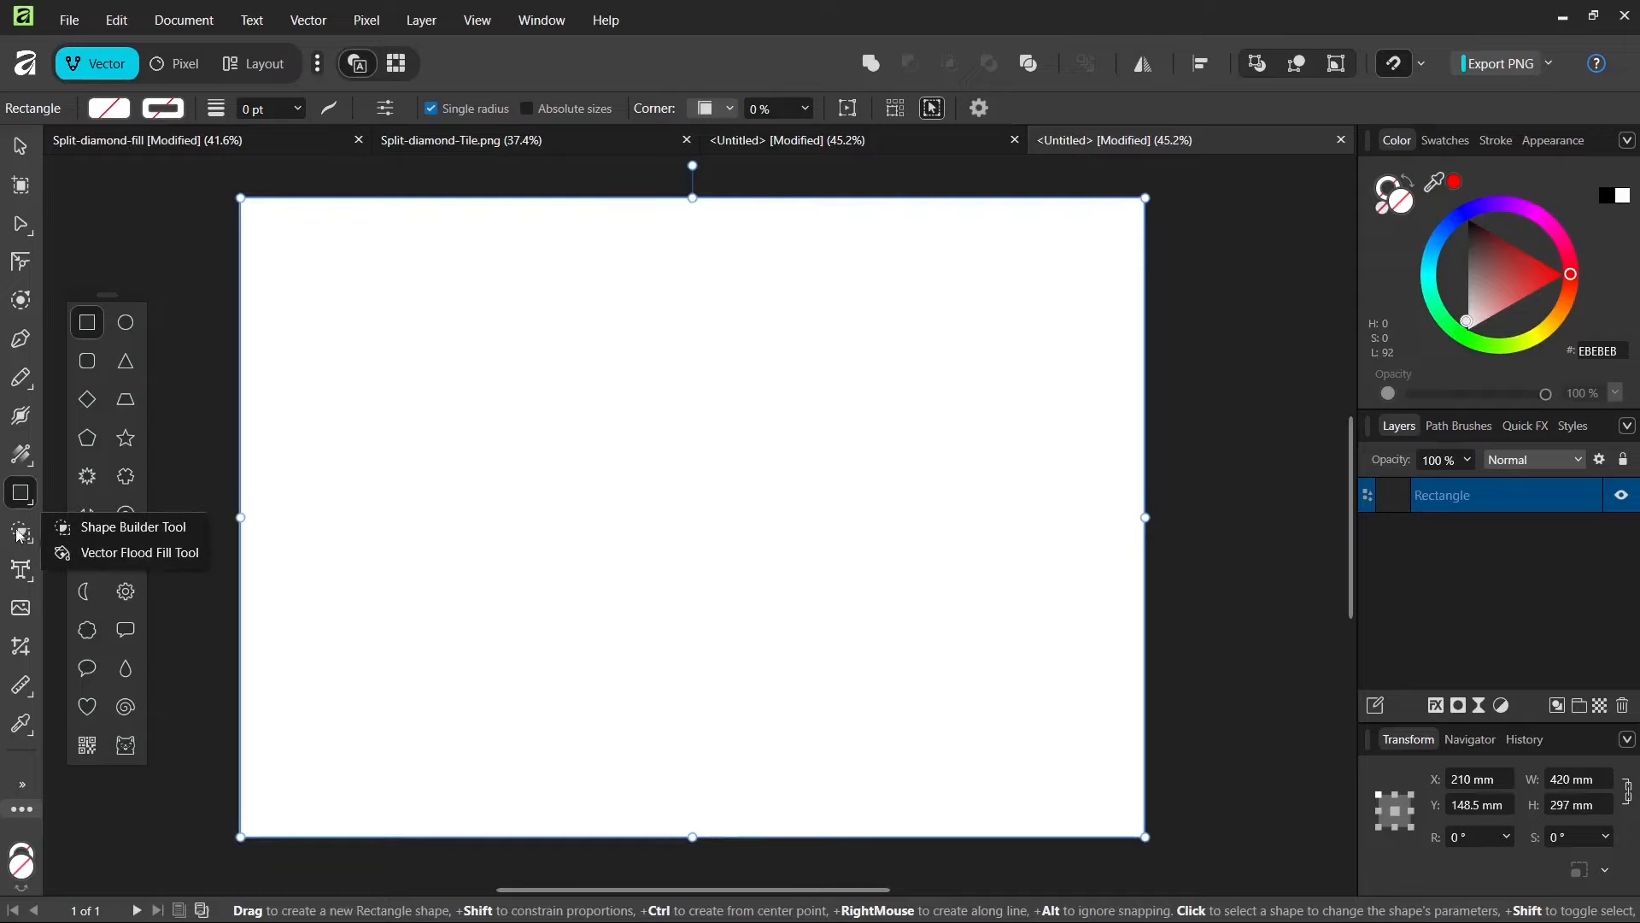
left_click(92, 557)
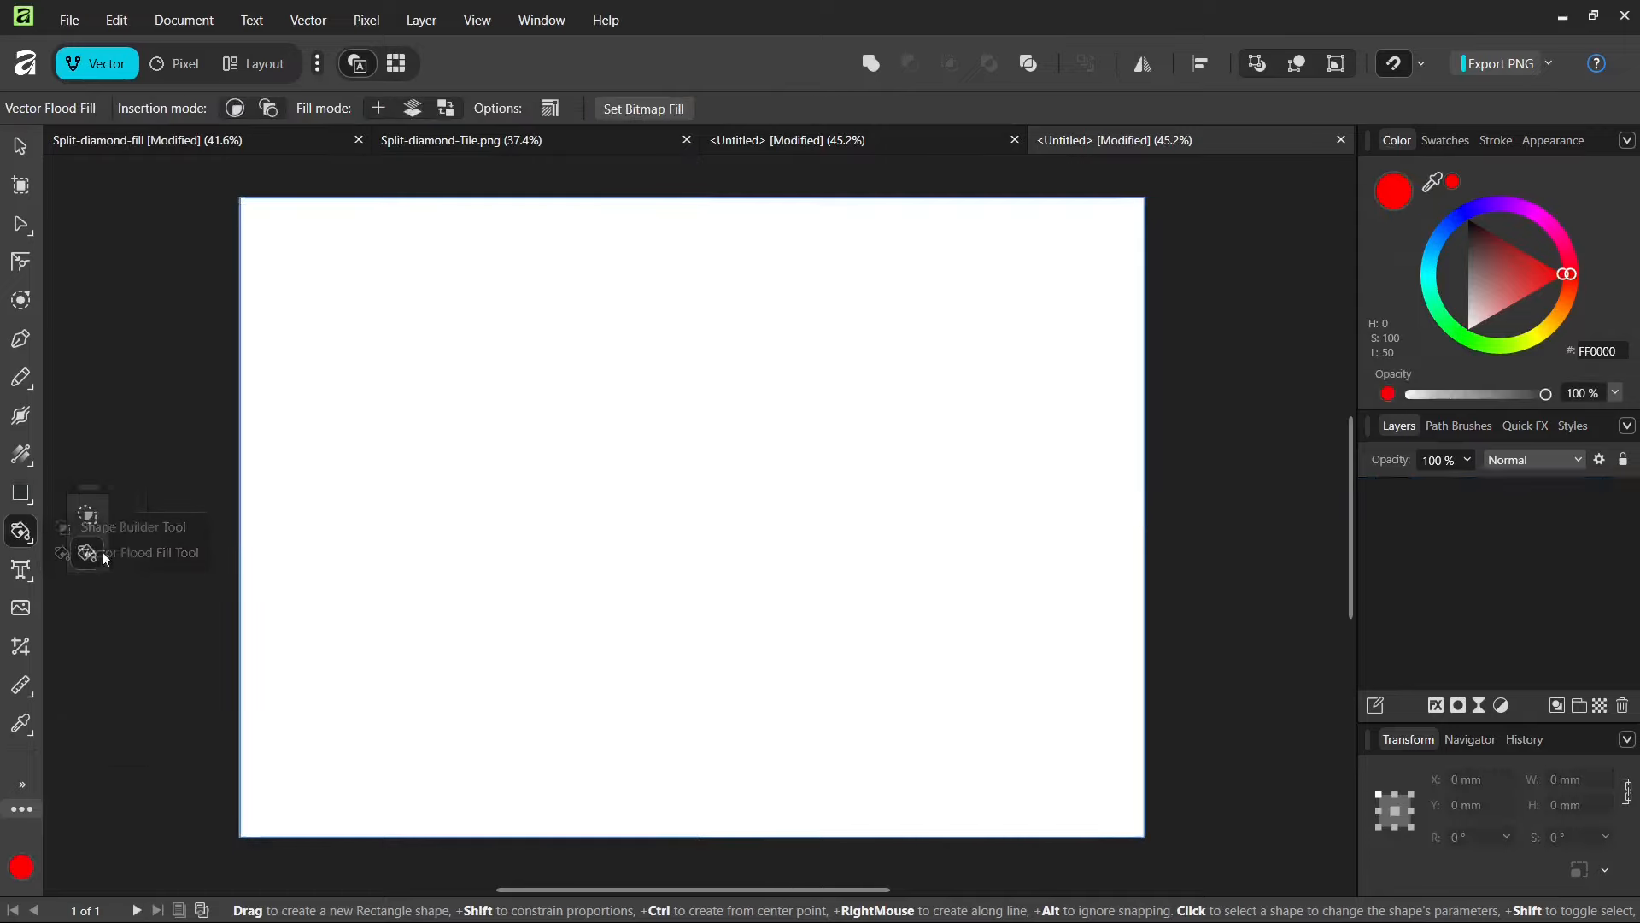
left_click(643, 109)
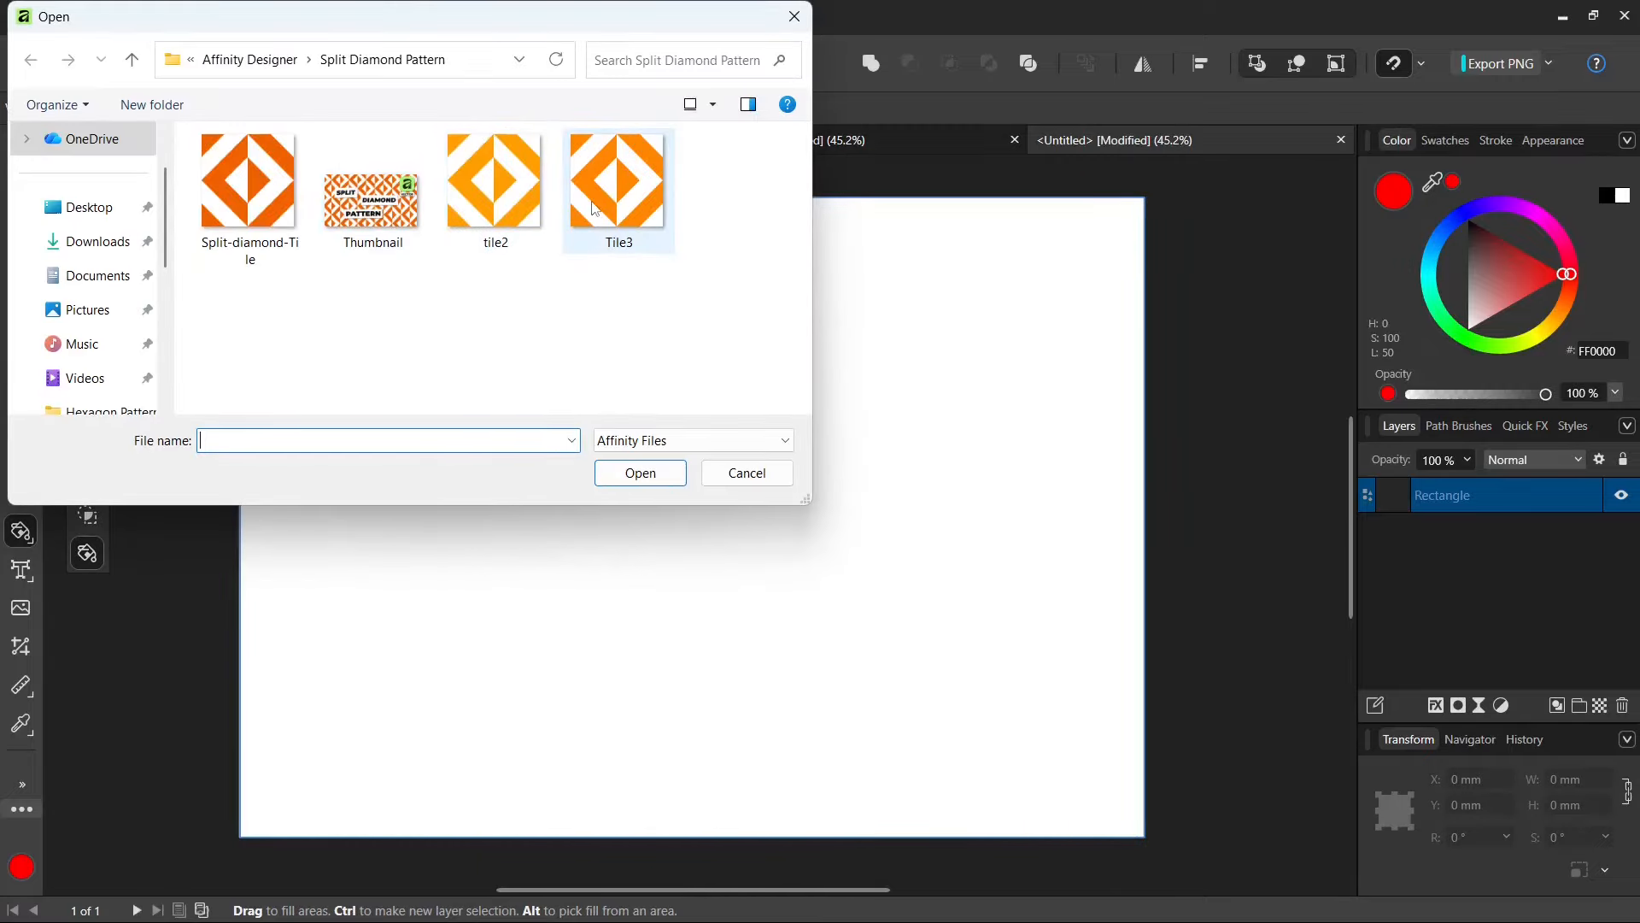
double_click(617, 198)
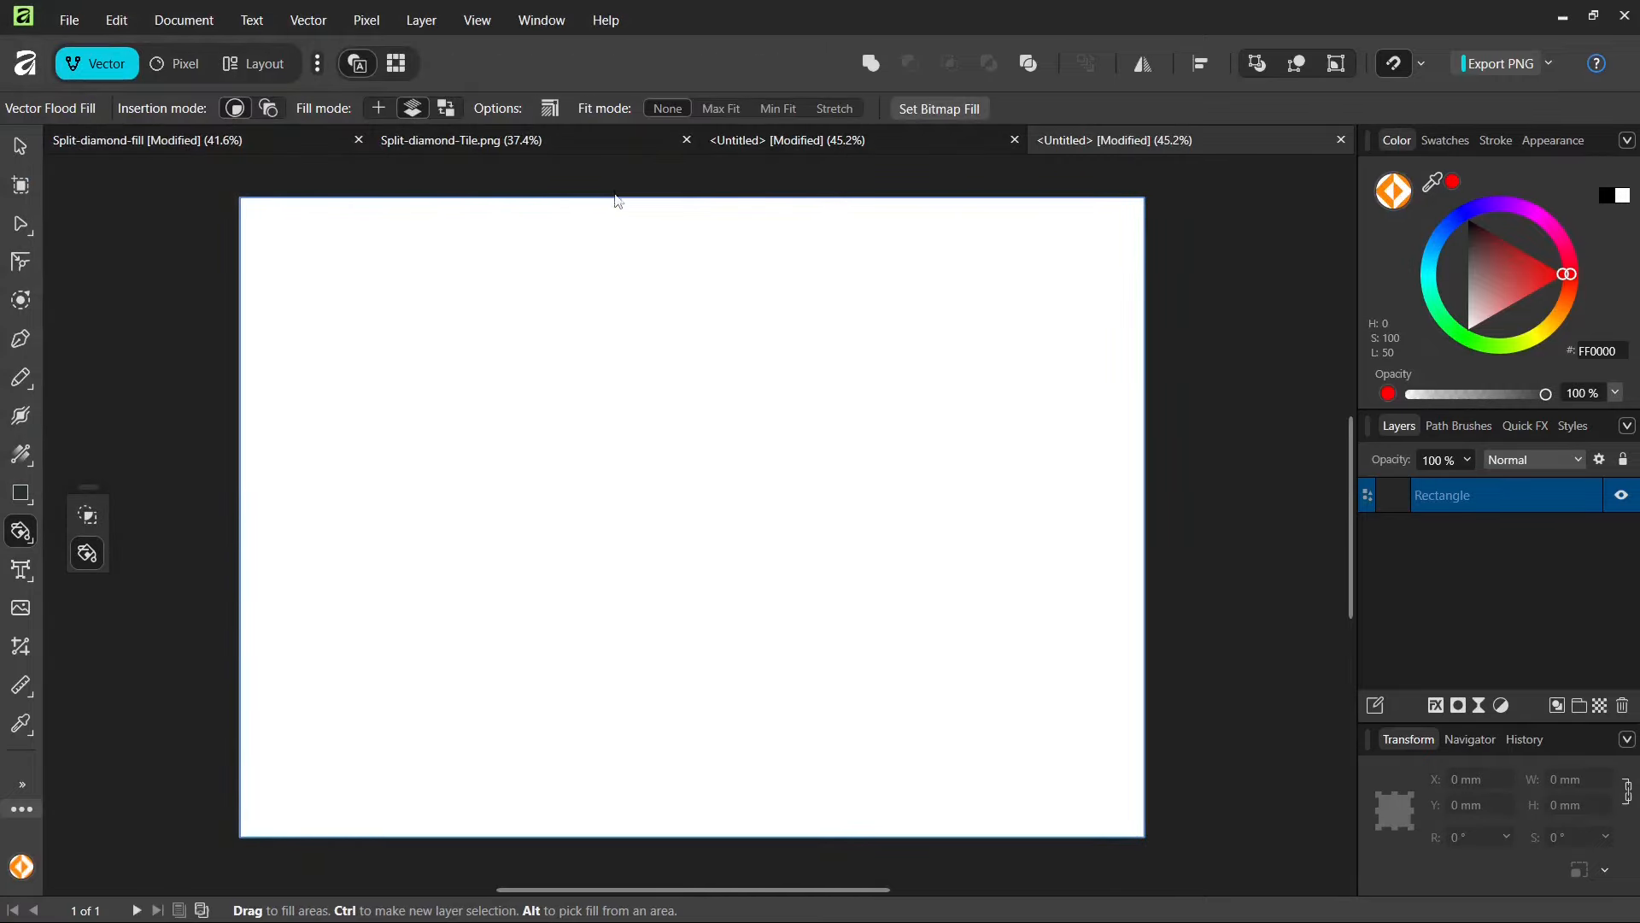
left_click(685, 369)
scroll(716, 440, "down", 3)
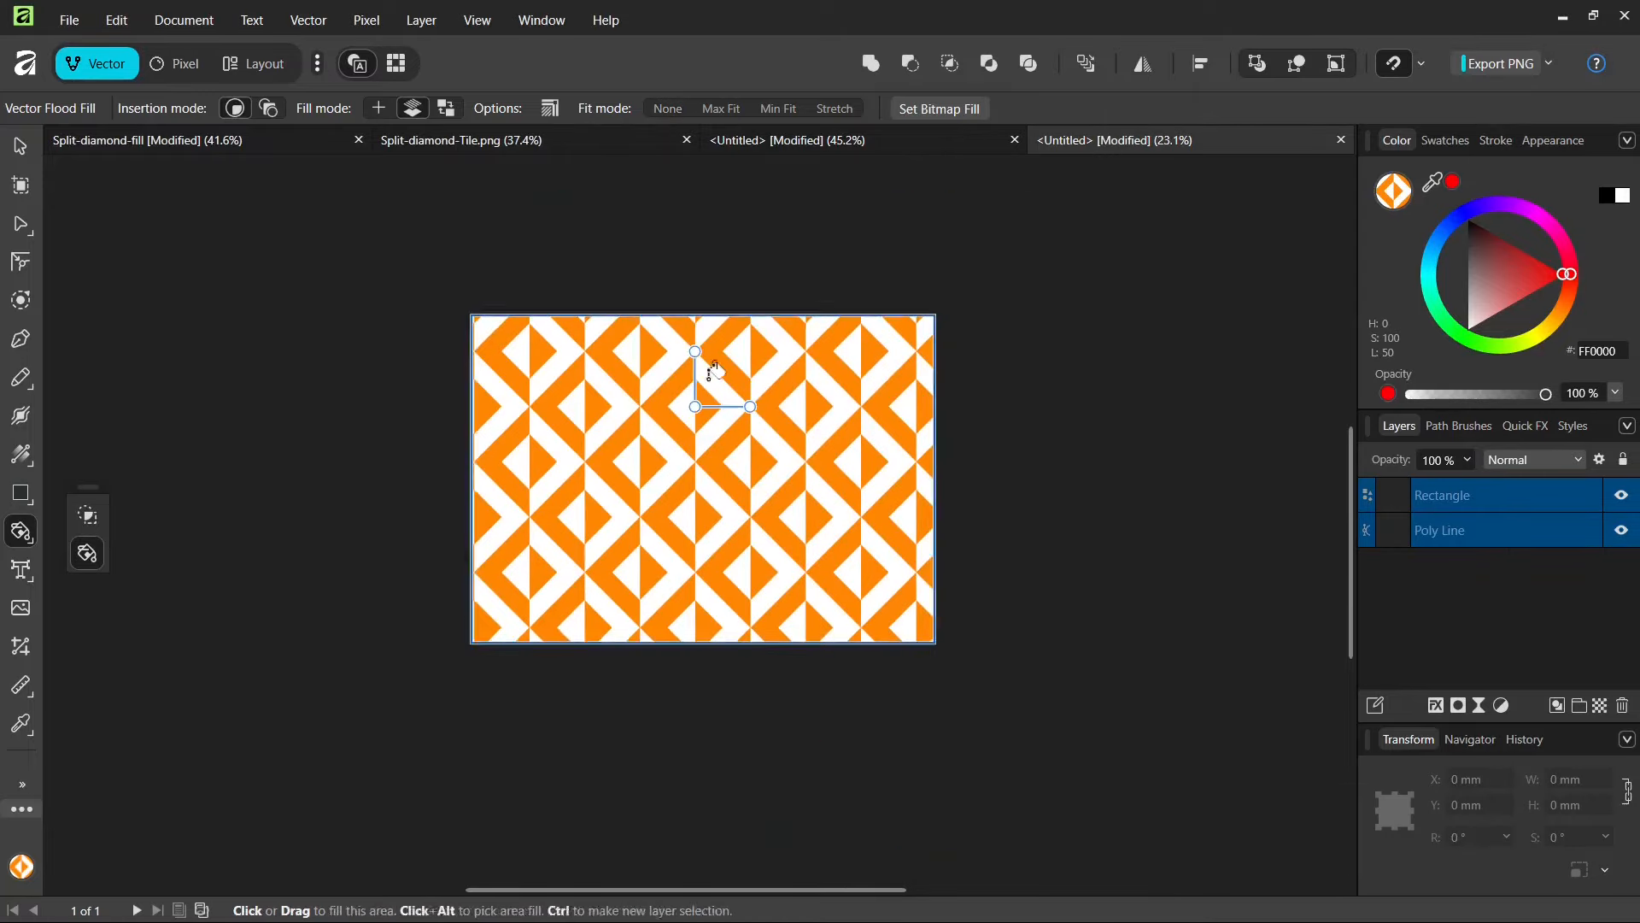
Scale the rectangle's bitmap fill down to roughly three quarters of its size so the diamonds repeat more densely.
scroll(741, 381, "up", 2)
scroll(689, 294, "up", 2)
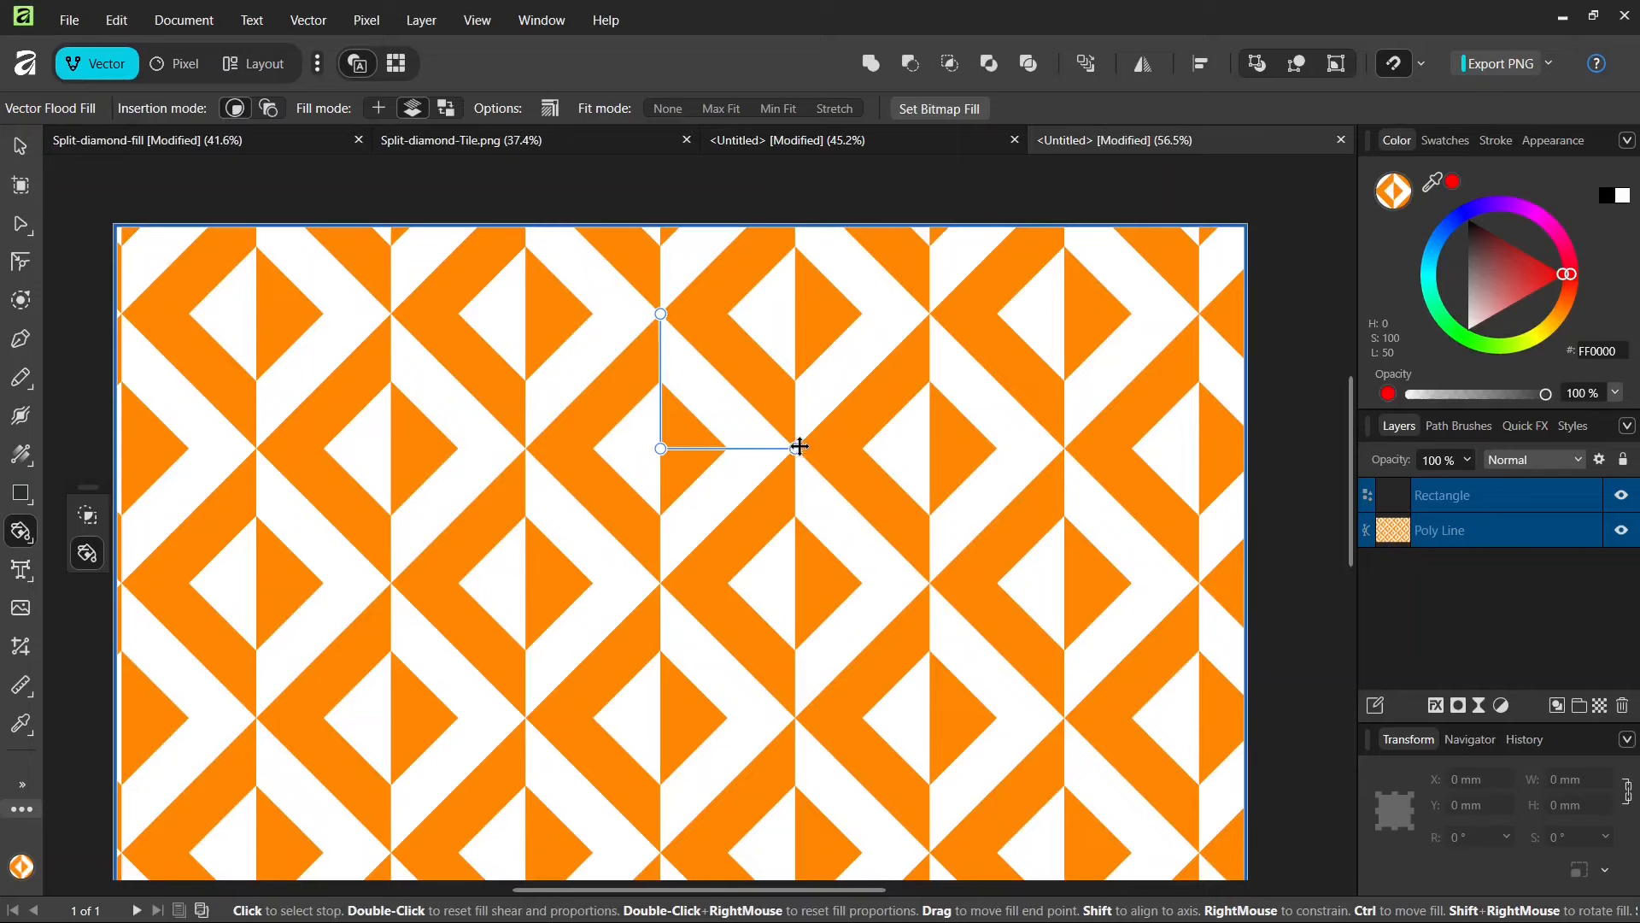
left_click_drag(800, 446, 753, 439)
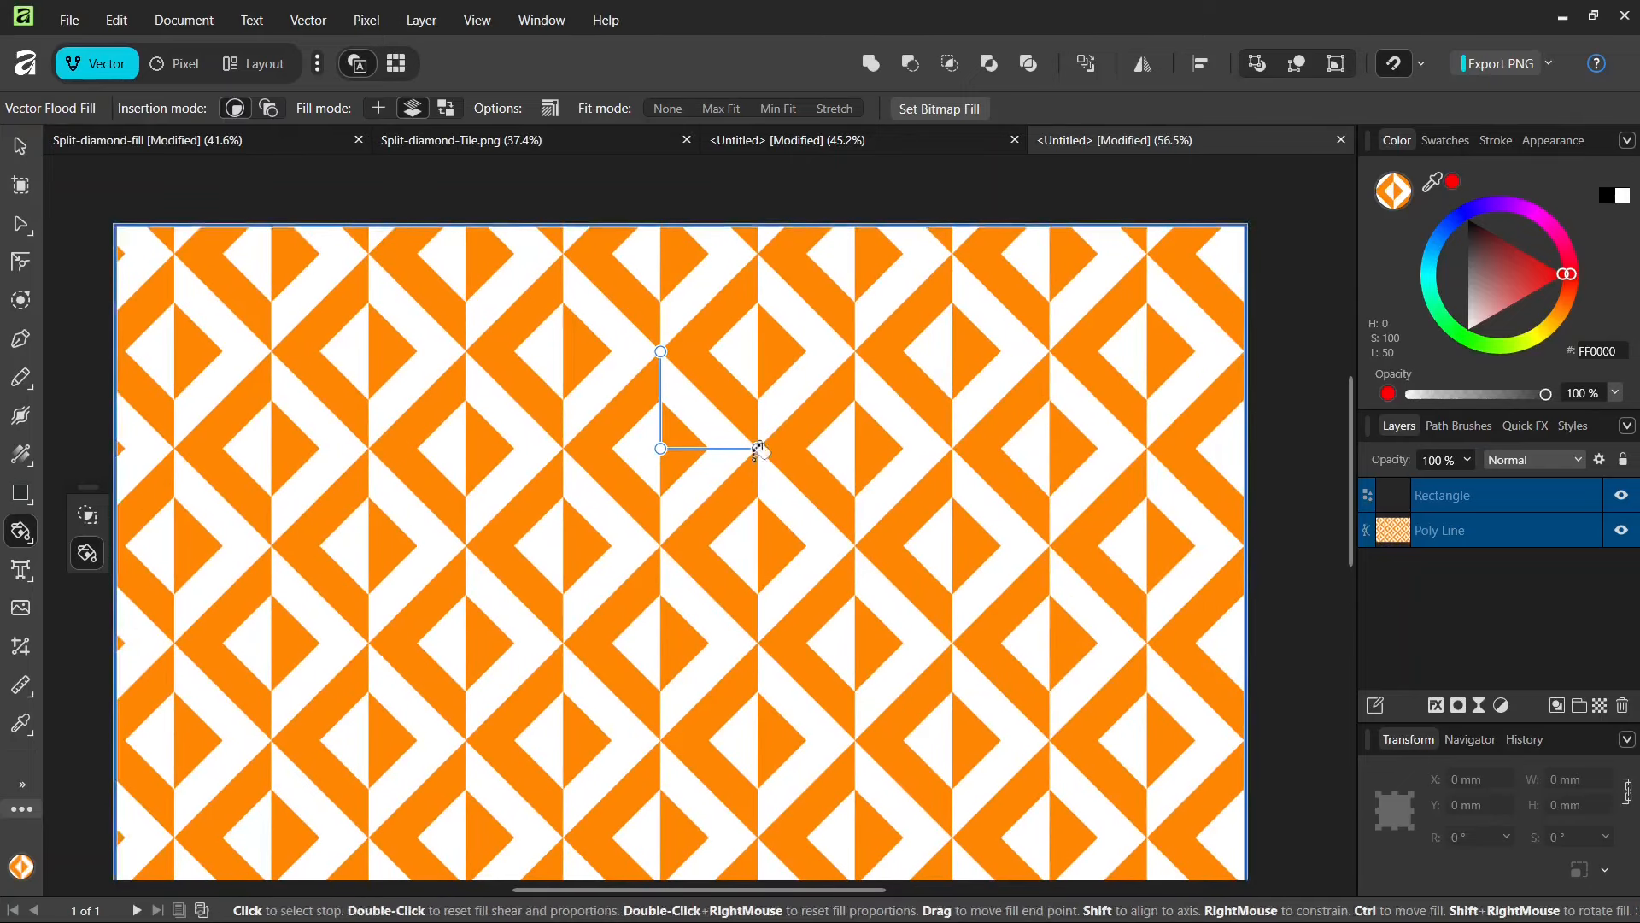
scroll(746, 469, "down", 2)
scroll(746, 469, "down", 1)
key("v")
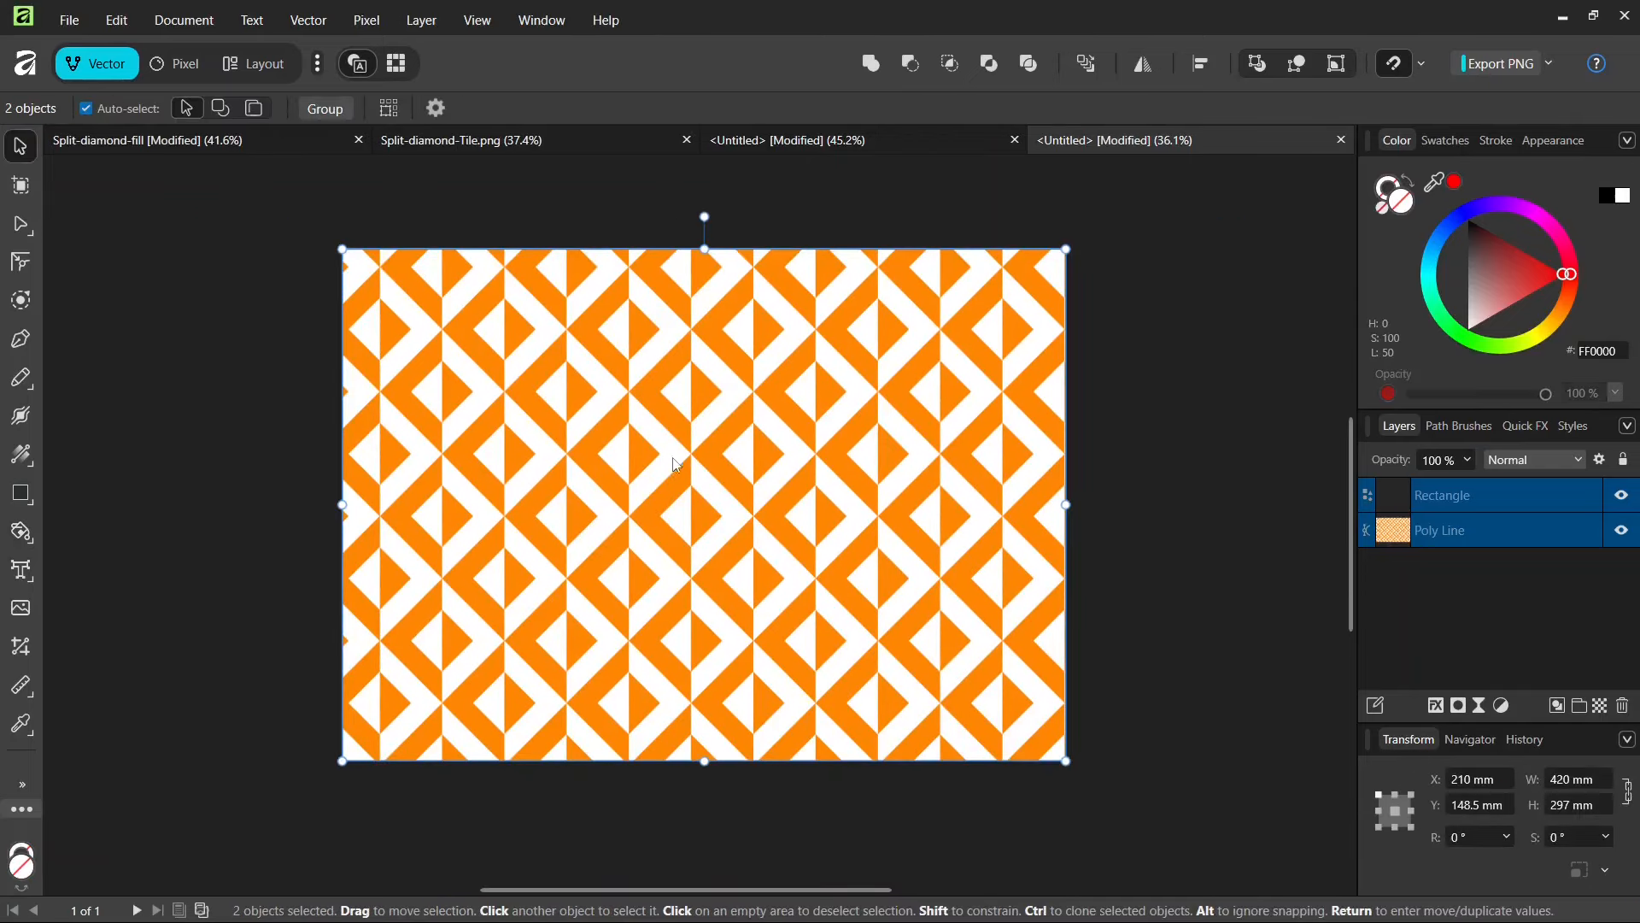
scroll(739, 472, "up", 1)
scroll(763, 455, "up", 1)
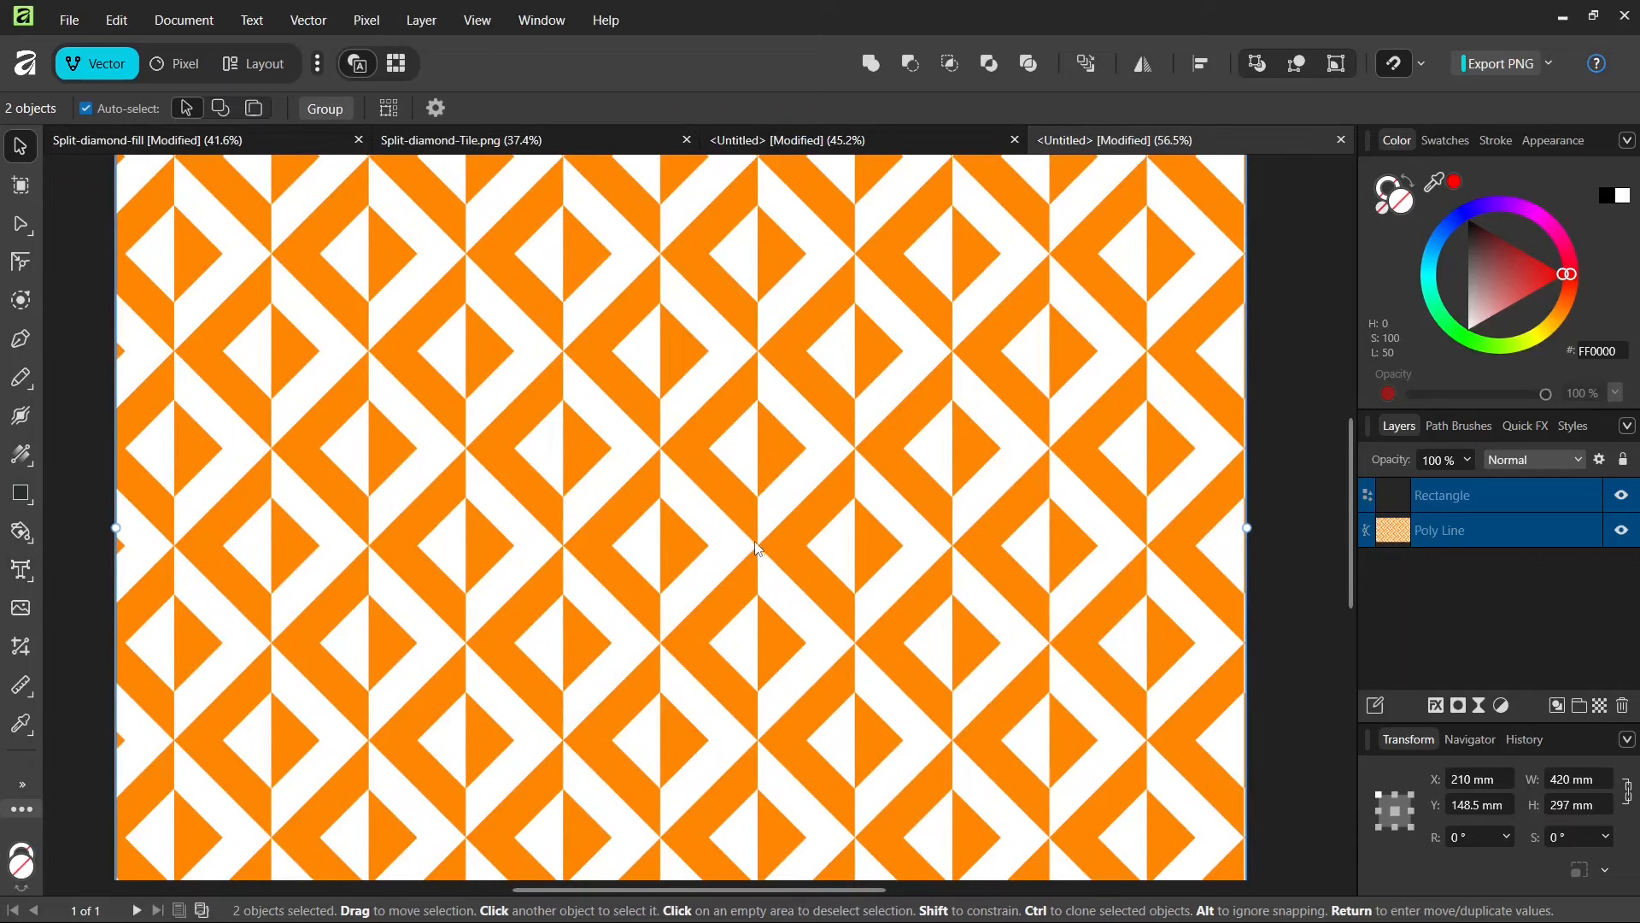
scroll(757, 547, "down", 1)
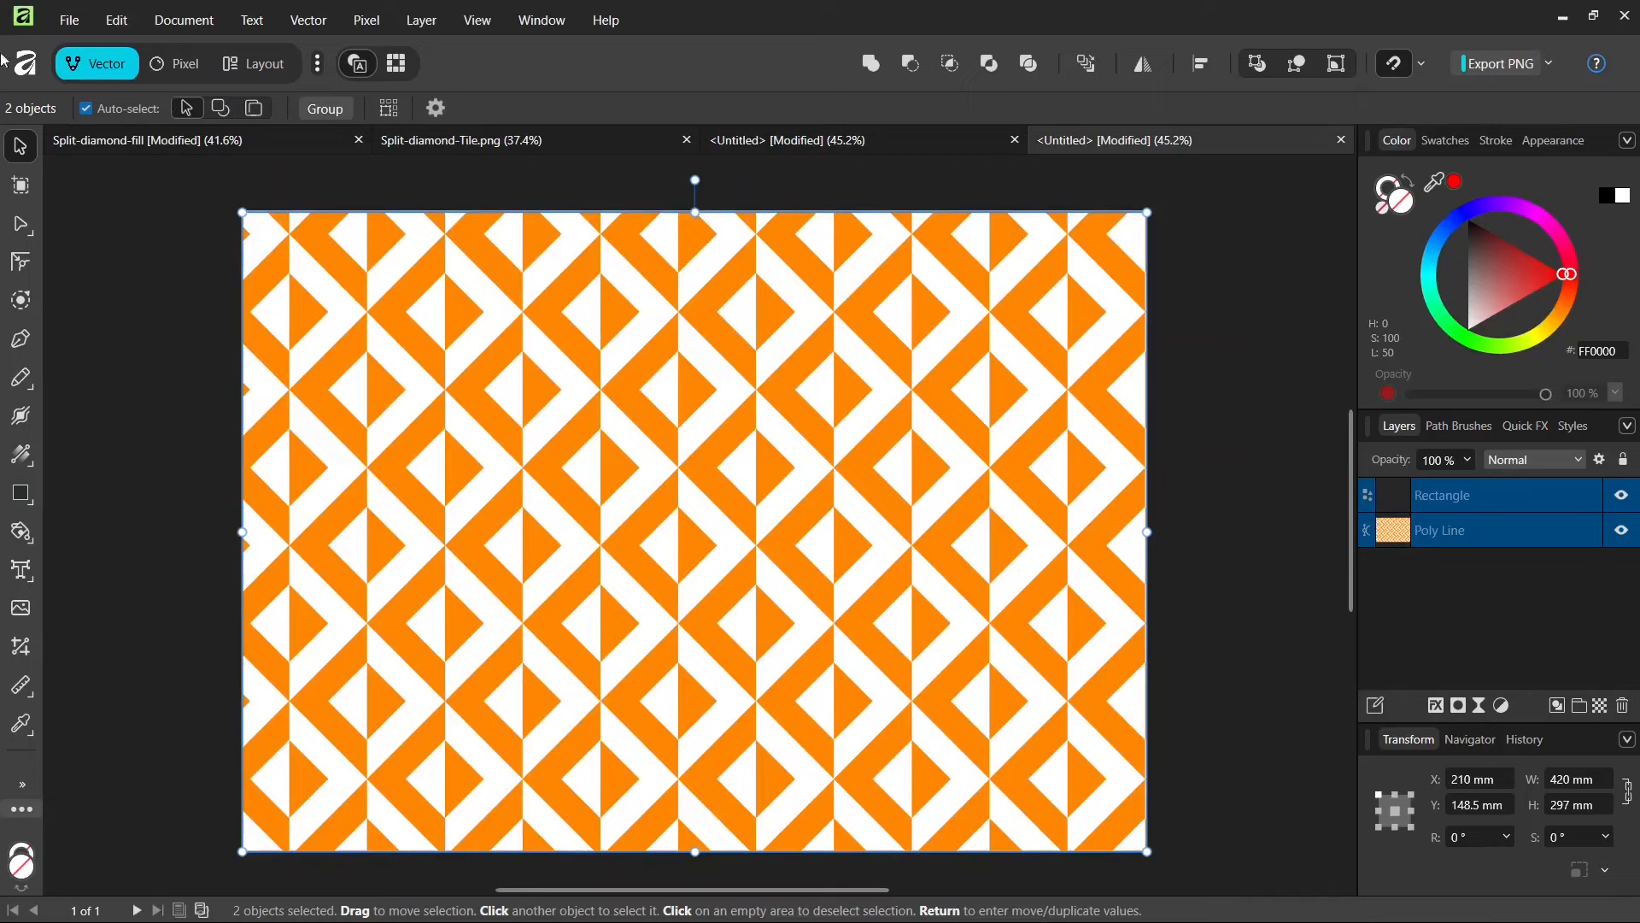